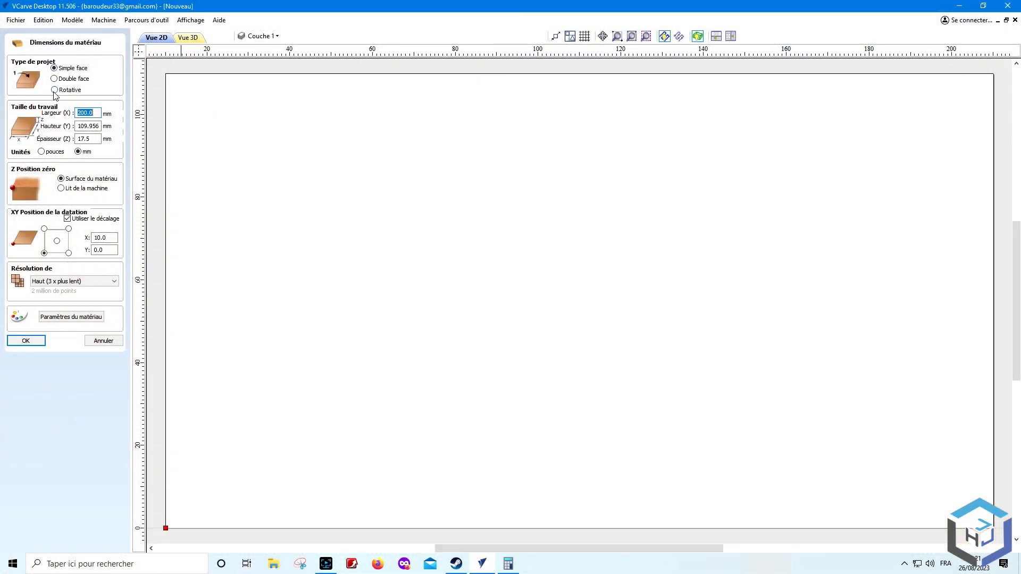
Step: Set up the job as a rotary project with a cylinder 200 mm long and 35 mm in diameter
{"action": "left_click", "coordinate": [54, 90]}
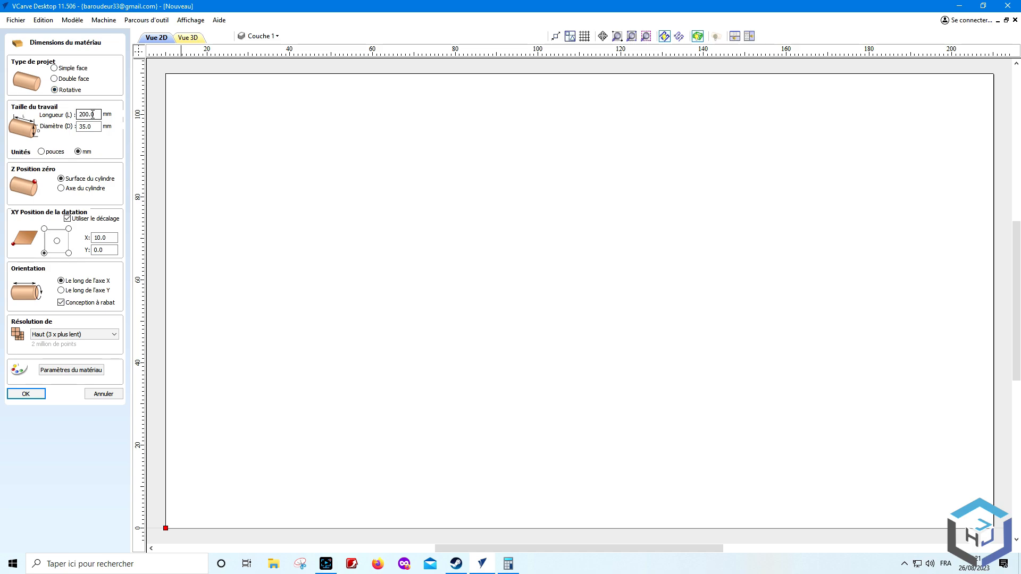
{"action": "left_click", "coordinate": [89, 128]}
{"action": "left_click", "coordinate": [34, 396]}
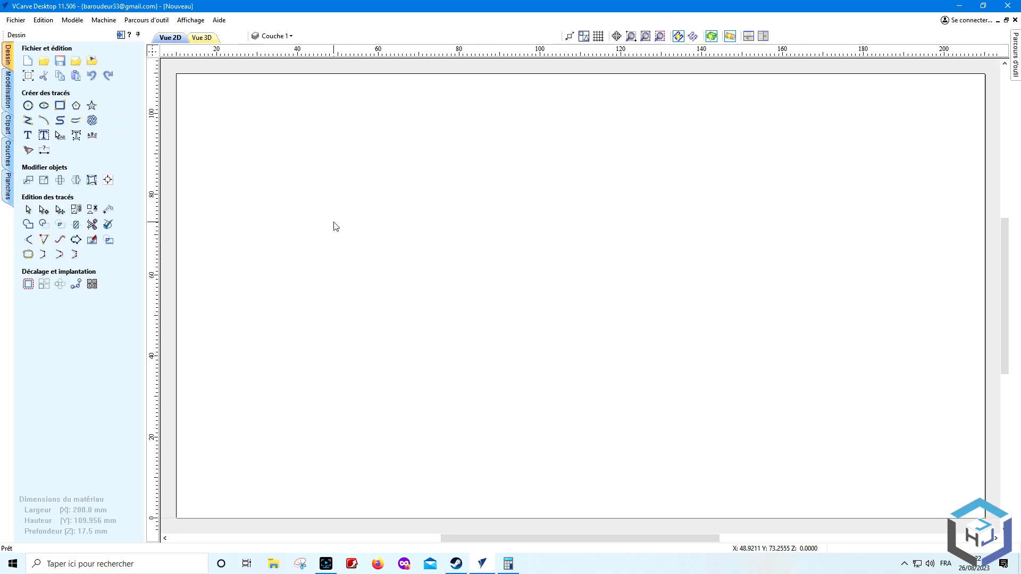
Step: Create centred Arial Black text reading "ROTARY" on the first line and "TEST" on the second
{"action": "left_click", "coordinate": [28, 137]}
{"action": "left_click", "coordinate": [430, 242]}
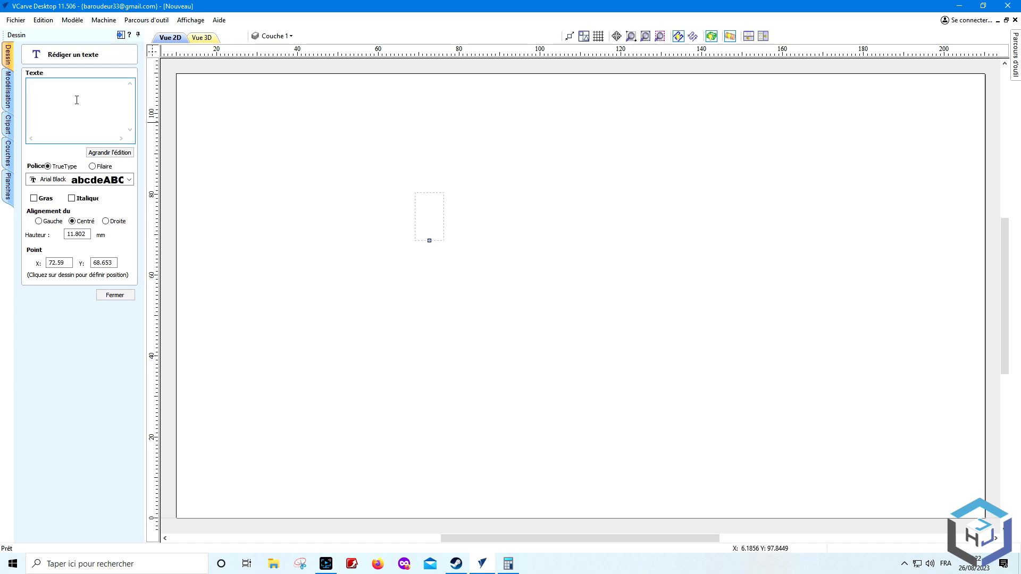
{"action": "type", "text": "ROTA"}
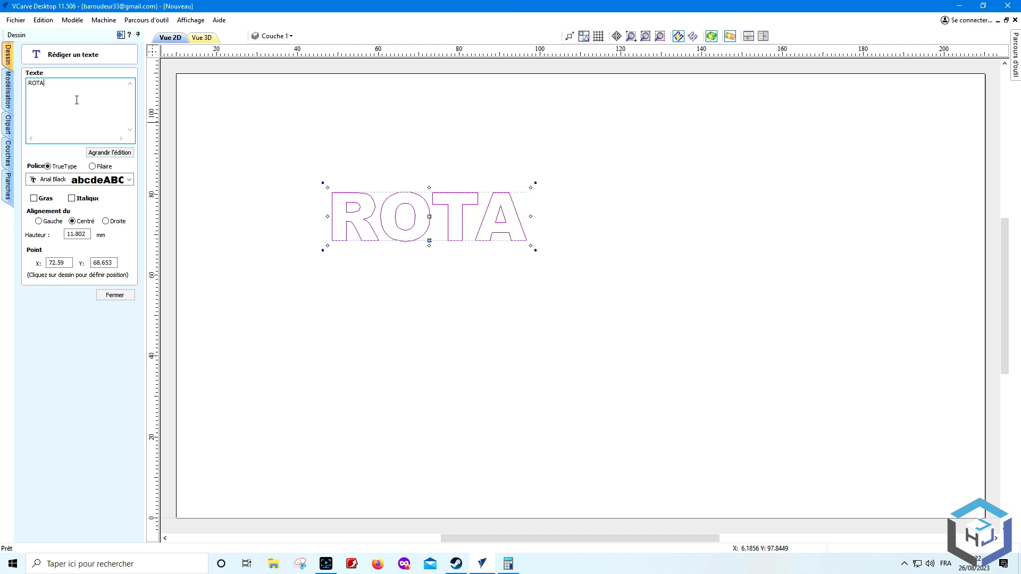
{"action": "type", "text": "RY "}
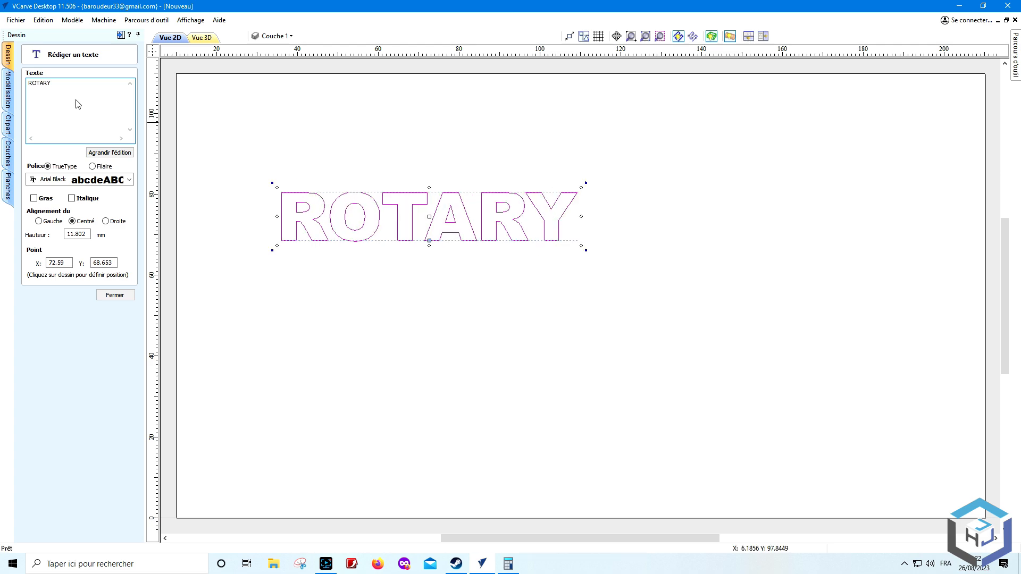
{"action": "type", "text": "TEST"}
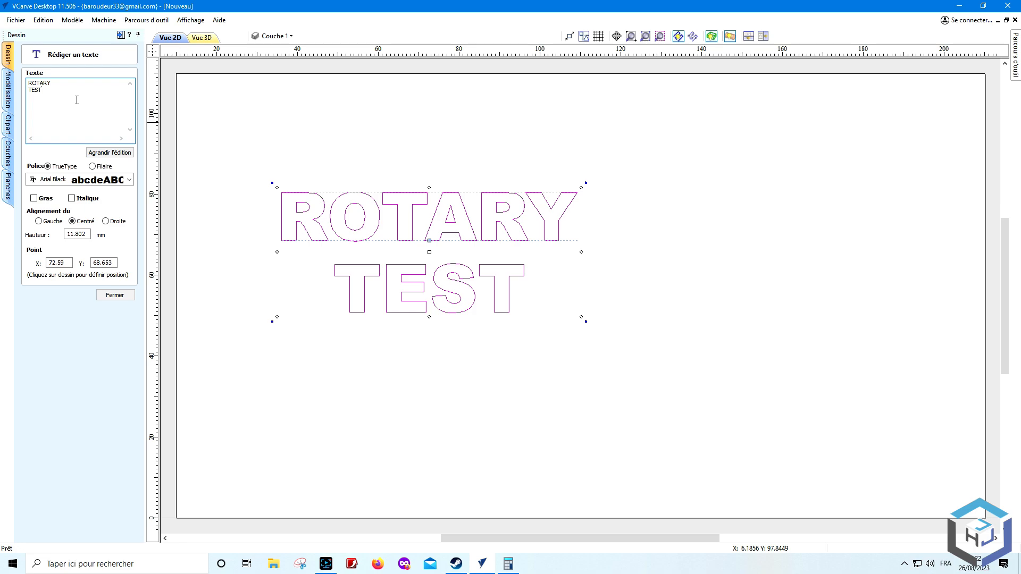
{"action": "left_click", "coordinate": [121, 295]}
Step: Centre the ROTARY TEST text both horizontally and vertically within the material
{"action": "scroll", "coordinate": [450, 288], "scroll_direction": "down", "scroll_amount": 1}
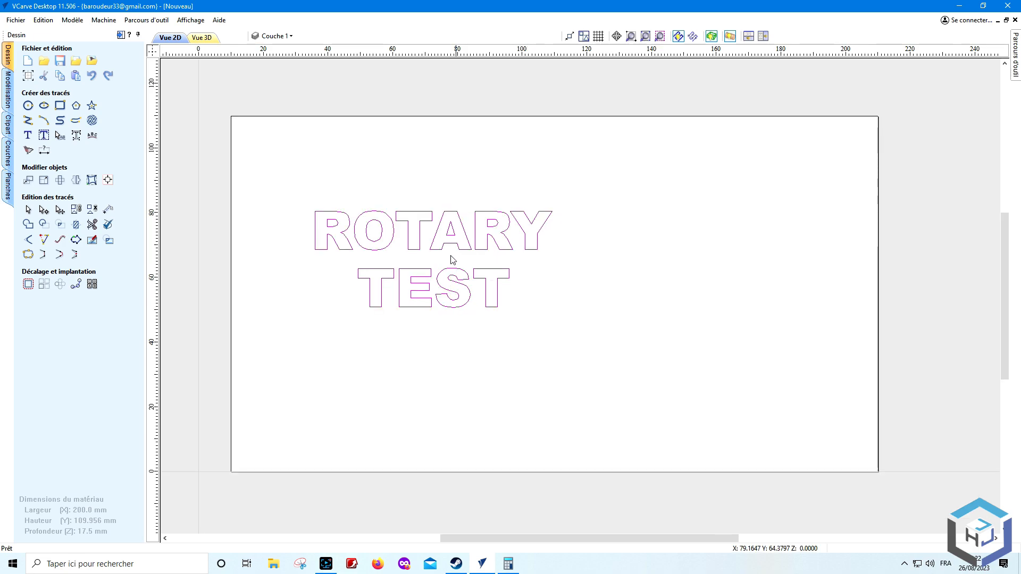
{"action": "left_click", "coordinate": [108, 180]}
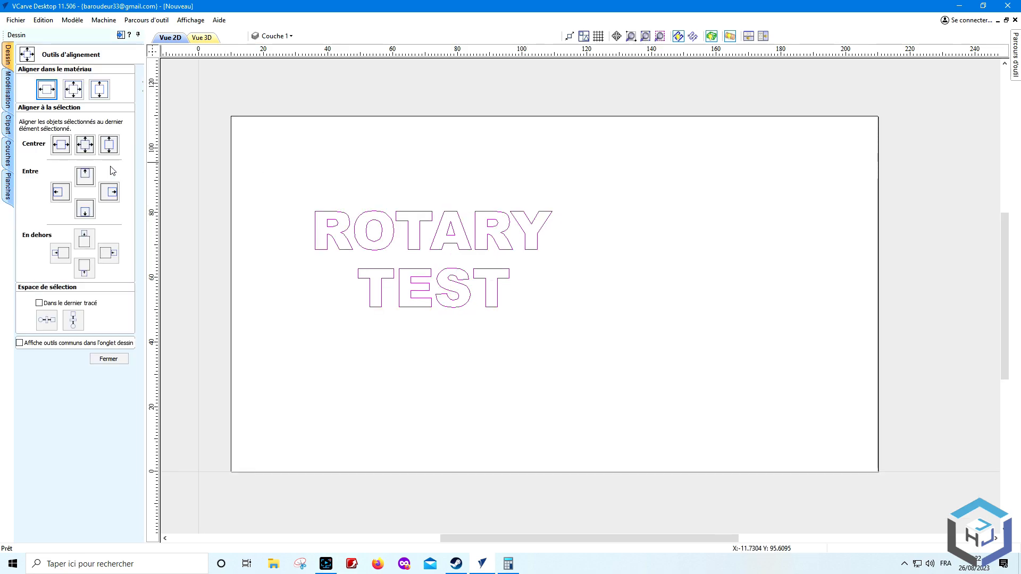
{"action": "left_click", "coordinate": [75, 90]}
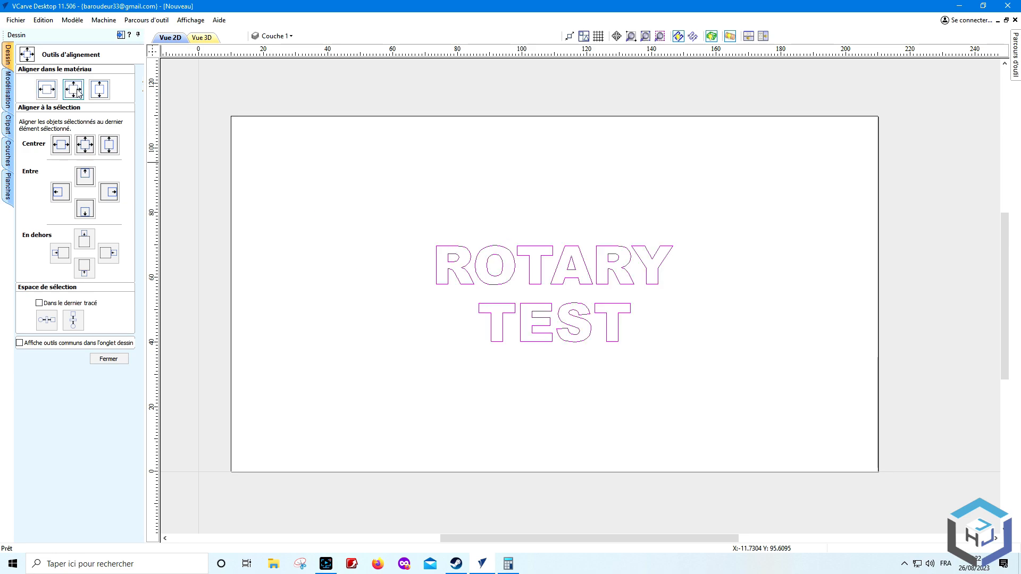
{"action": "left_click", "coordinate": [119, 358]}
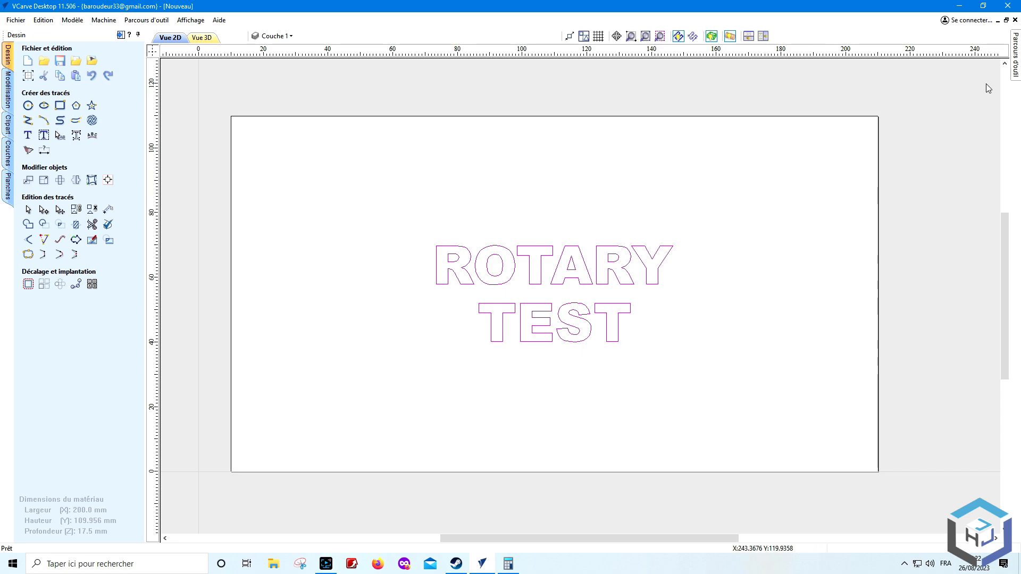
Step: Calculate a pocket toolpath for the text with the 2 mm end mill and a 2.0 mm cut depth
{"action": "mouse_move", "coordinate": [1017, 60]}
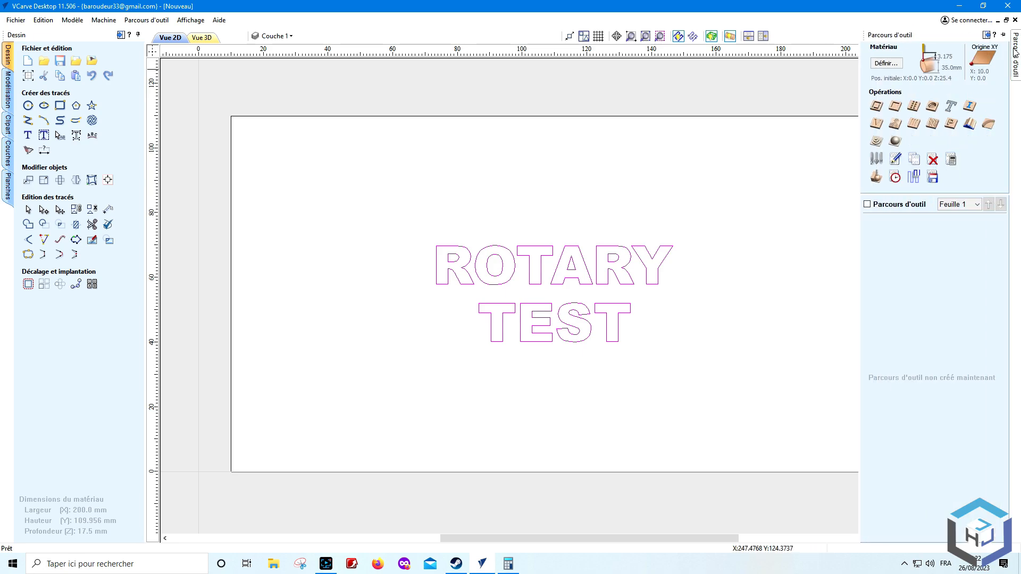
{"action": "left_click", "coordinate": [1004, 35]}
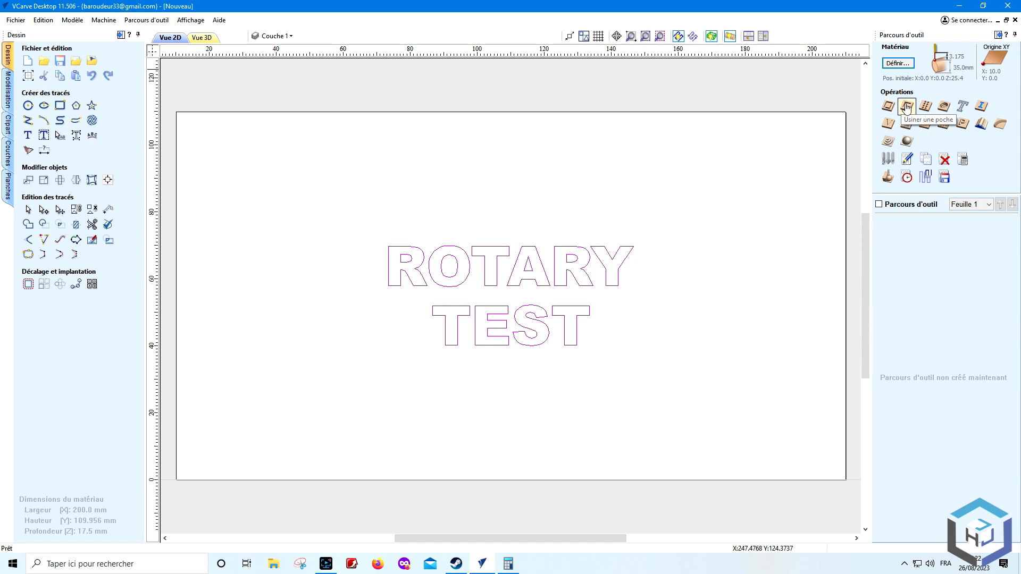
{"action": "left_click", "coordinate": [908, 107]}
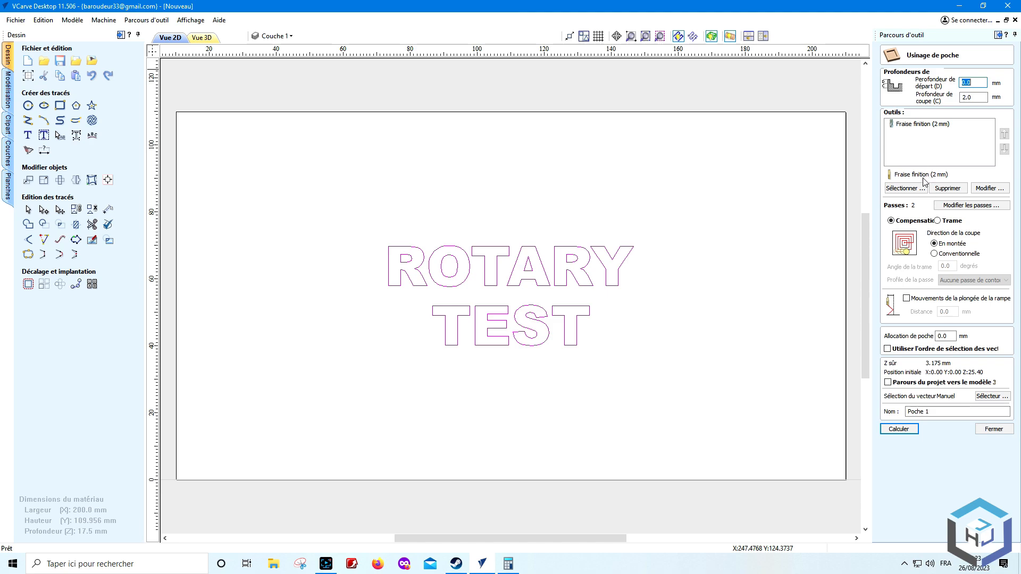
{"action": "left_click", "coordinate": [910, 188]}
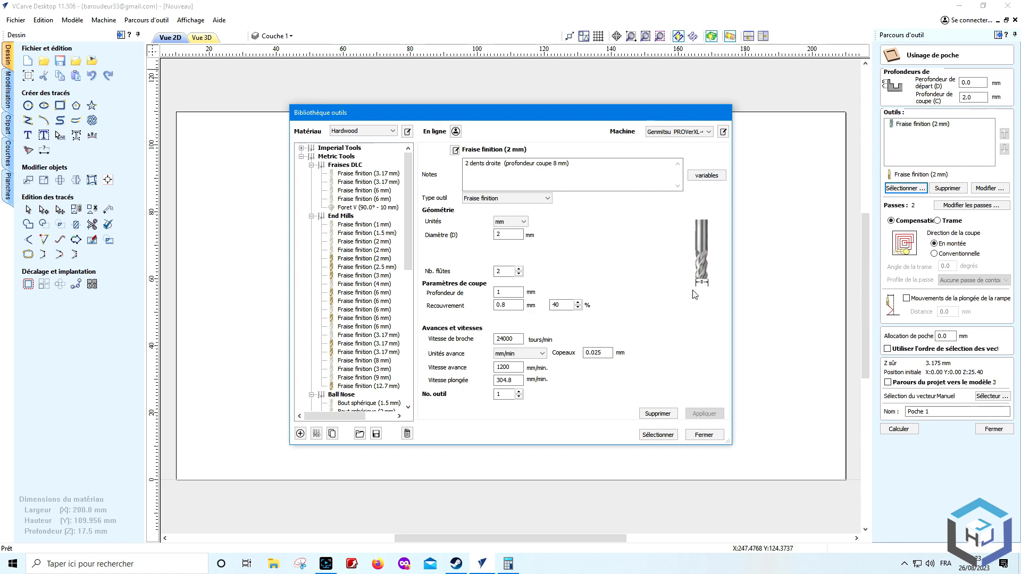
{"action": "left_click", "coordinate": [702, 435]}
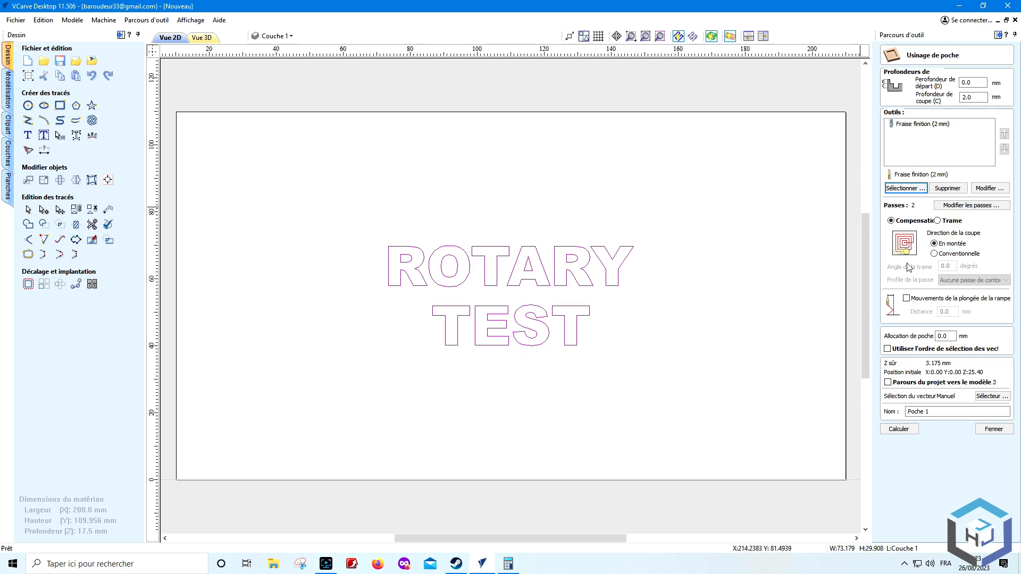
{"action": "left_click", "coordinate": [898, 429]}
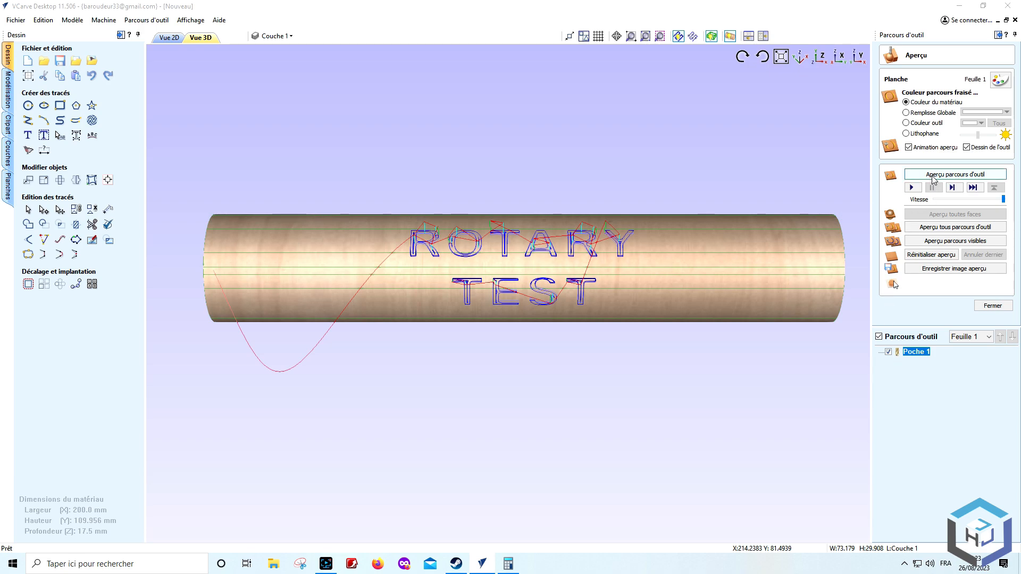
Step: Preview the pocket toolpath in 3D, hide the material block, examine the engraved lettering and return to the 2D view
{"action": "left_click", "coordinate": [932, 175]}
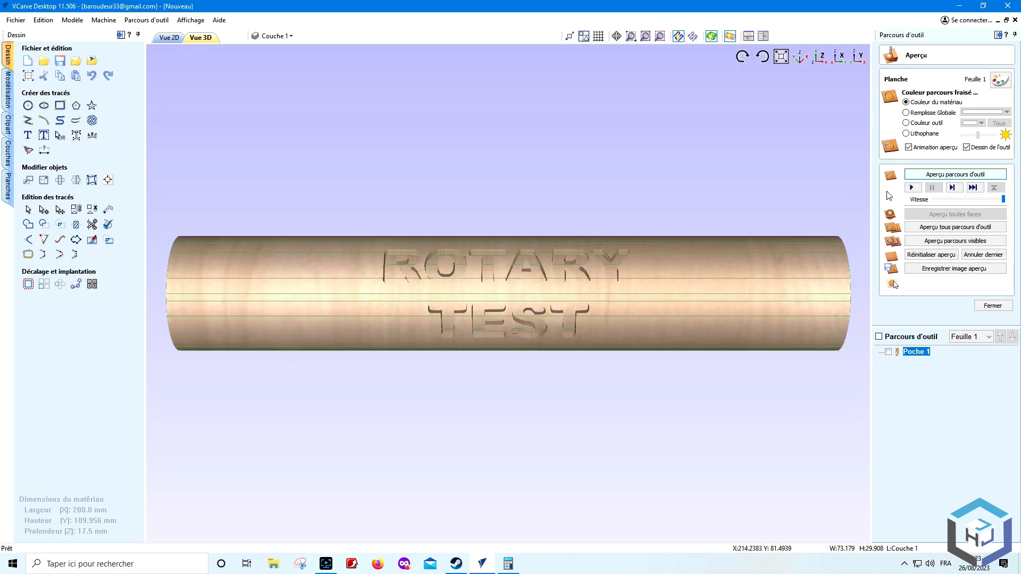
{"action": "scroll", "coordinate": [526, 303], "scroll_direction": "up", "scroll_amount": 3}
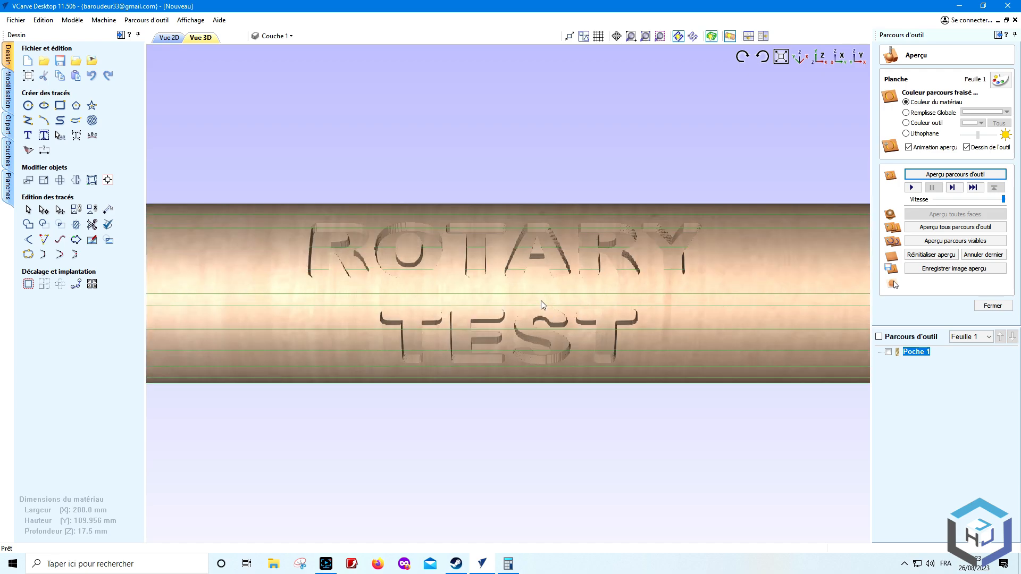
{"action": "left_click_drag", "start_coordinate": [541, 301], "coordinate": [432, 186]}
{"action": "left_click_drag", "start_coordinate": [367, 184], "coordinate": [355, 326]}
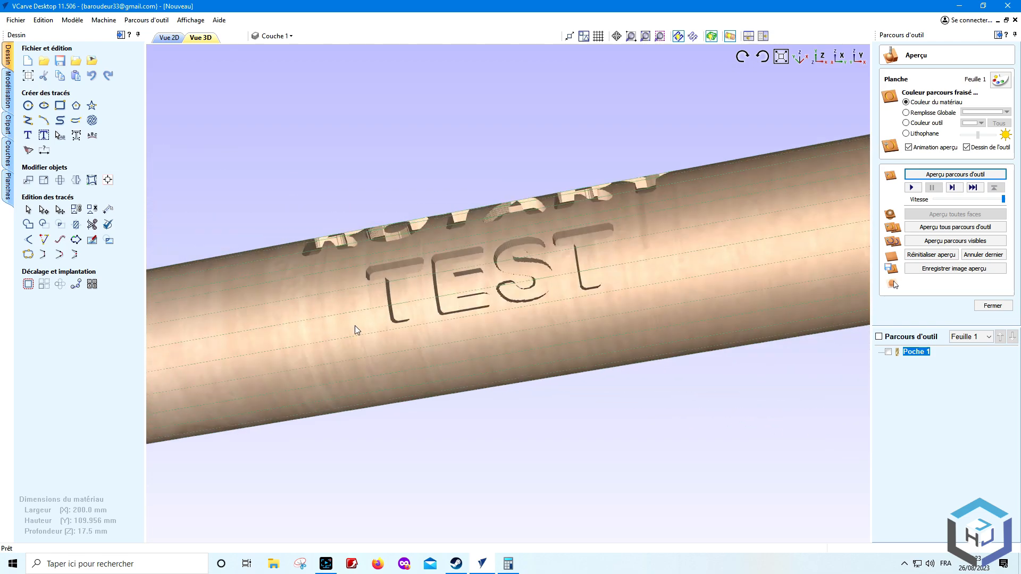
{"action": "left_click_drag", "start_coordinate": [655, 222], "coordinate": [664, 292]}
{"action": "left_click", "coordinate": [712, 36]}
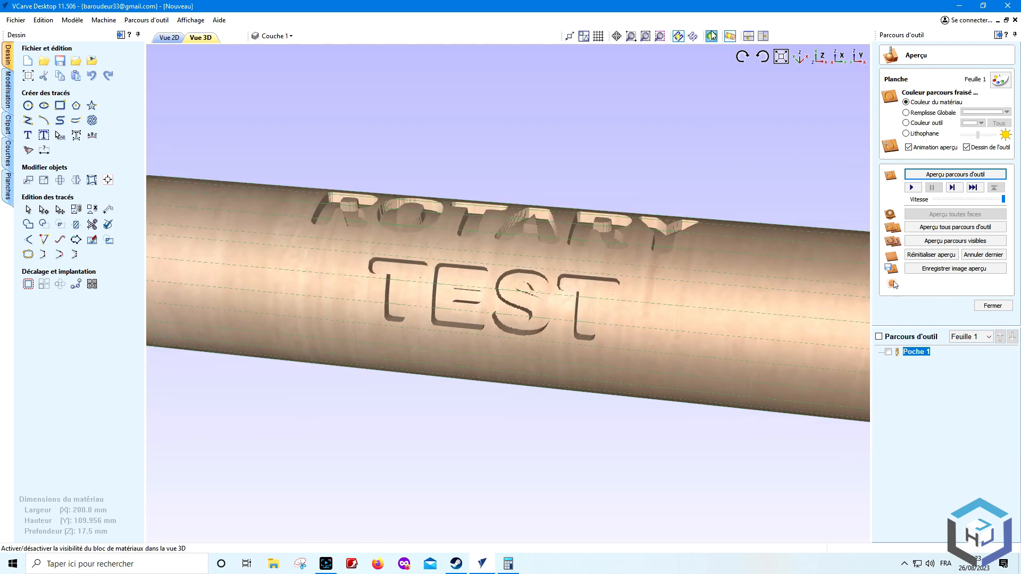
{"action": "left_click_drag", "start_coordinate": [410, 193], "coordinate": [401, 322]}
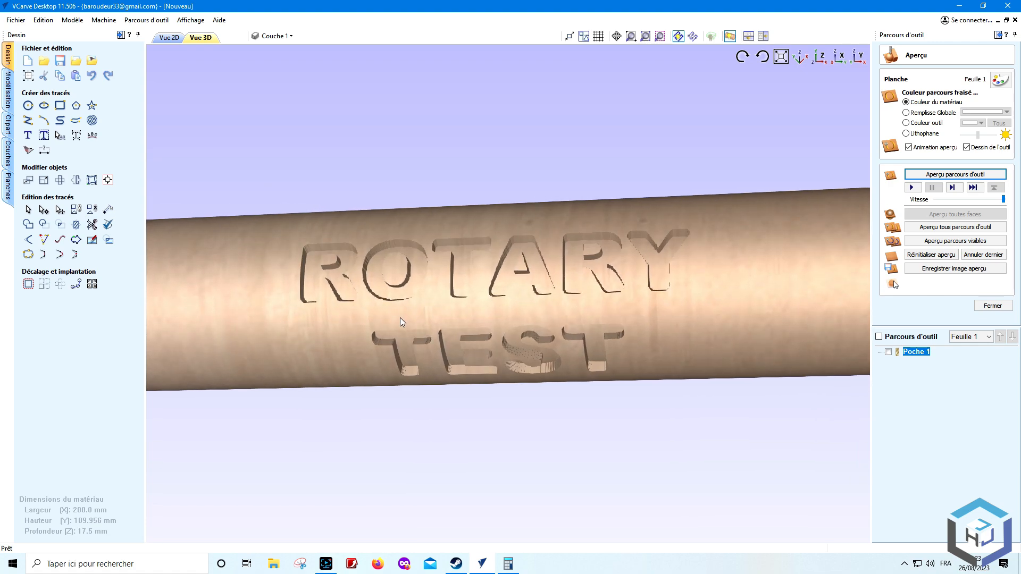
{"action": "left_click", "coordinate": [169, 37]}
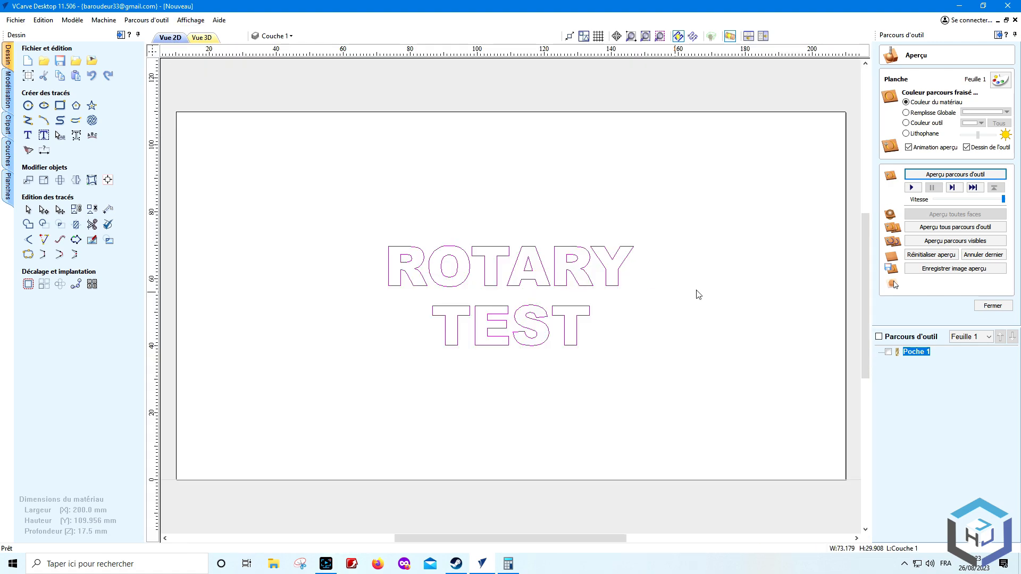
{"action": "left_click", "coordinate": [987, 307]}
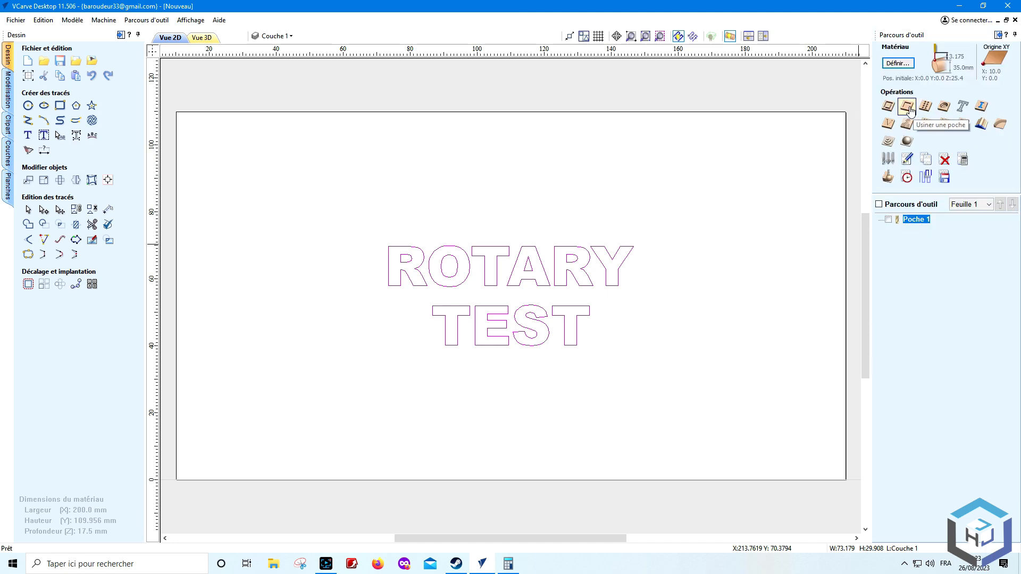
Step: Calculate a V-Carve toolpath for the text with the 60° 2.5 mm V-bit and a start depth of 0.0 mm
{"action": "left_click", "coordinate": [886, 126]}
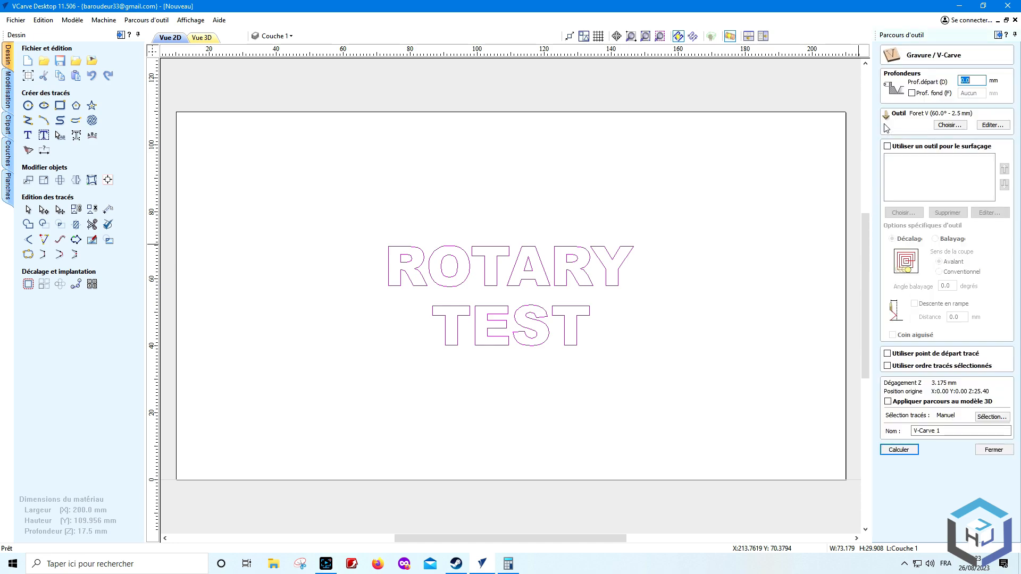
{"action": "left_click", "coordinate": [942, 124]}
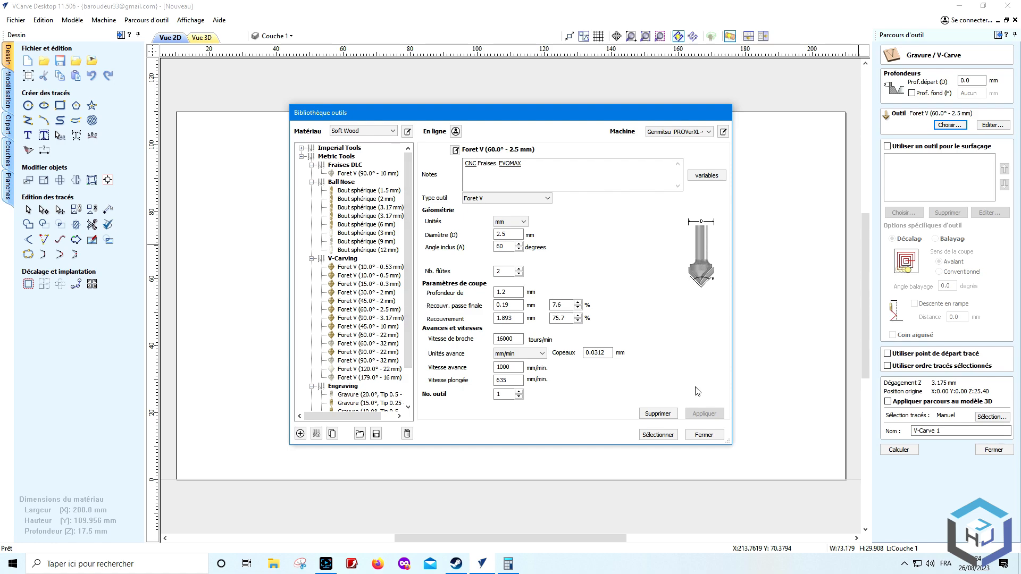
{"action": "left_click", "coordinate": [675, 436]}
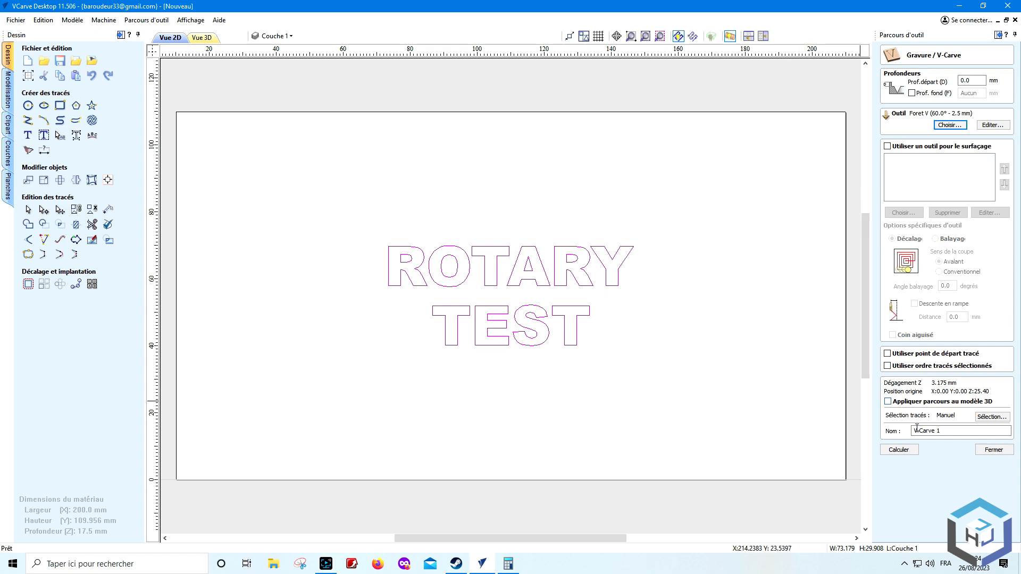
{"action": "left_click", "coordinate": [898, 450]}
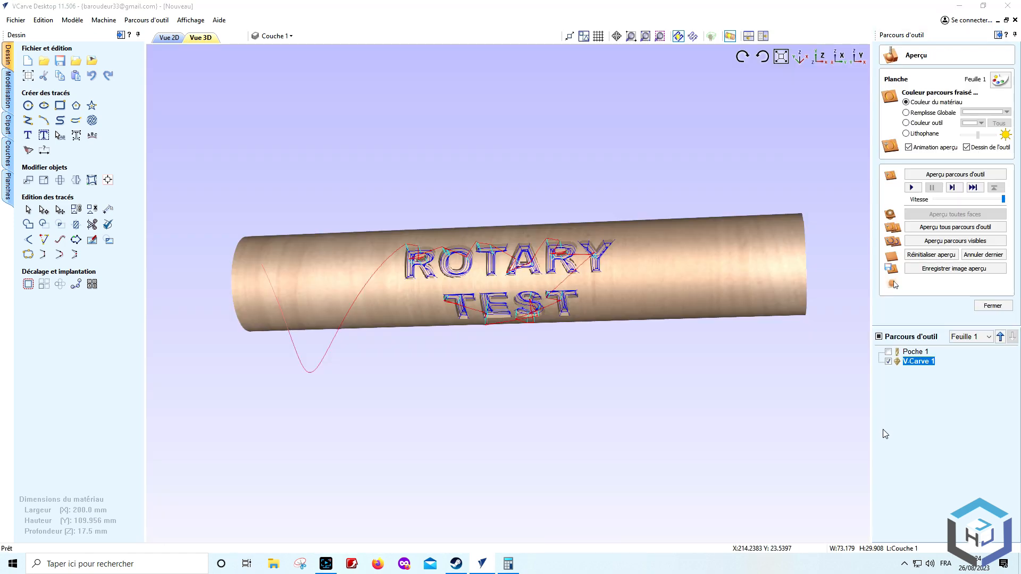
Step: Reset the preview, simulate the V-Carve toolpath, examine the carved letters in 3D and return to the 2D view
{"action": "left_click", "coordinate": [920, 256]}
{"action": "left_click", "coordinate": [914, 177]}
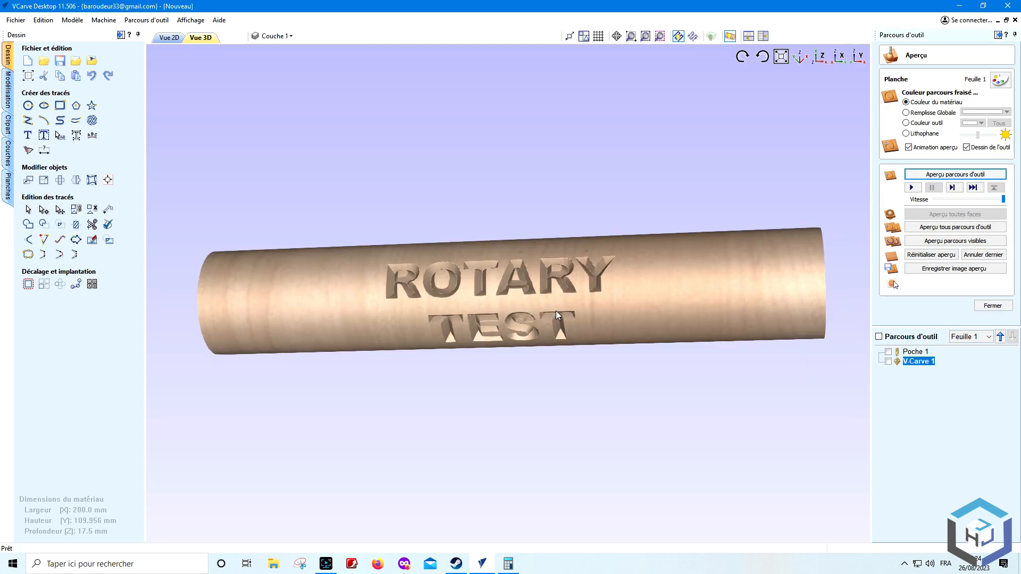
{"action": "scroll", "coordinate": [391, 291], "scroll_direction": "up", "scroll_amount": 4}
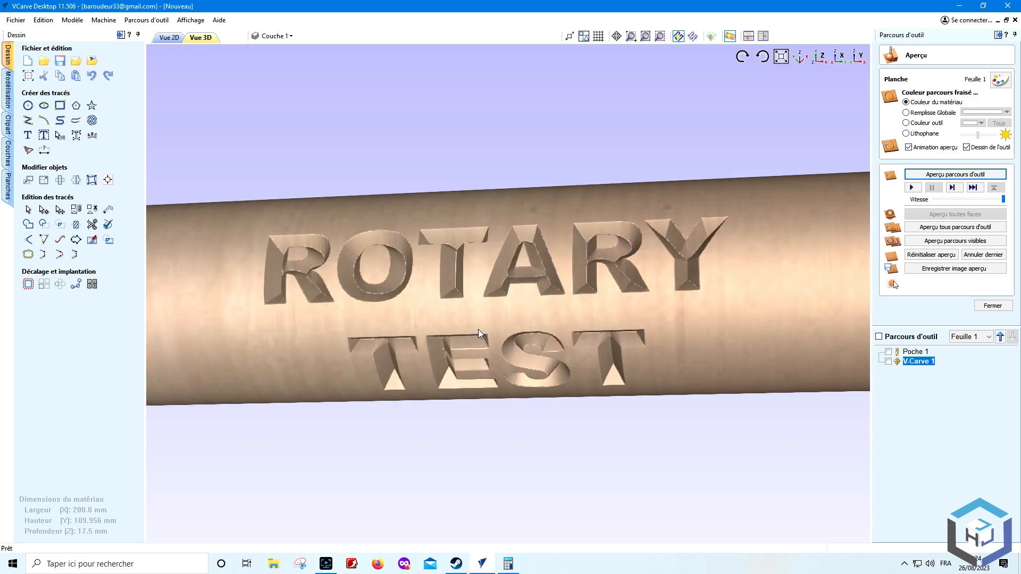
{"action": "left_click_drag", "start_coordinate": [477, 330], "coordinate": [528, 332]}
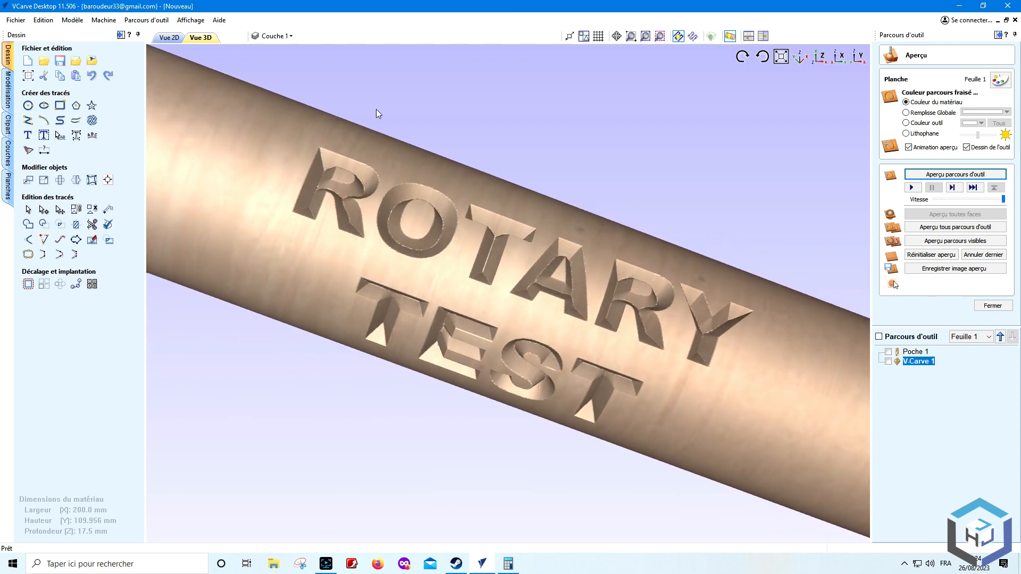
{"action": "left_click_drag", "start_coordinate": [276, 158], "coordinate": [261, 204]}
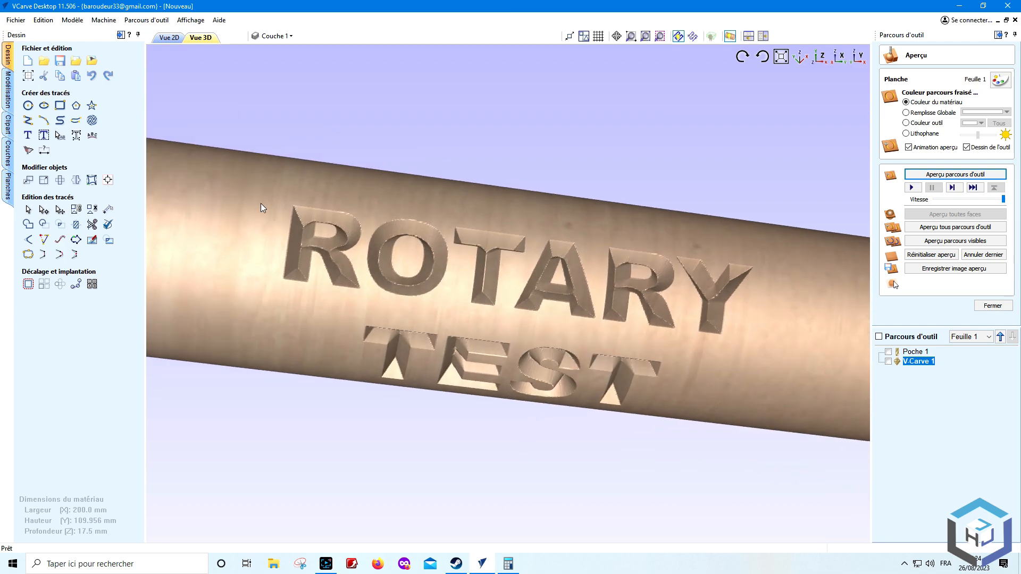
{"action": "left_click", "coordinate": [170, 37]}
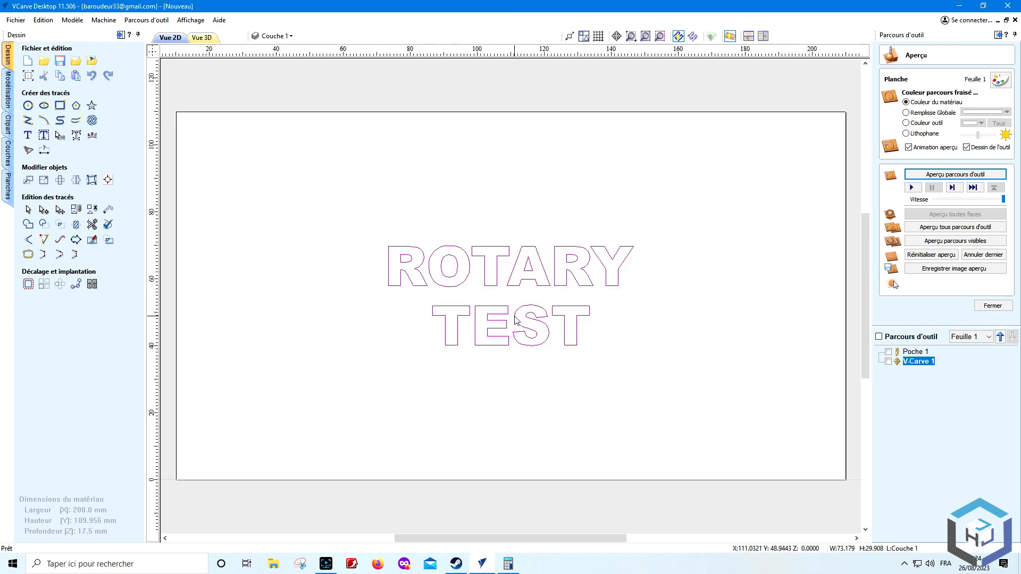
{"action": "left_click", "coordinate": [992, 306]}
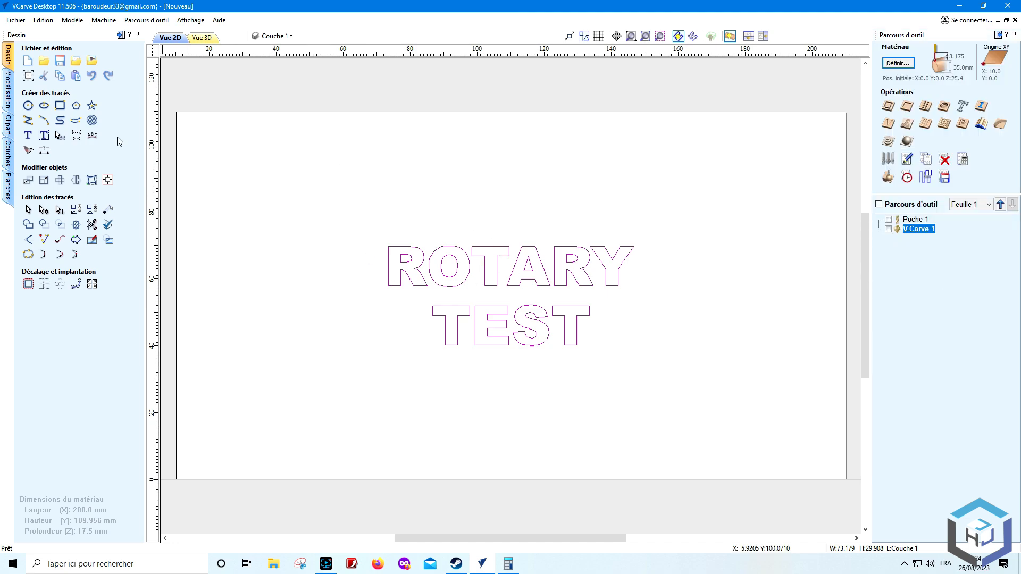
Step: Set the ROTARY TEST text font to Alex Brush and recalculate the V-Carve 1 toolpath
{"action": "left_click", "coordinate": [26, 136]}
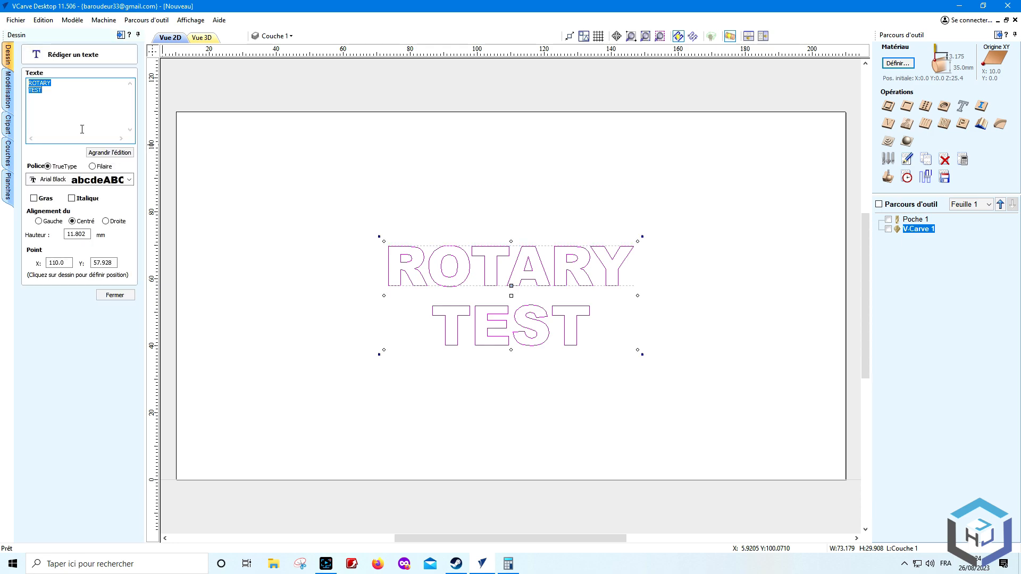
{"action": "left_click", "coordinate": [116, 183]}
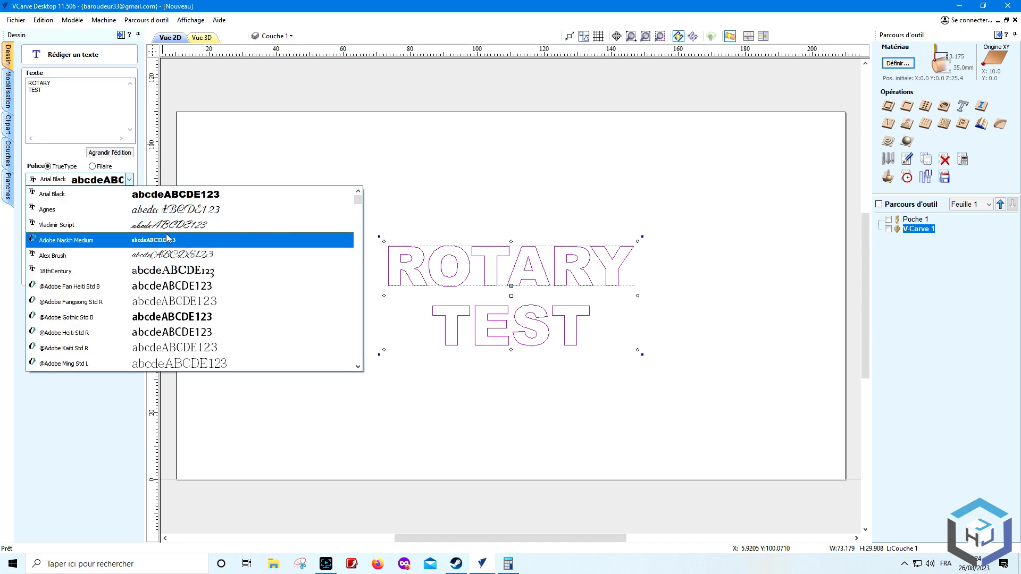
{"action": "left_click", "coordinate": [167, 259]}
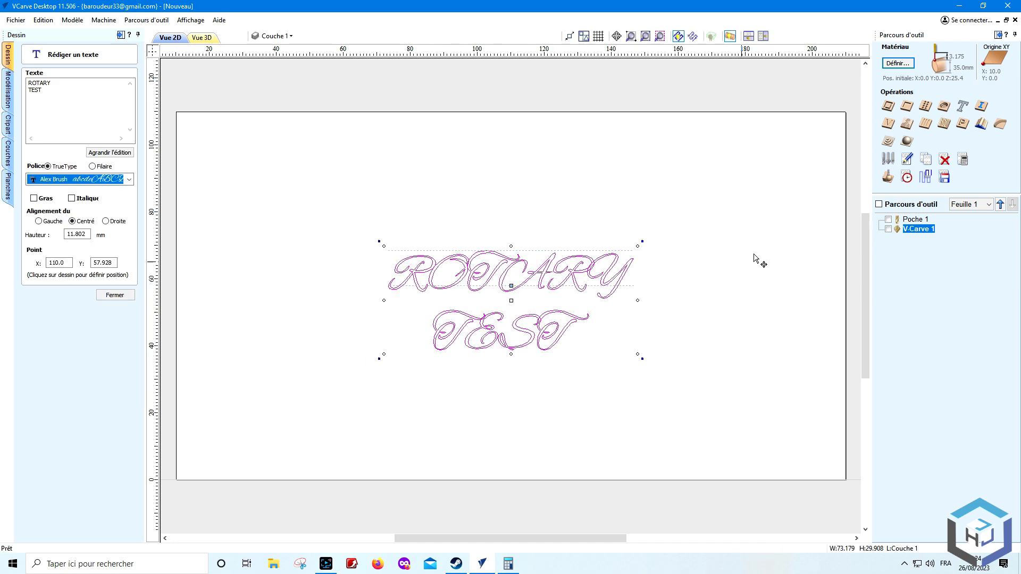
{"action": "double_click", "coordinate": [922, 229]}
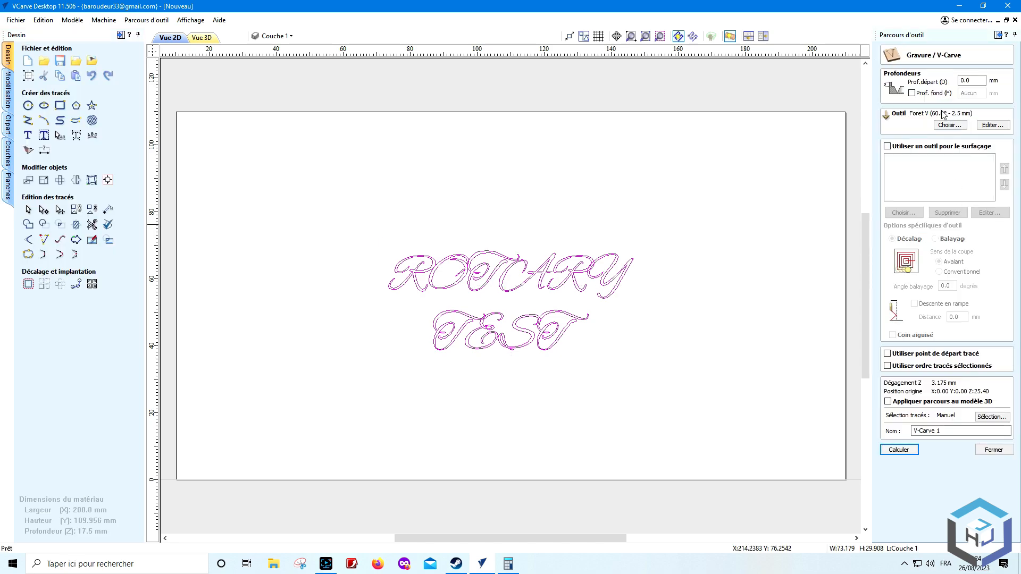
{"action": "left_click", "coordinate": [904, 450]}
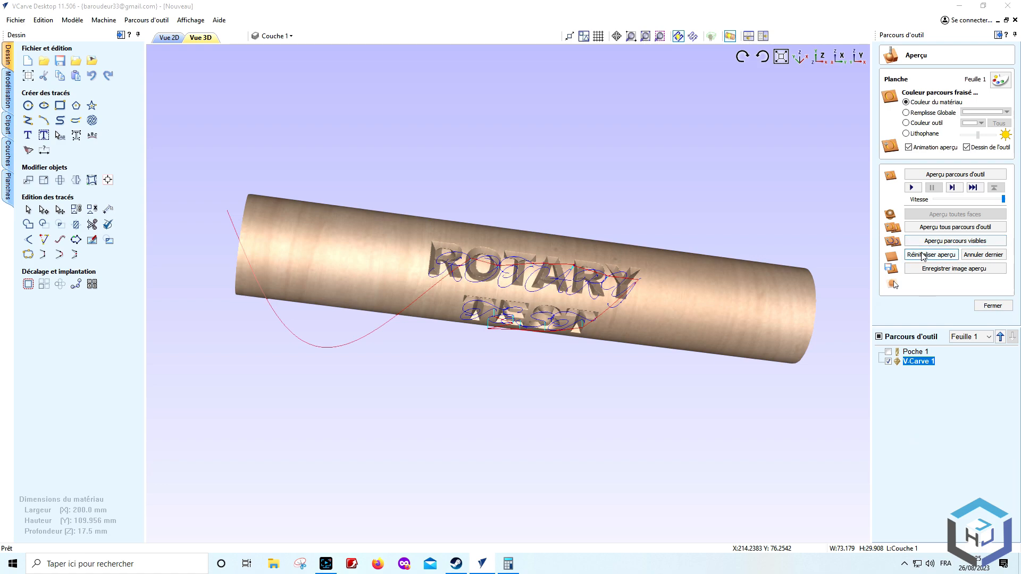
Step: Reset the preview, simulate the recalculated V-Carve toolpath, examine the script lettering up close and return to the 2D view
{"action": "left_click", "coordinate": [927, 256]}
{"action": "left_click", "coordinate": [935, 177]}
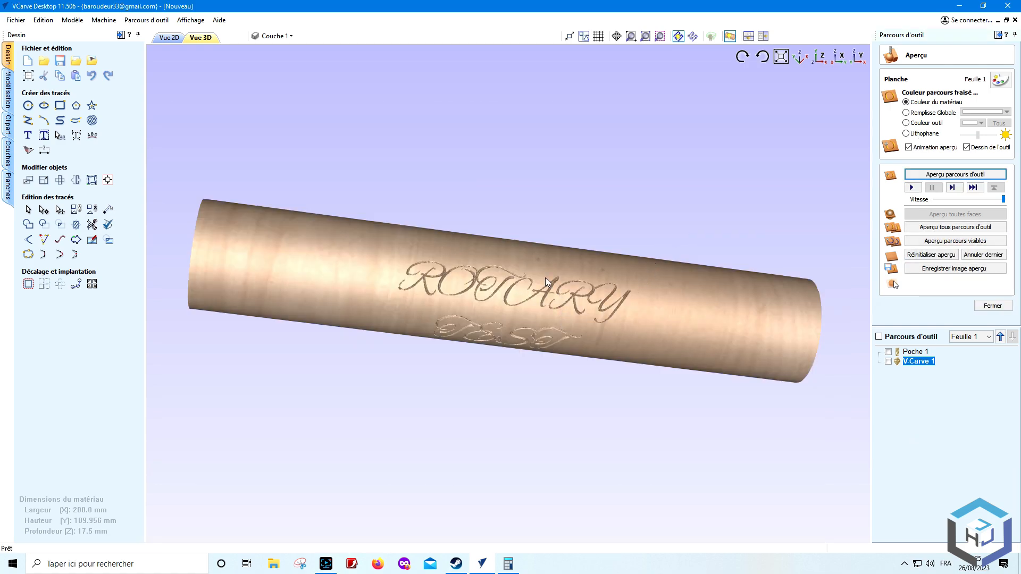
{"action": "scroll", "coordinate": [545, 278], "scroll_direction": "up", "scroll_amount": 3}
{"action": "left_click_drag", "start_coordinate": [635, 319], "coordinate": [527, 319]}
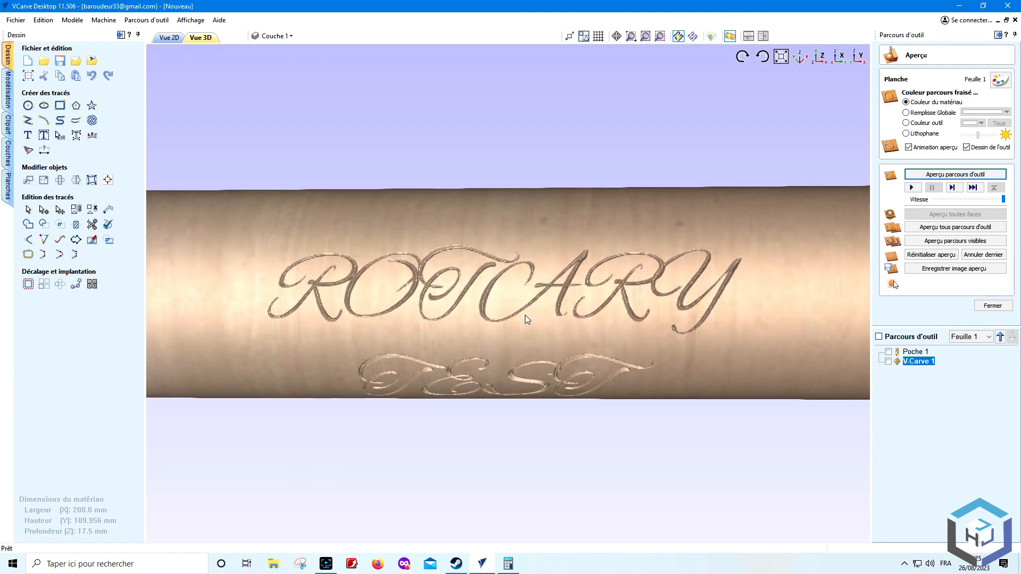
{"action": "left_click", "coordinate": [170, 39]}
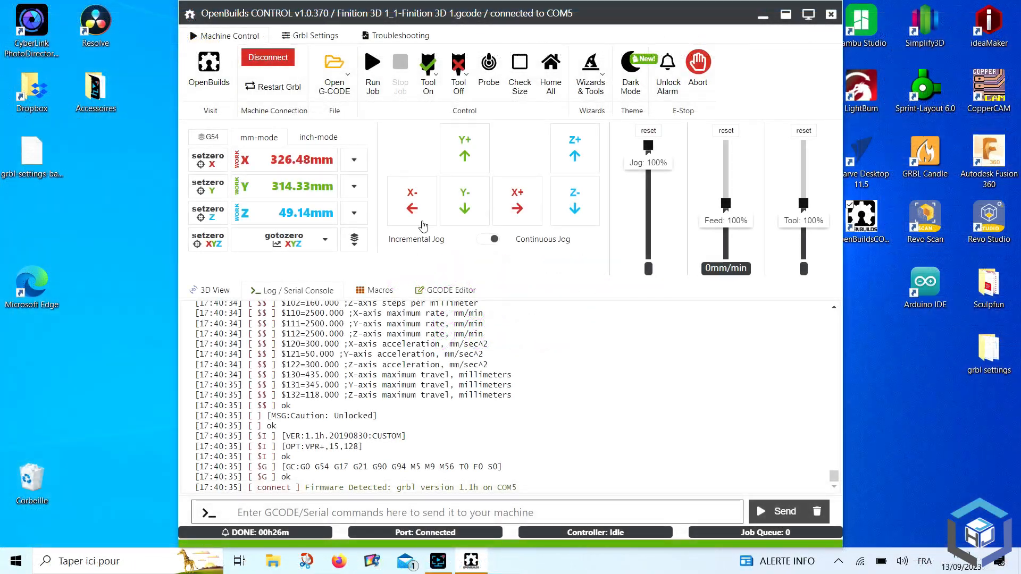
Step: Switch to OpenBuilds CONTROL and try reversing the Y axis in the Grbl $3 step direction invert setting
{"action": "left_click", "coordinate": [318, 38]}
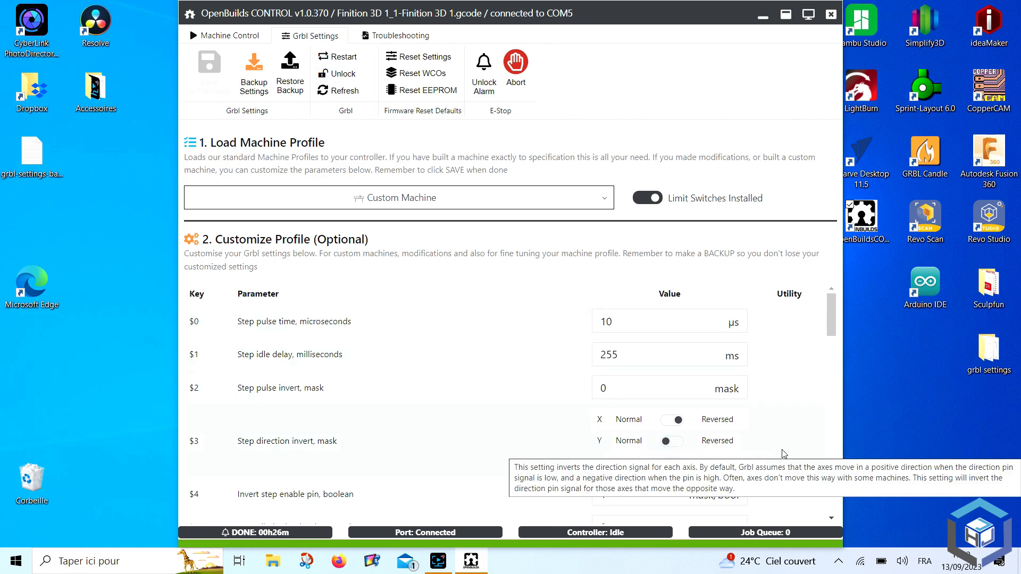
{"action": "left_click", "coordinate": [671, 441]}
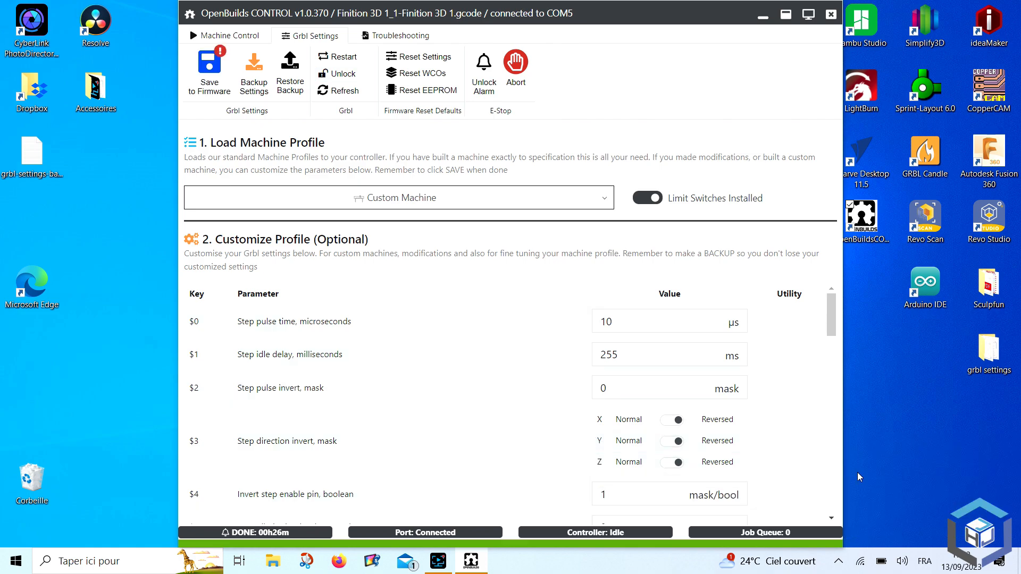
{"action": "left_click", "coordinate": [671, 441]}
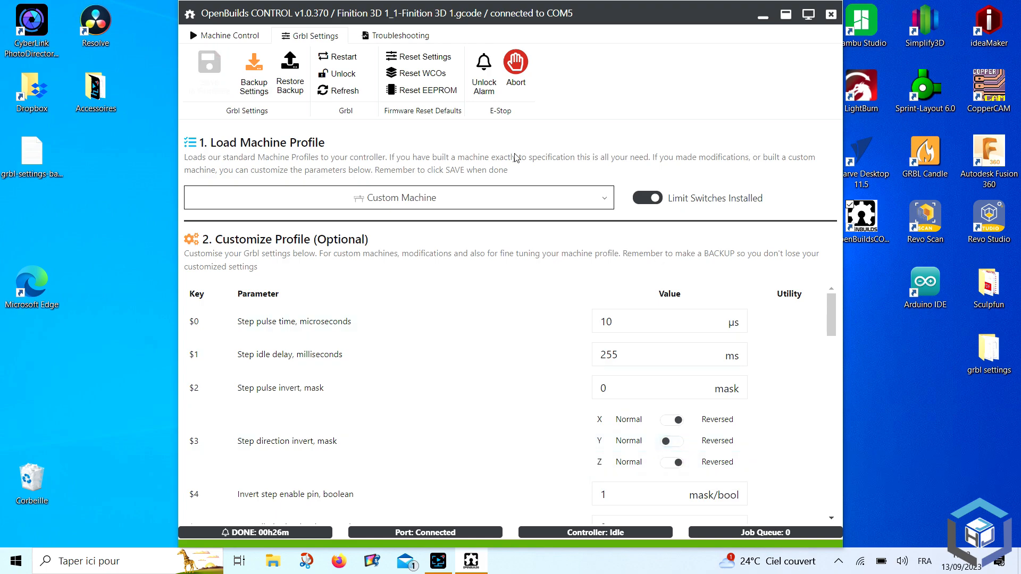
{"action": "left_click", "coordinate": [248, 37]}
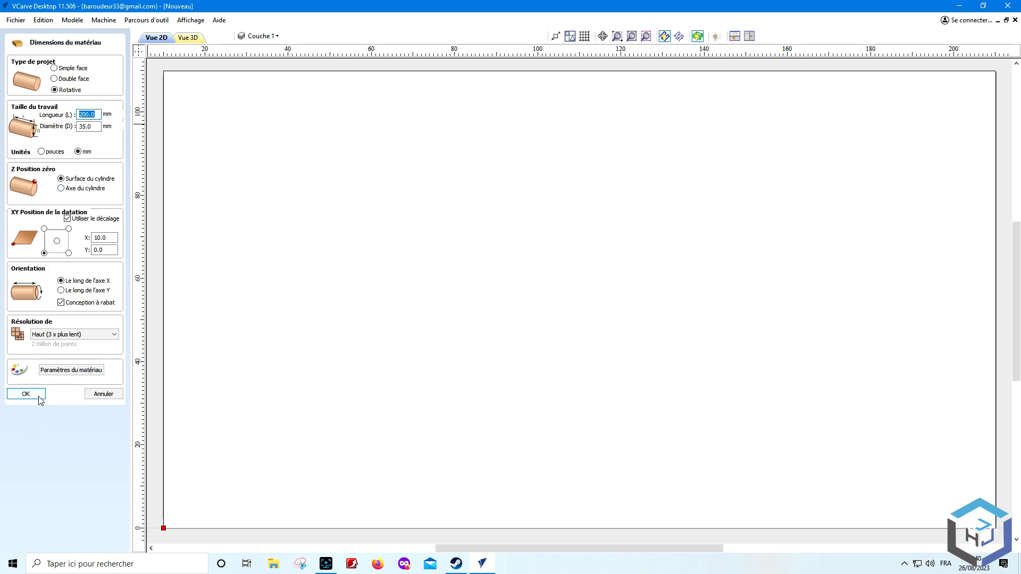
Step: Switch to VCarve, accept the 200 mm by 35 mm rotary job and draw a diagonal polyline from the work area's upper-left to lower-right corner
{"action": "left_click", "coordinate": [40, 398]}
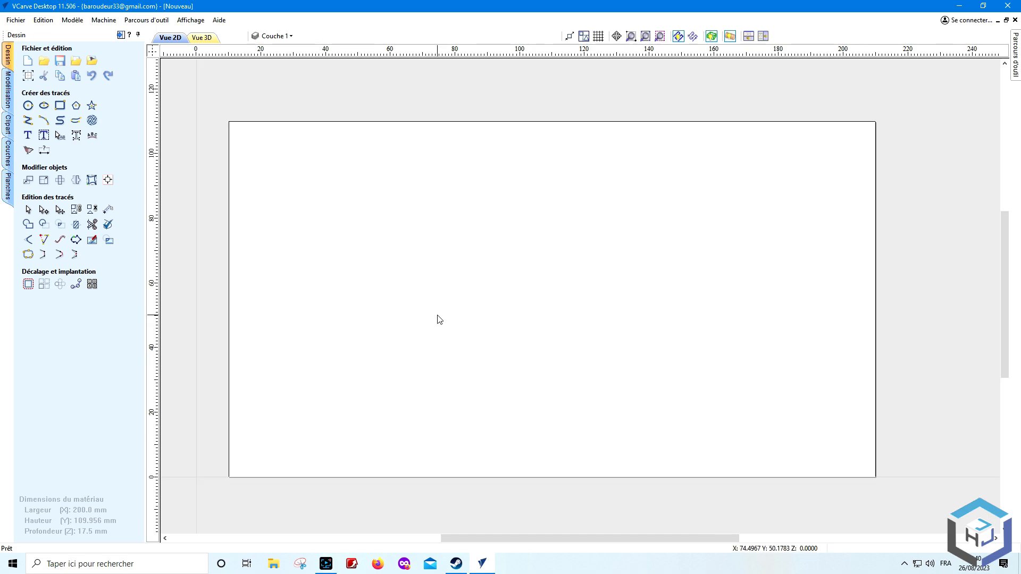
{"action": "left_click", "coordinate": [28, 121]}
{"action": "left_click", "coordinate": [229, 123]}
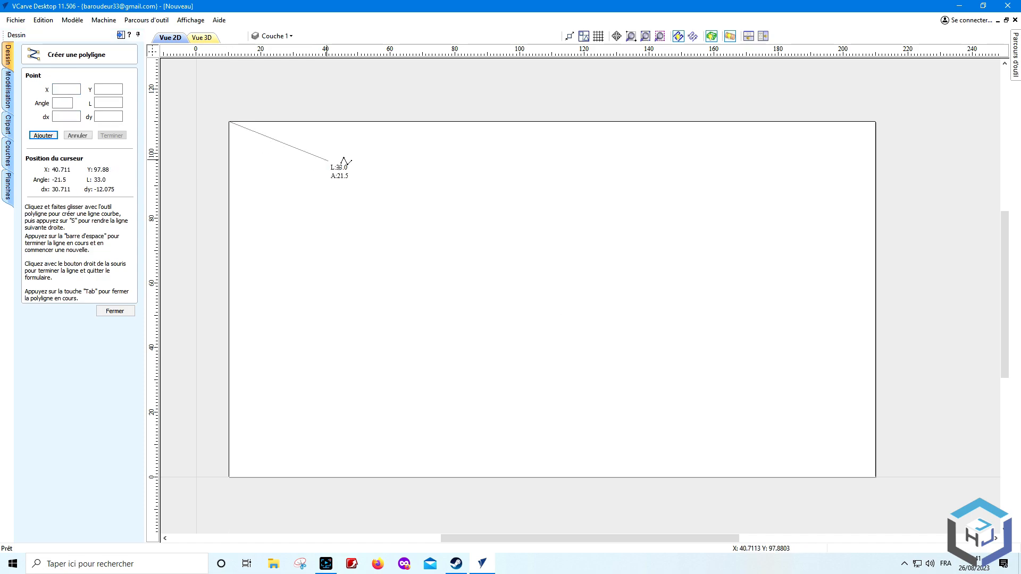
{"action": "left_click", "coordinate": [877, 479]}
{"action": "right_click", "coordinate": [837, 482]}
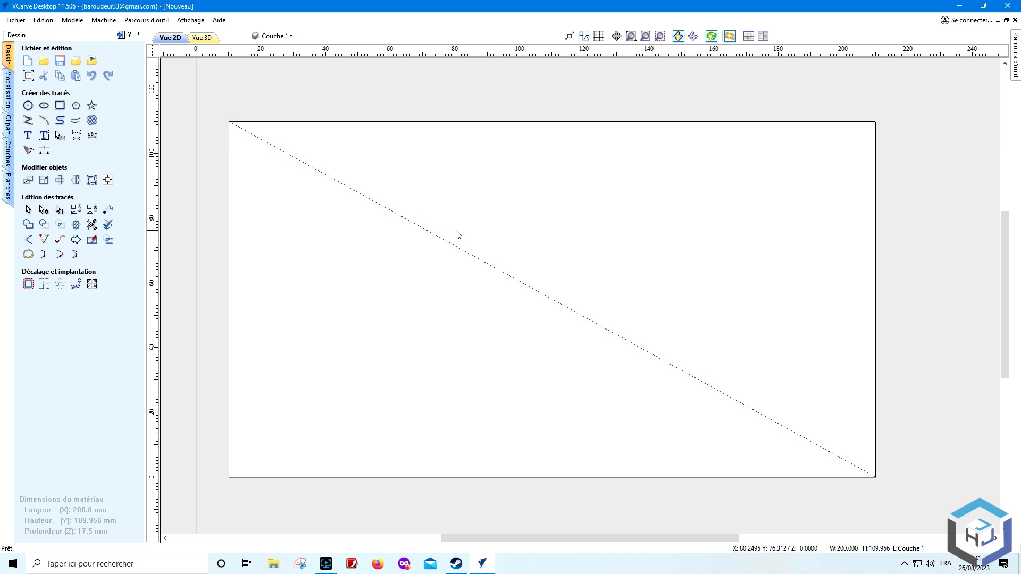
Step: Measure the work area's left edge with a trial polyline from its upper corner to its lower corner
{"action": "left_click", "coordinate": [27, 120]}
{"action": "left_click", "coordinate": [229, 122]}
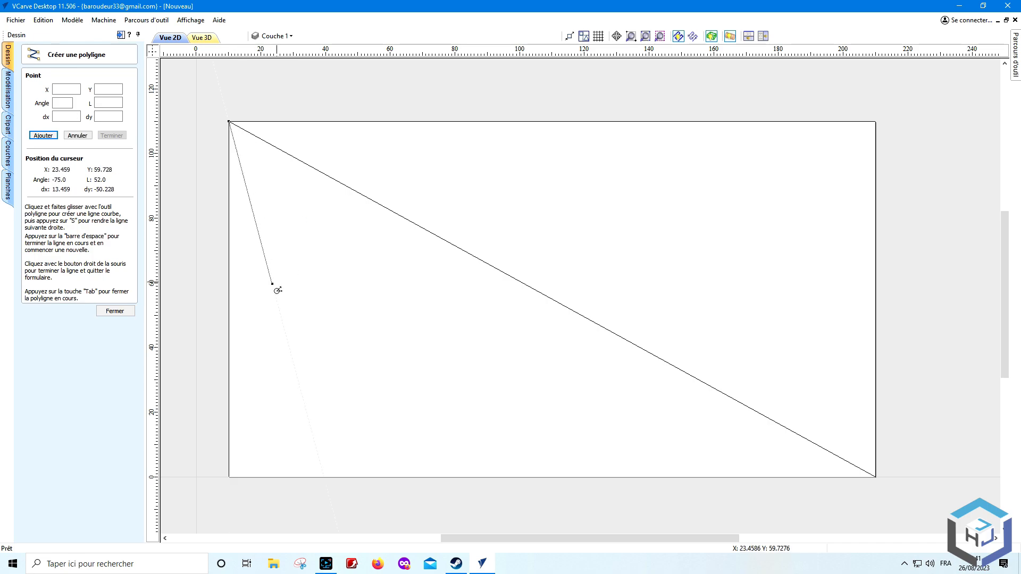
{"action": "left_click", "coordinate": [231, 480]}
{"action": "right_click", "coordinate": [230, 479]}
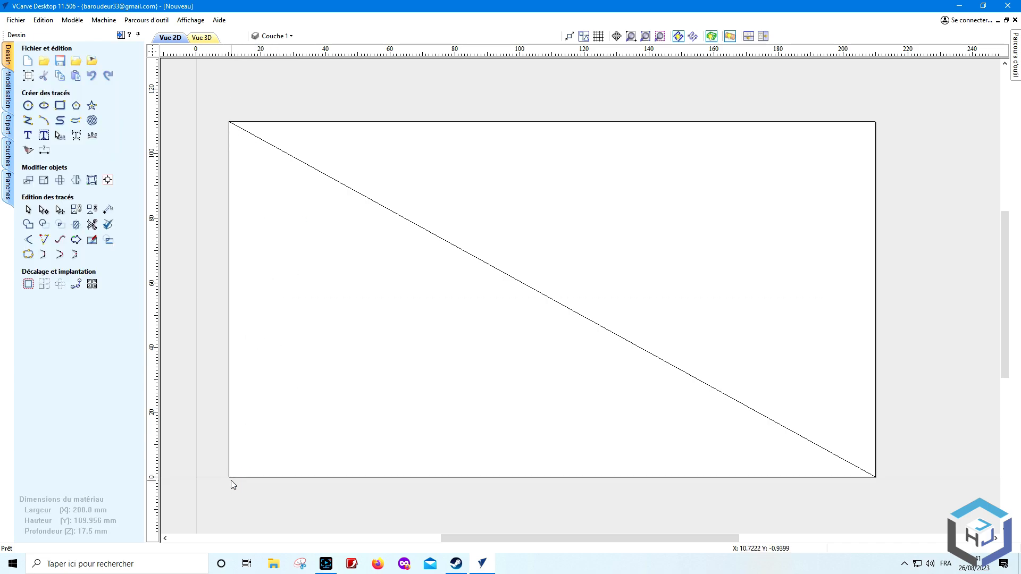
Step: Divide the unwrapped circumference 109.956 by 8 in the Windows Calculator and close it
{"action": "left_click", "coordinate": [24, 568]}
{"action": "type", "text": "ca"}
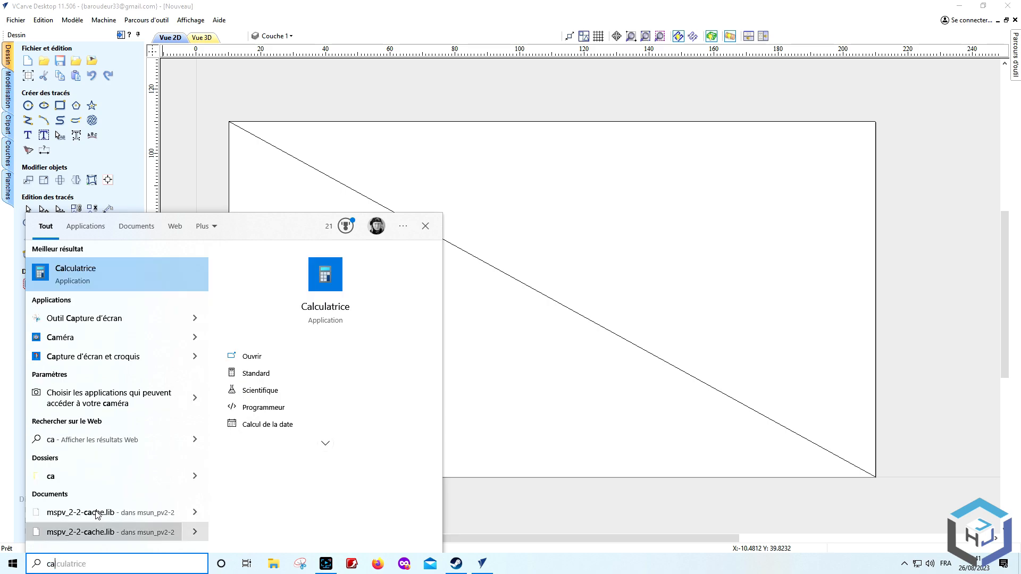
{"action": "left_click", "coordinate": [325, 274]}
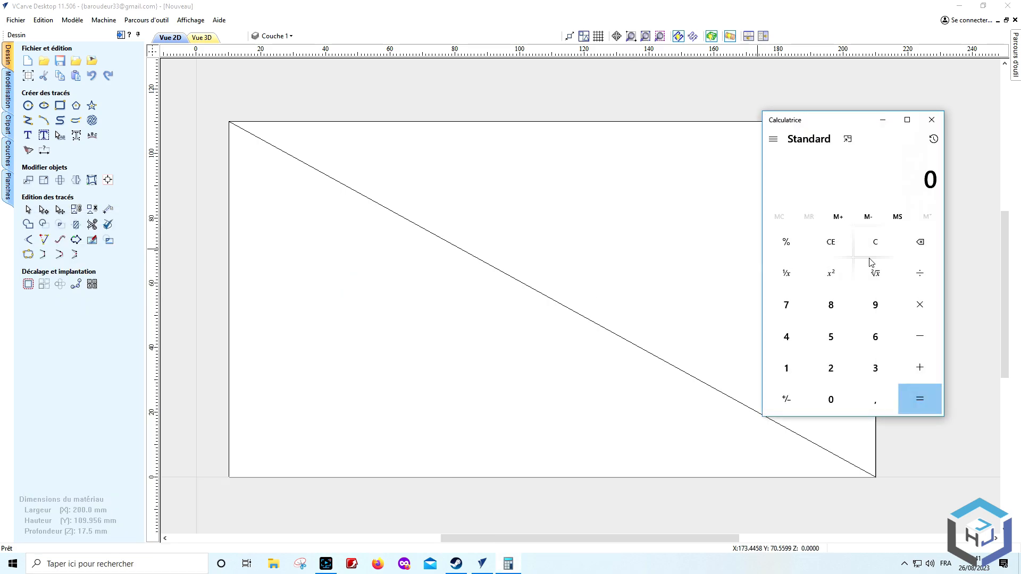
{"action": "left_click", "coordinate": [784, 372]}
{"action": "left_click", "coordinate": [831, 399]}
{"action": "left_click", "coordinate": [875, 305]}
{"action": "left_click", "coordinate": [876, 399]}
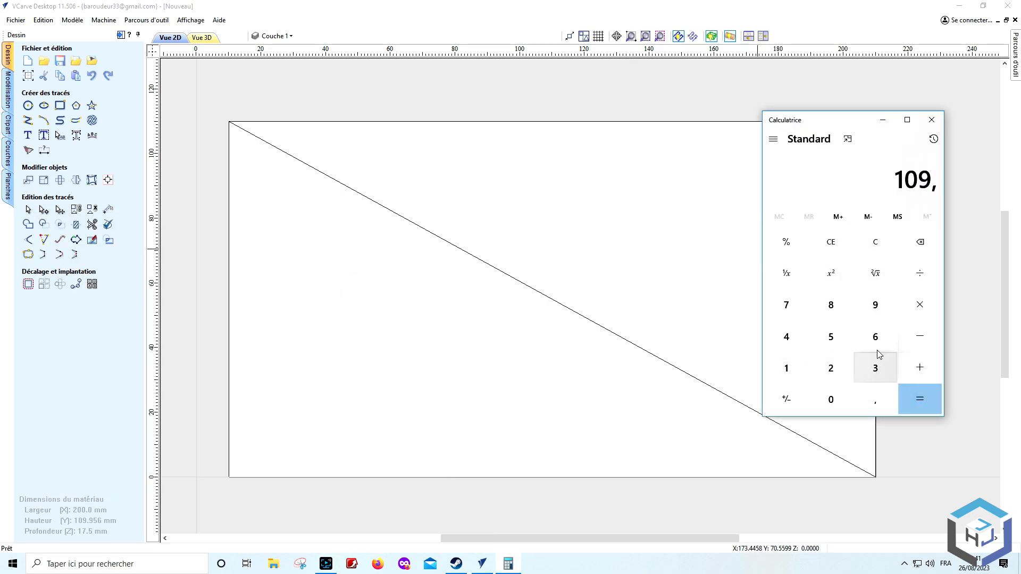
{"action": "left_click", "coordinate": [875, 305]}
{"action": "left_click", "coordinate": [847, 339]}
{"action": "left_click", "coordinate": [877, 336]}
{"action": "left_click", "coordinate": [916, 274]}
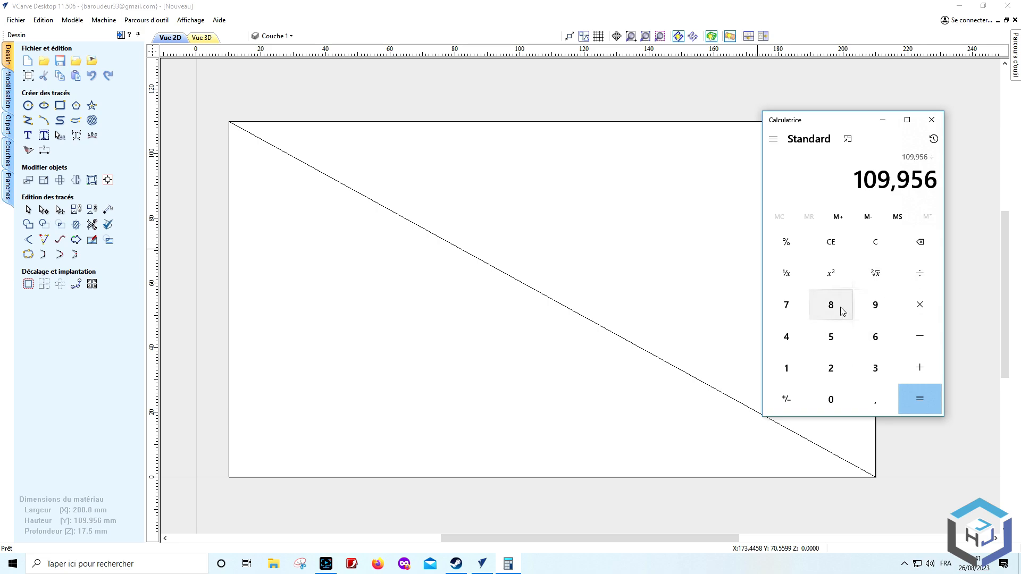
{"action": "left_click", "coordinate": [834, 306]}
{"action": "left_click", "coordinate": [911, 399]}
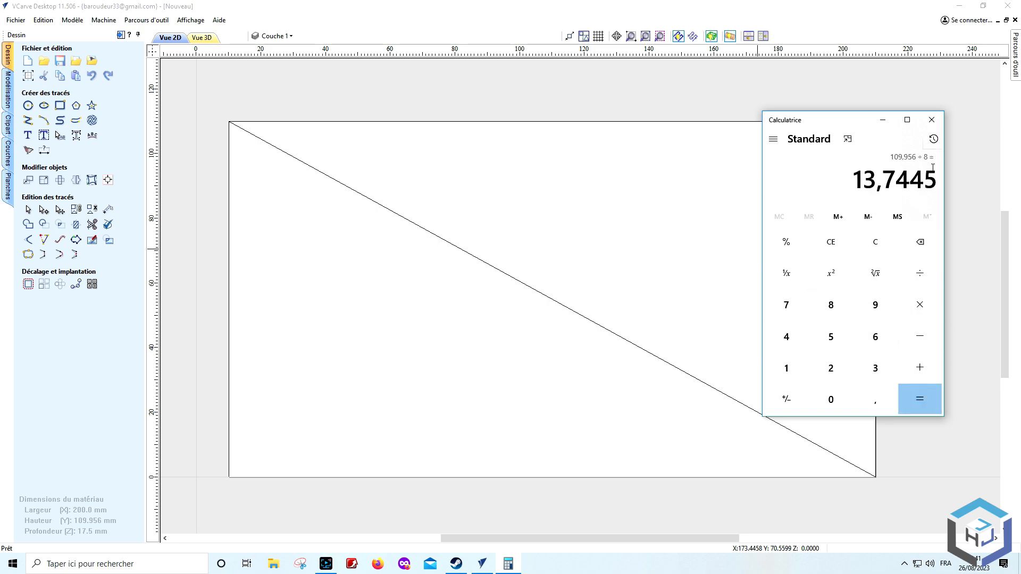
{"action": "left_click", "coordinate": [936, 120]}
Step: Array-copy the diagonal line into 8 rows and 1 column with an offset spacing of 0.0 in X and 13.74 mm in Y
{"action": "left_click", "coordinate": [435, 238]}
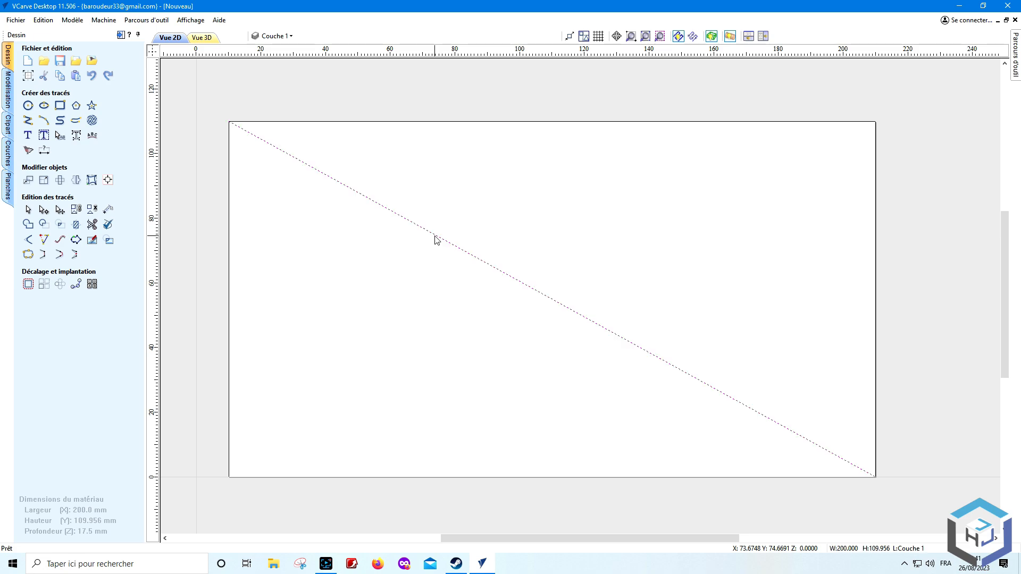
{"action": "left_click", "coordinate": [44, 284]}
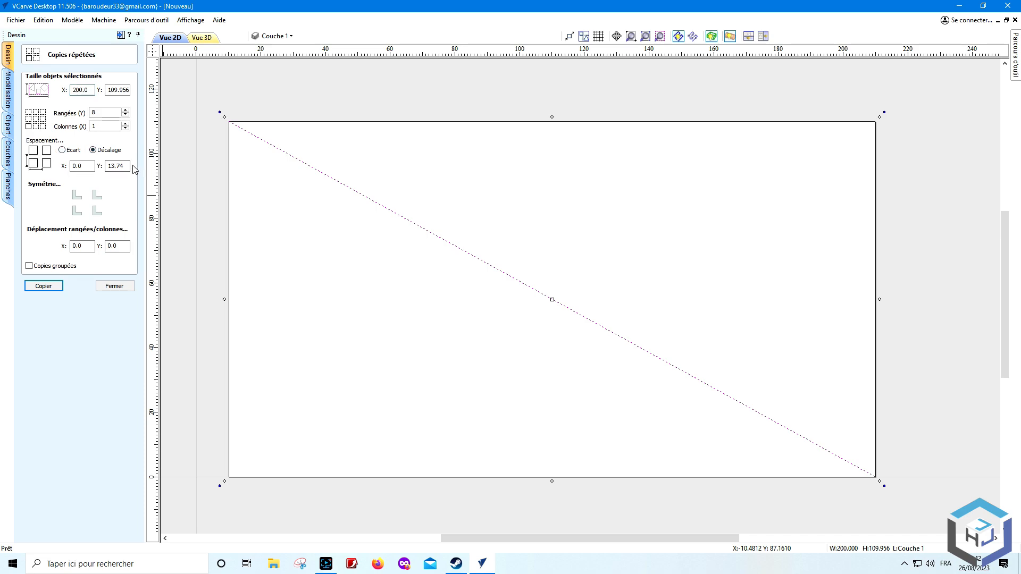
{"action": "left_click", "coordinate": [44, 286]}
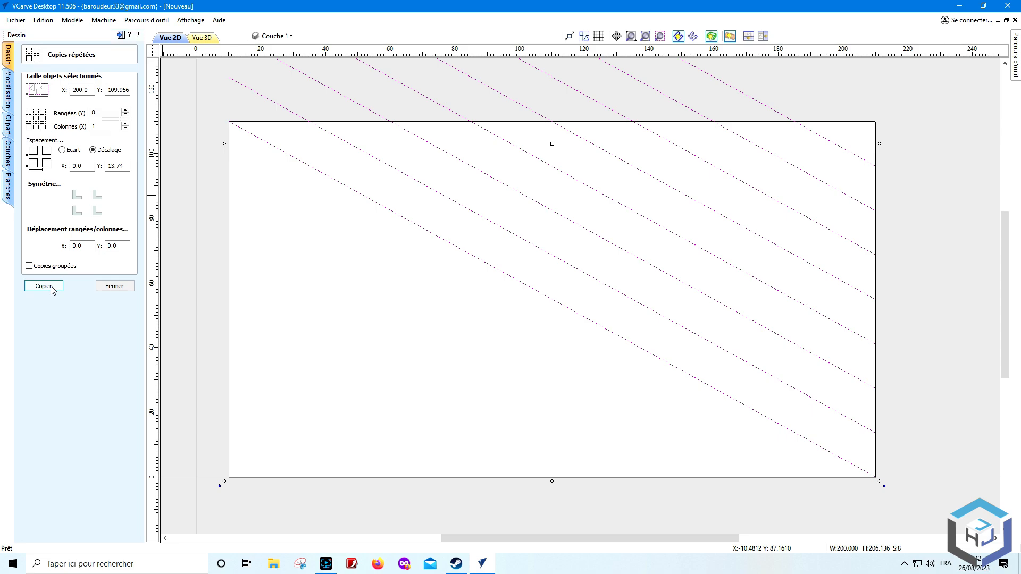
{"action": "scroll", "coordinate": [400, 302], "scroll_direction": "down", "scroll_amount": 3}
{"action": "left_click", "coordinate": [750, 322]}
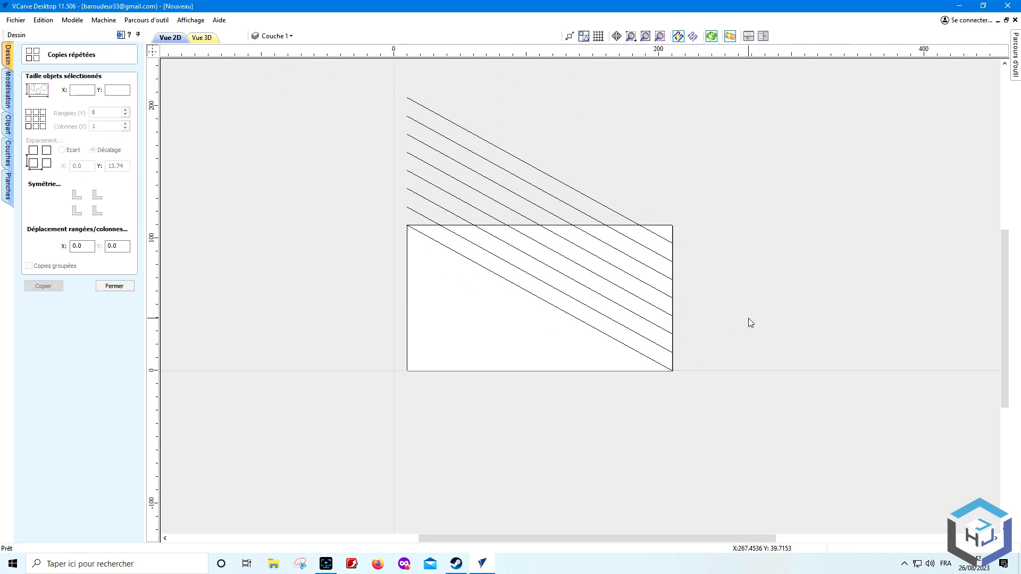
{"action": "left_click", "coordinate": [114, 286]}
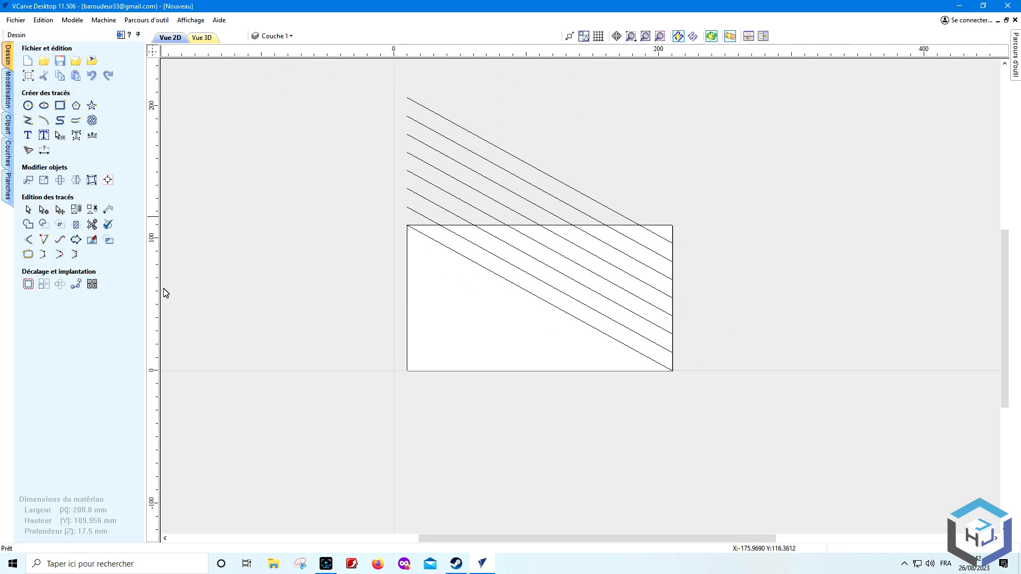
Step: Group the eight diagonal lines and centre the group vertically in the material
{"action": "mouse_move", "coordinate": [362, 84]}
{"action": "left_mouse_down"}
{"action": "mouse_move", "coordinate": [597, 342]}
{"action": "mouse_move", "coordinate": [701, 399]}
{"action": "left_mouse_up"}
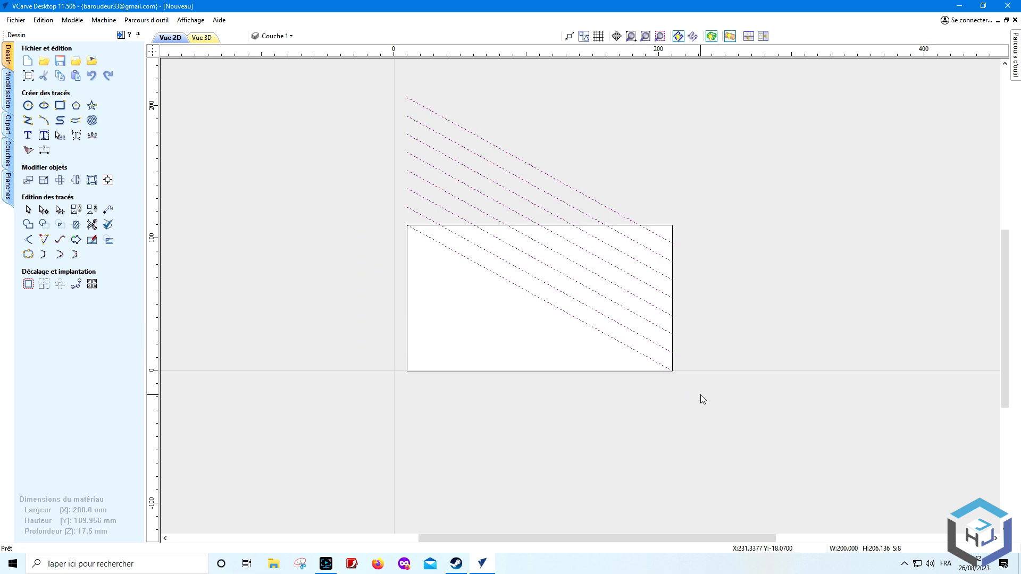
{"action": "right_click", "coordinate": [590, 277]}
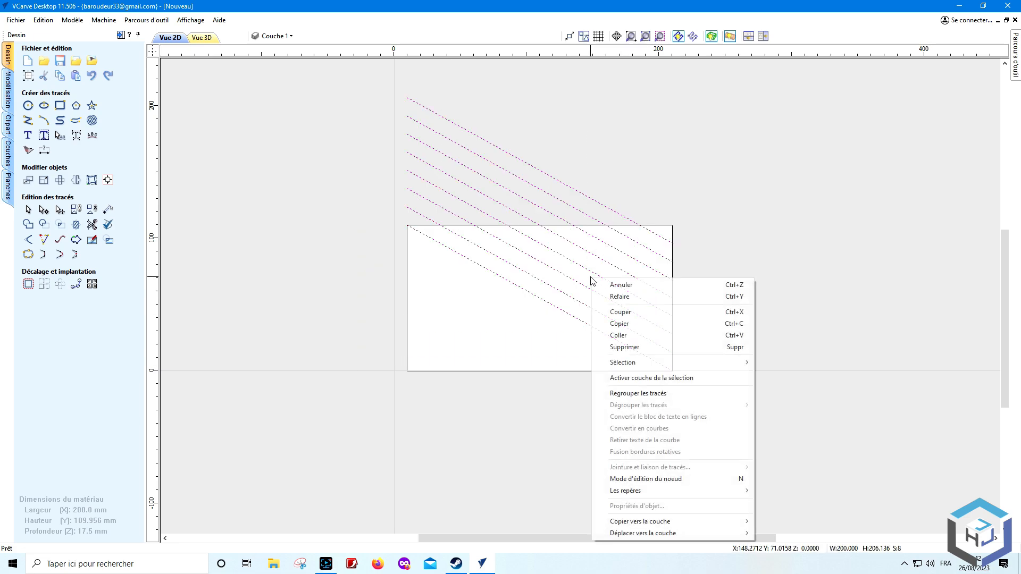
{"action": "left_click", "coordinate": [665, 395]}
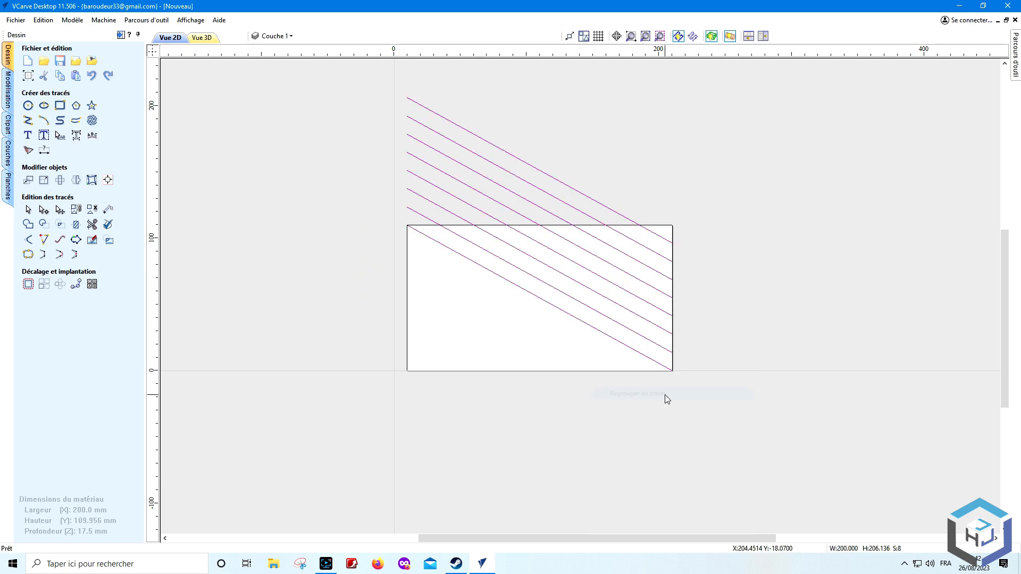
{"action": "left_click", "coordinate": [108, 181]}
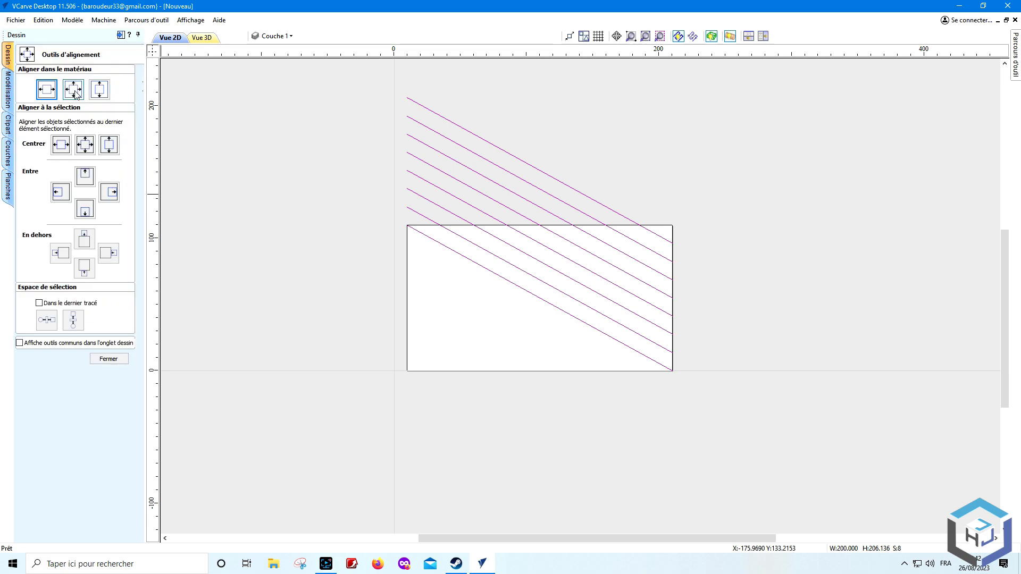
{"action": "left_click", "coordinate": [103, 95]}
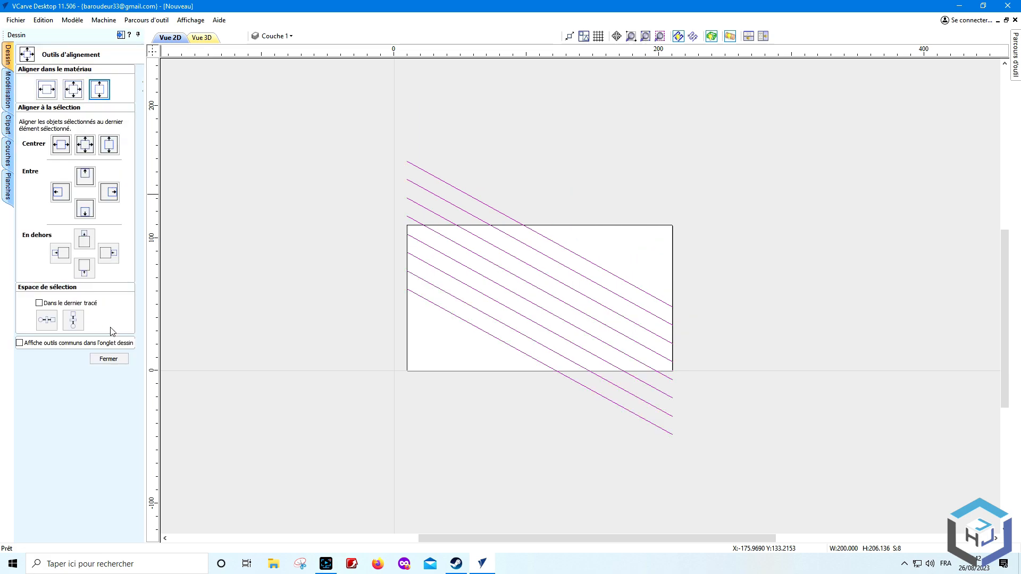
{"action": "left_click", "coordinate": [108, 359]}
{"action": "left_click", "coordinate": [301, 317]}
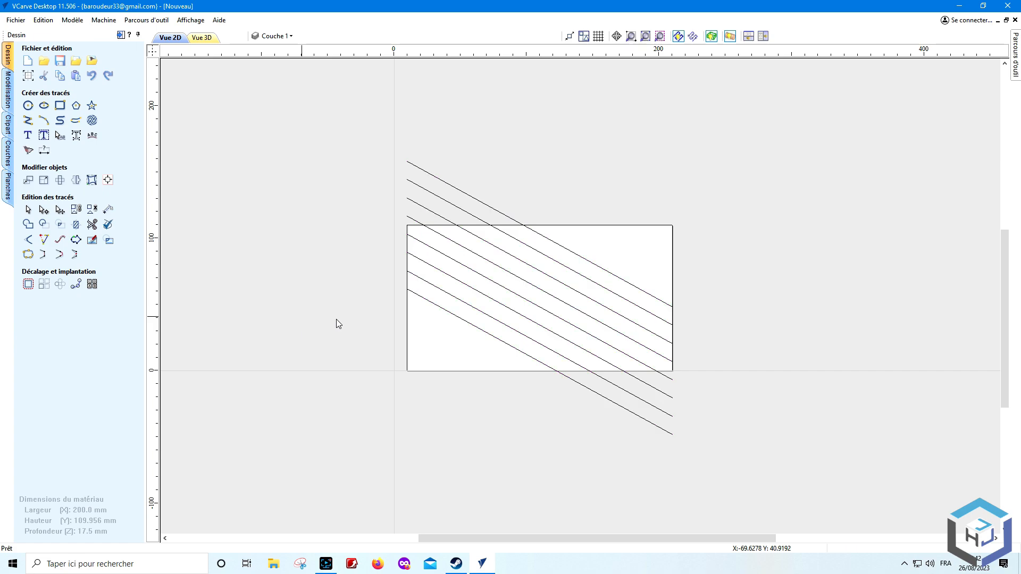
Step: Ungroup the diagonal lines back onto their original layer
{"action": "left_click", "coordinate": [489, 280]}
{"action": "right_click", "coordinate": [488, 281]}
{"action": "mouse_move", "coordinate": [561, 406]}
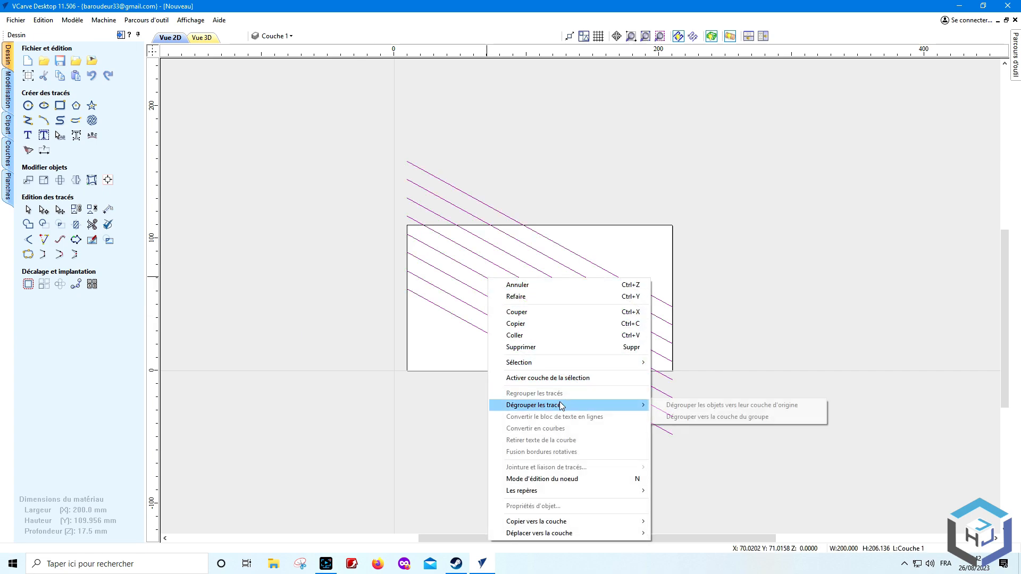
{"action": "left_click", "coordinate": [671, 406]}
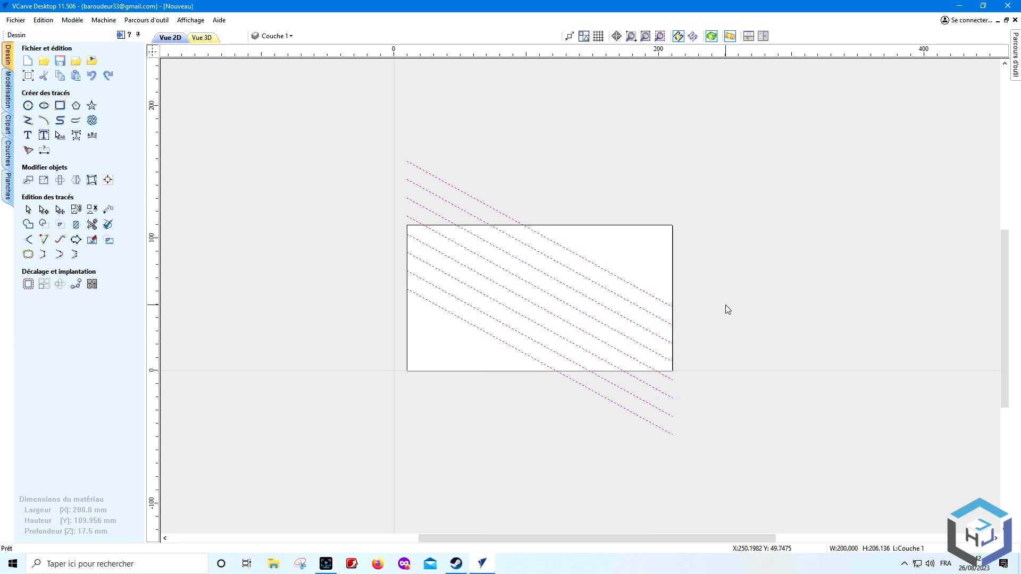
Step: Calculate the fluting toolpath Cannelure 1 on the eight diagonal lines with a 1.5 mm flute depth and the 3.17 mm ball-nose tool
{"action": "left_click", "coordinate": [727, 310]}
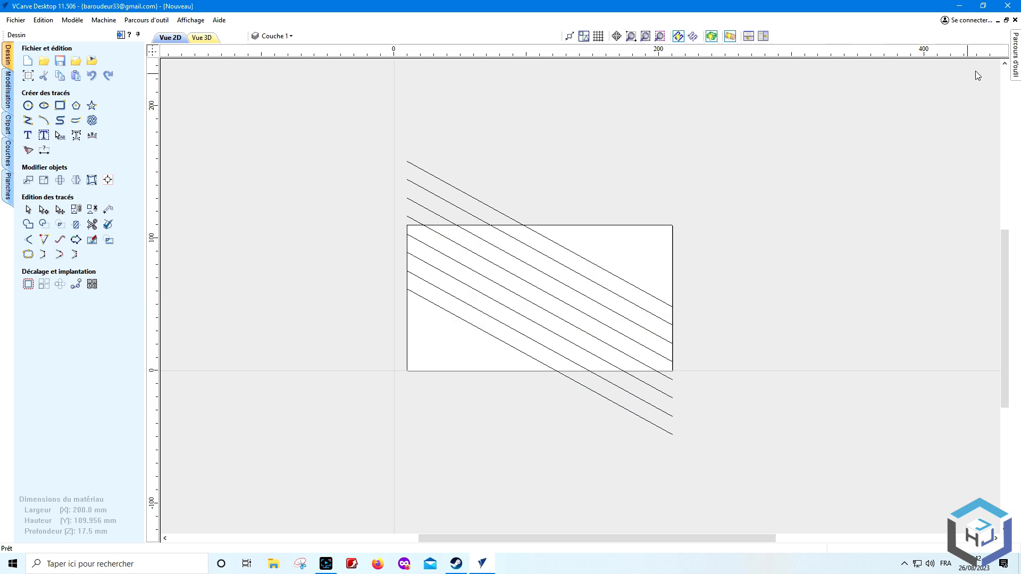
{"action": "mouse_move", "coordinate": [1016, 53]}
{"action": "left_click", "coordinate": [1004, 37]}
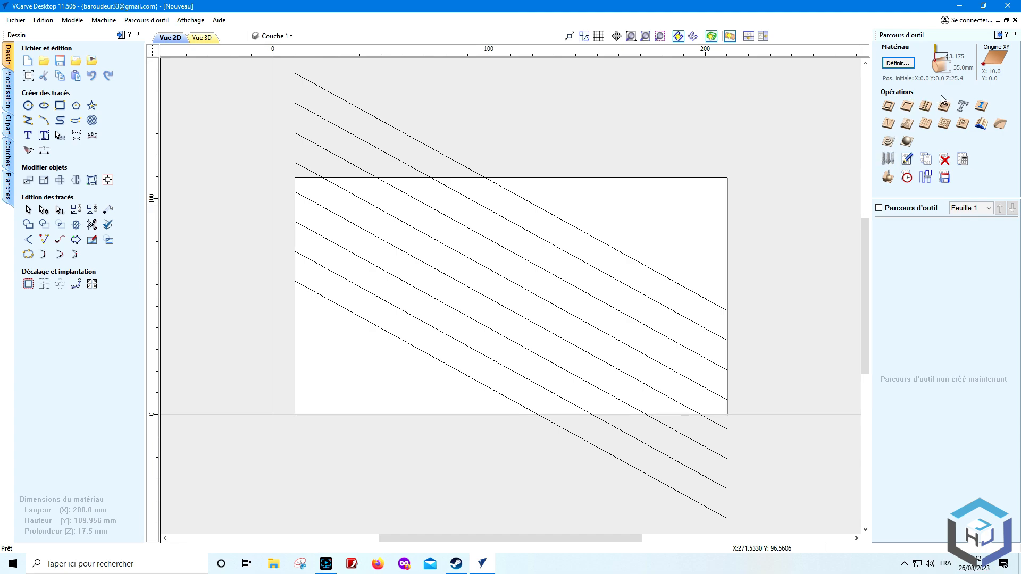
{"action": "left_click", "coordinate": [927, 126]}
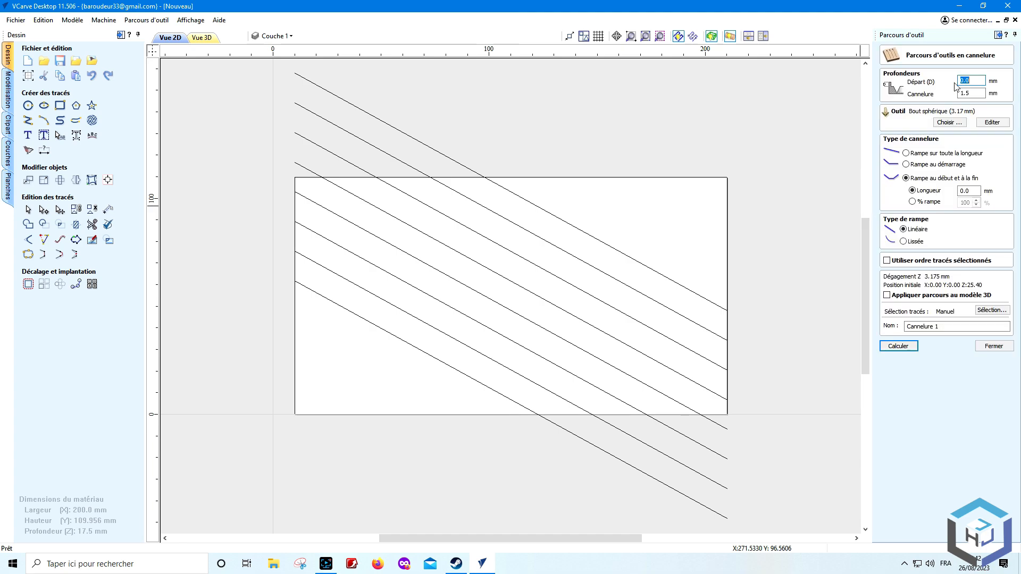
{"action": "left_click", "coordinate": [948, 123]}
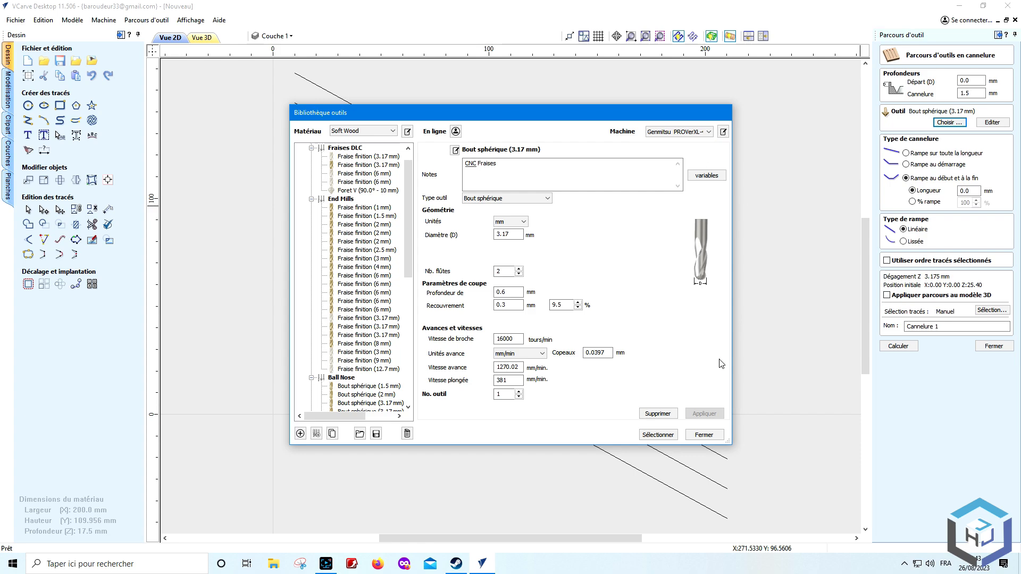
{"action": "left_click", "coordinate": [703, 435]}
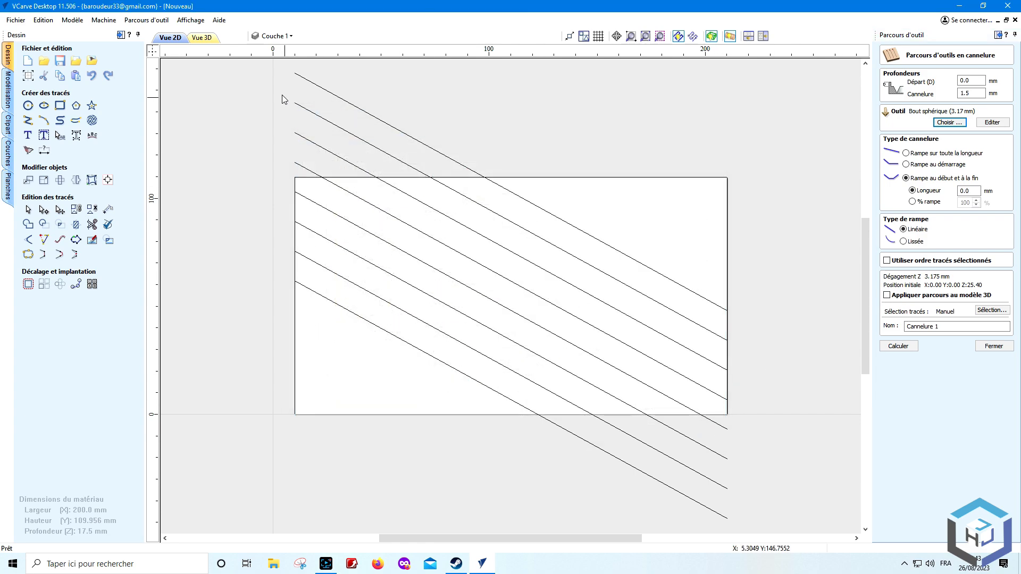
{"action": "left_click_drag", "start_coordinate": [282, 66], "coordinate": [754, 534]}
{"action": "left_click", "coordinate": [899, 347]}
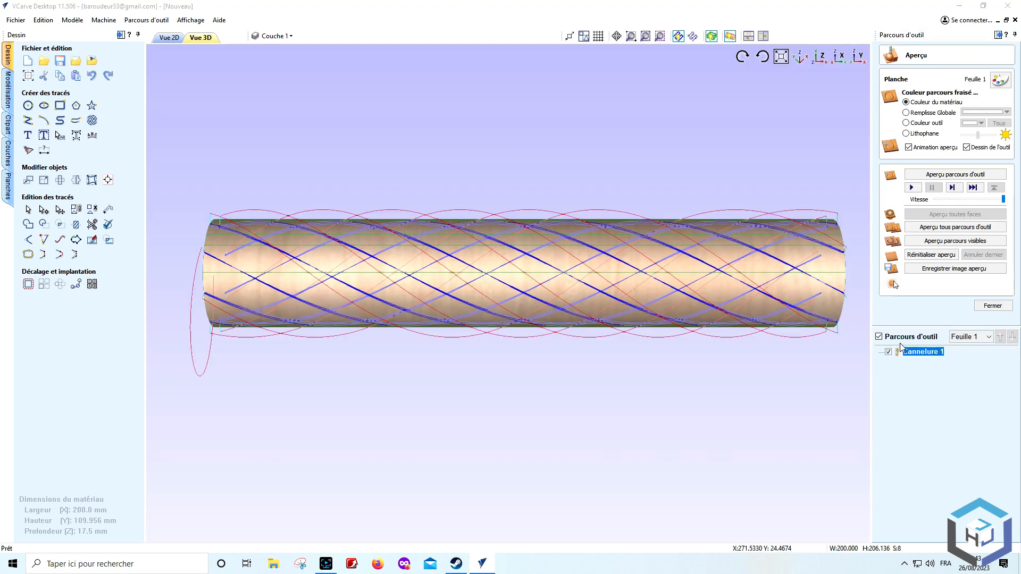
Step: Preview the Cannelure 1 toolpath on the cylinder, hide the drawn vectors and inspect the spiral grooves from several angles
{"action": "left_click", "coordinate": [930, 174]}
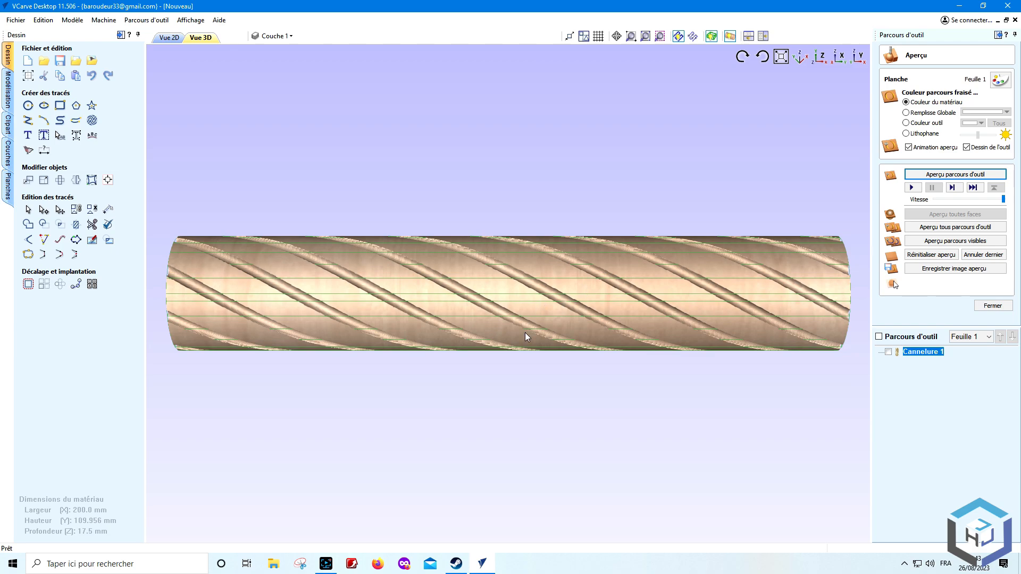
{"action": "left_click_drag", "start_coordinate": [526, 336], "coordinate": [708, 277]}
{"action": "left_click", "coordinate": [712, 36]}
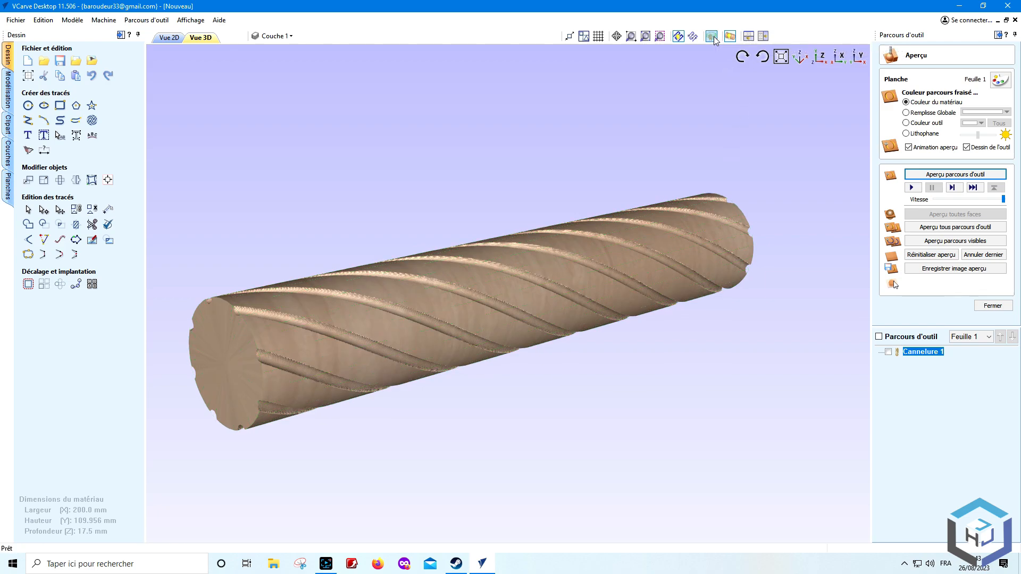
{"action": "left_click_drag", "start_coordinate": [469, 399], "coordinate": [509, 427]}
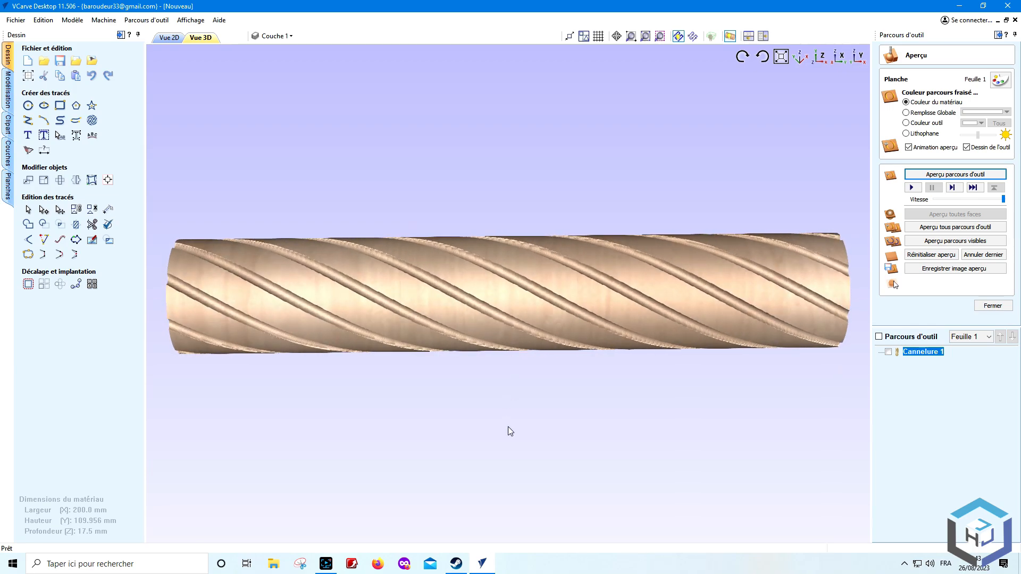
Step: Draw a square-cornered rectangle 150 mm wide and 238 mm high over the diagonal lines in the 2D view
{"action": "left_click", "coordinate": [169, 37]}
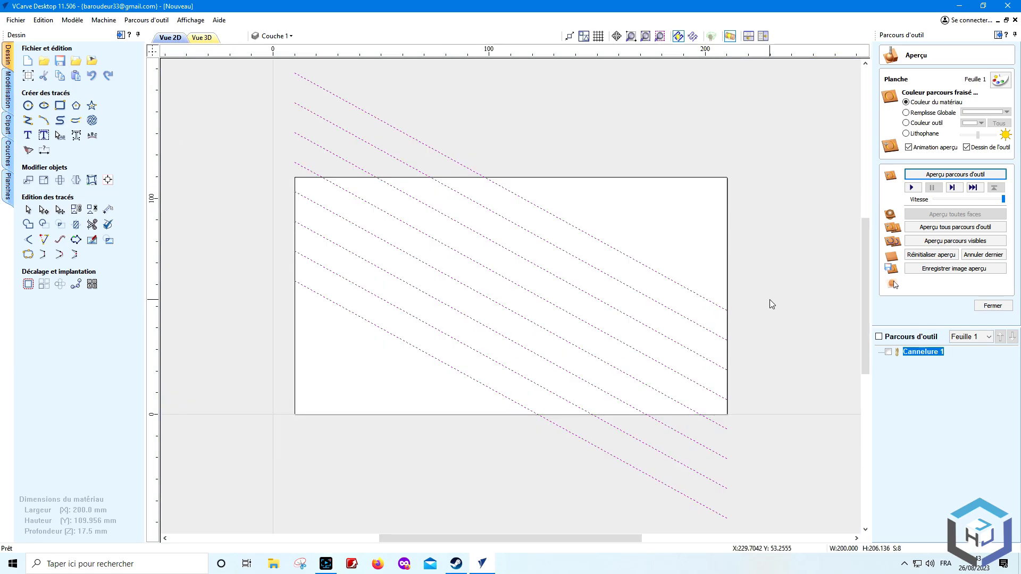
{"action": "scroll", "coordinate": [770, 299], "scroll_direction": "down", "scroll_amount": 1}
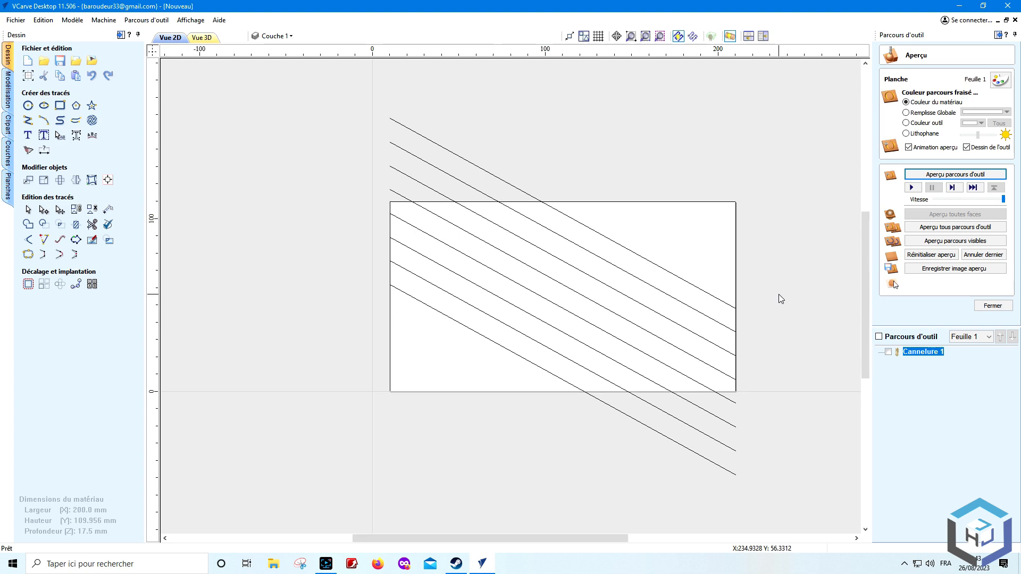
{"action": "middle_click_drag", "start_coordinate": [779, 294], "coordinate": [678, 297]}
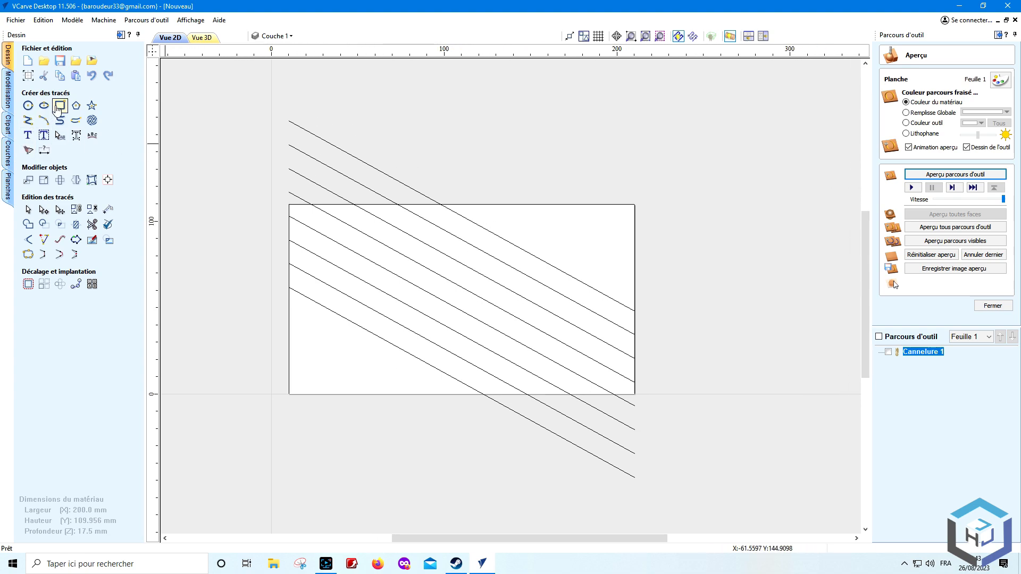
{"action": "left_click", "coordinate": [60, 105]}
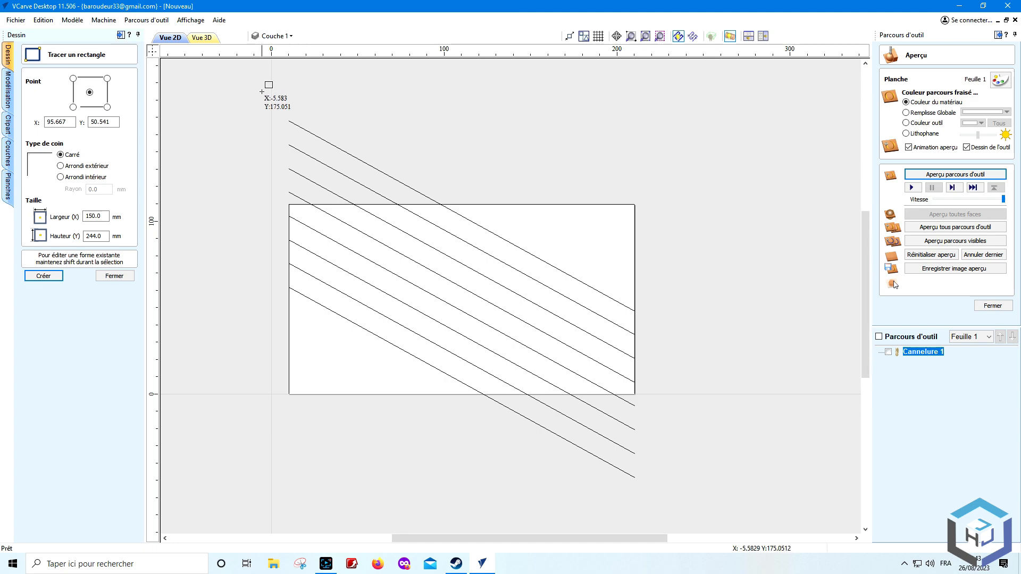
{"action": "left_click_drag", "start_coordinate": [263, 93], "coordinate": [550, 506]}
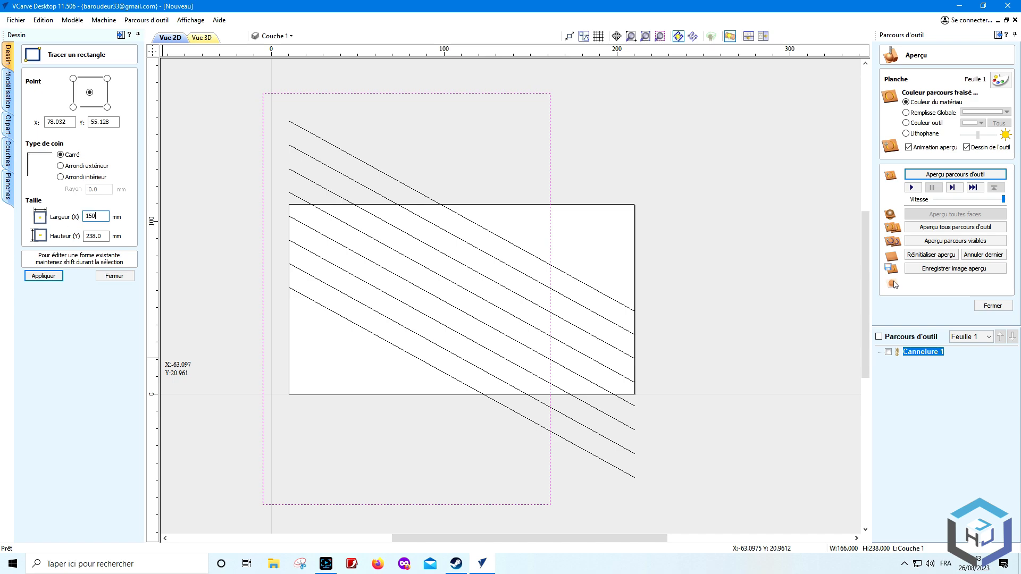
{"action": "key", "text": "Return"}
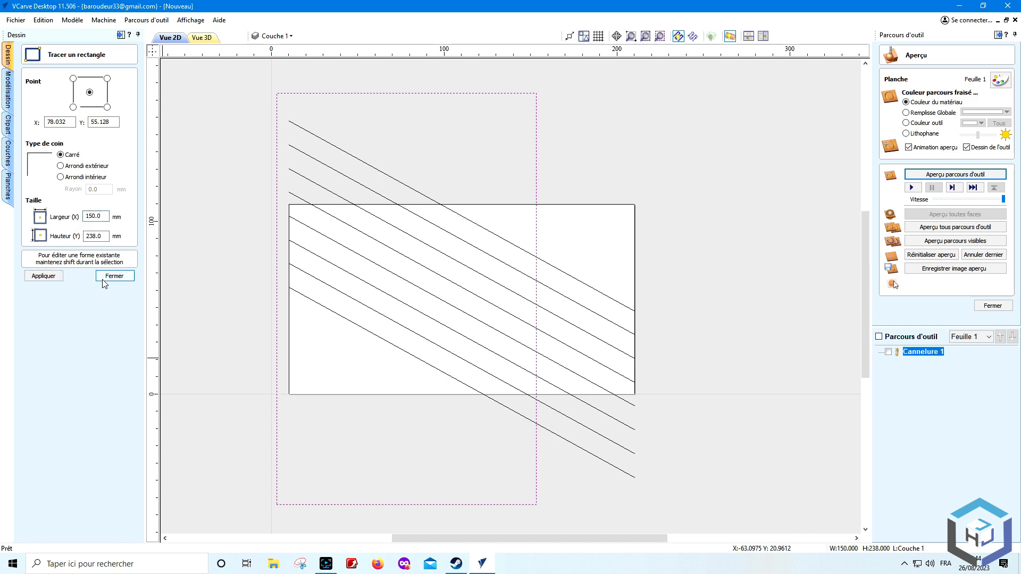
{"action": "left_click", "coordinate": [107, 276]}
Step: Centre the rectangle horizontally in the material and deselect it
{"action": "left_click", "coordinate": [108, 180]}
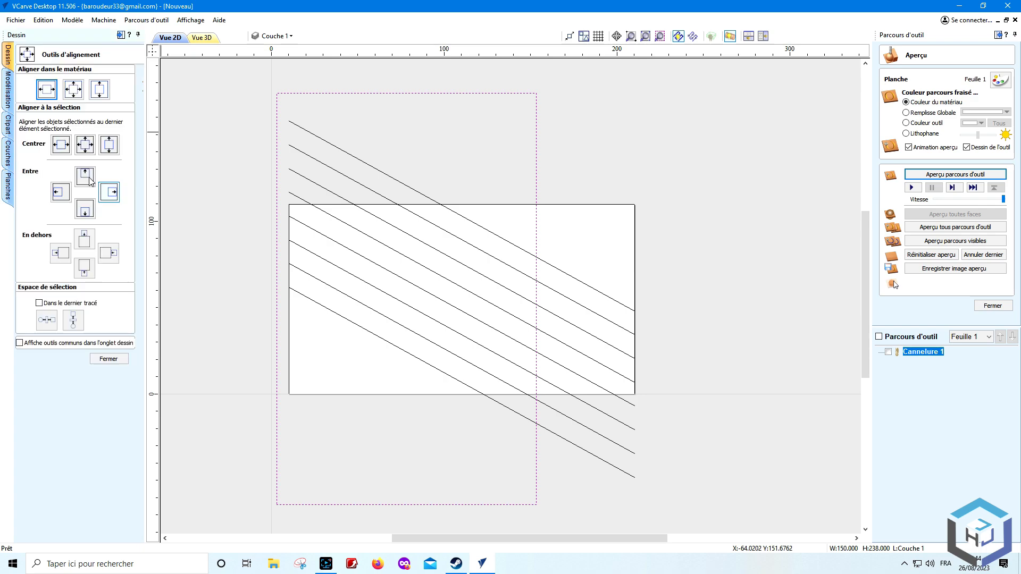
{"action": "left_click", "coordinate": [51, 93]}
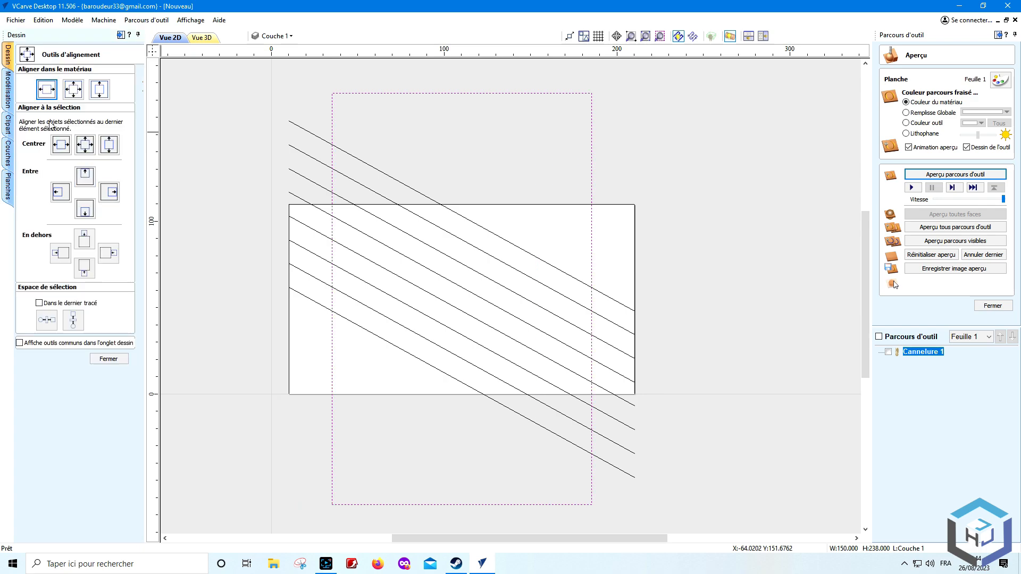
{"action": "left_click", "coordinate": [108, 359]}
{"action": "left_click", "coordinate": [305, 362]}
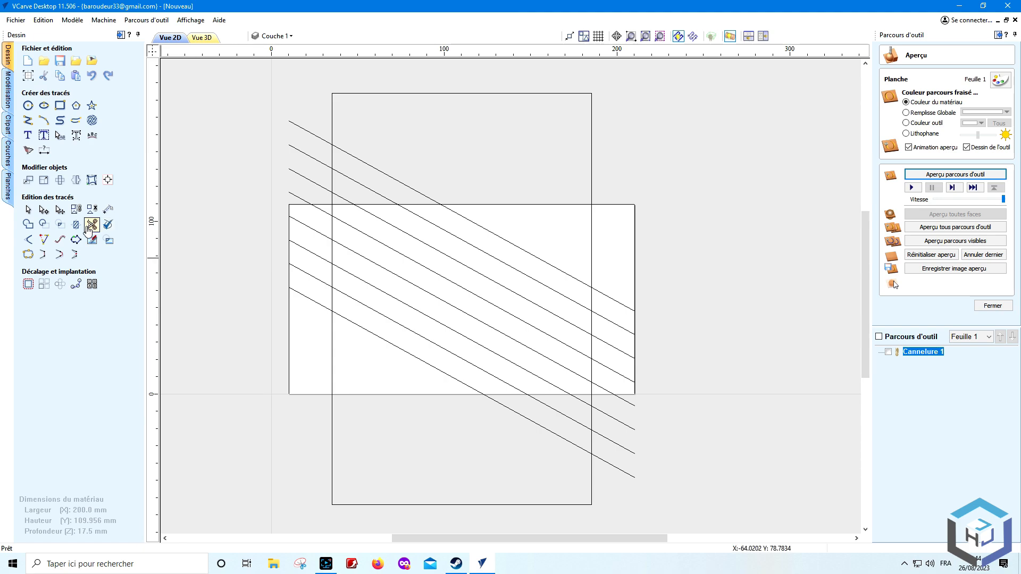
Step: Trim away the ends of all eight diagonal lines that extend beyond both vertical sides of the rectangle
{"action": "left_click", "coordinate": [89, 230]}
{"action": "mouse_move", "coordinate": [306, 119]}
{"action": "left_mouse_down"}
{"action": "mouse_move", "coordinate": [309, 257]}
{"action": "mouse_move", "coordinate": [290, 349]}
{"action": "left_mouse_up"}
{"action": "left_click_drag", "start_coordinate": [615, 292], "coordinate": [612, 465]}
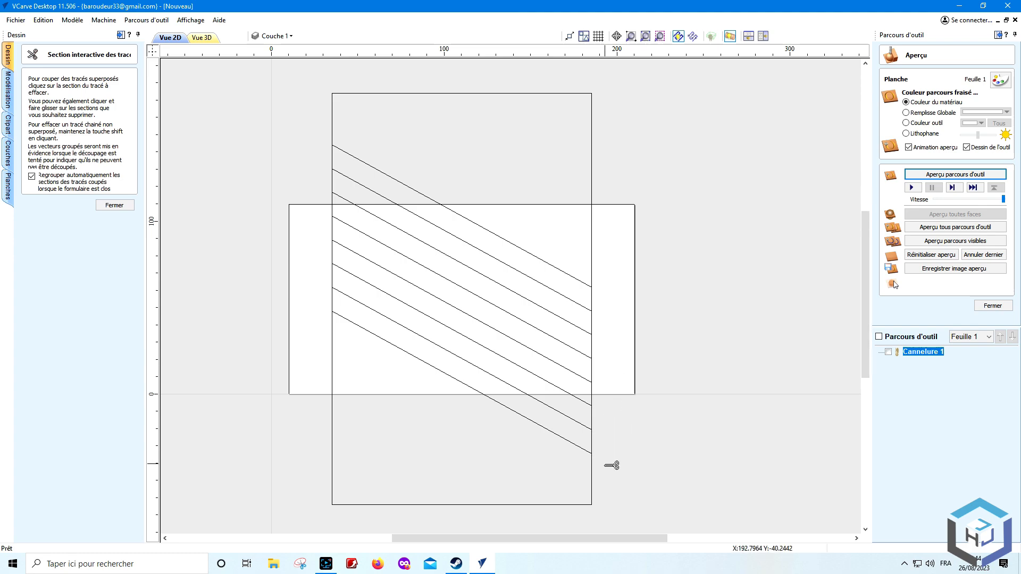
{"action": "left_click", "coordinate": [125, 206]}
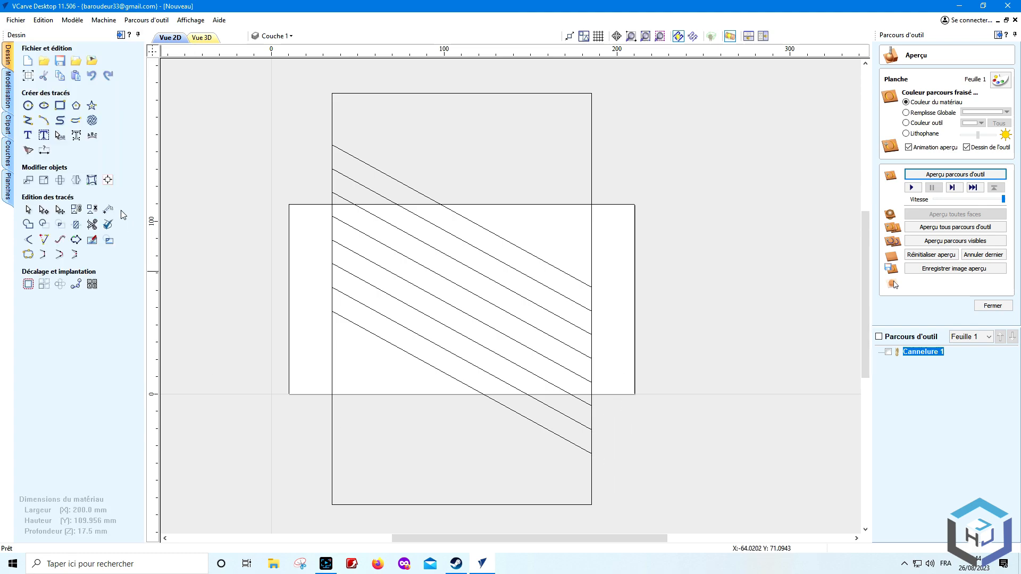
Step: Recalculate the Cannelure 1 fluting toolpath using the eight trimmed diagonal lines
{"action": "double_click", "coordinate": [920, 354]}
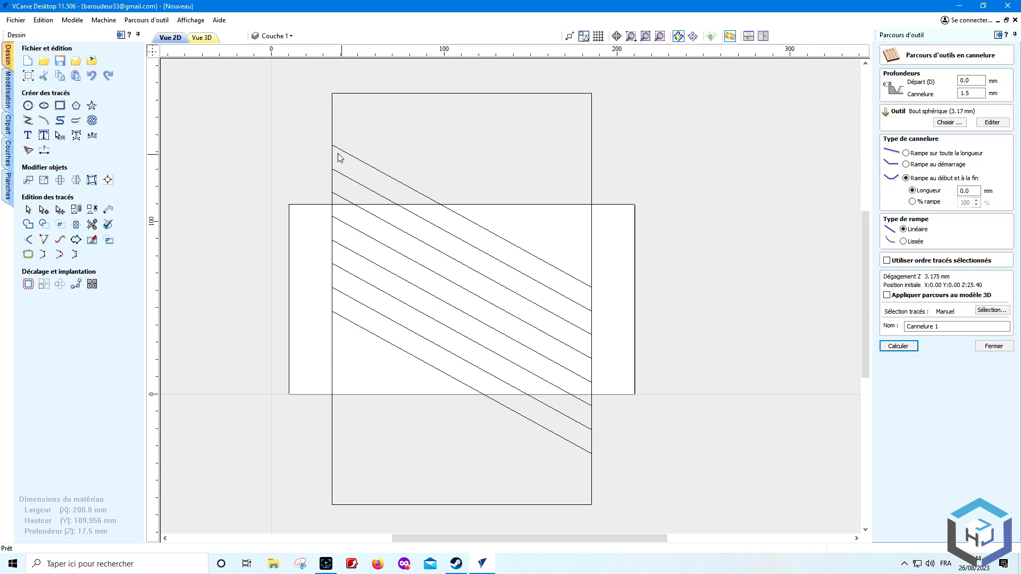
{"action": "left_click_drag", "start_coordinate": [322, 129], "coordinate": [606, 458]}
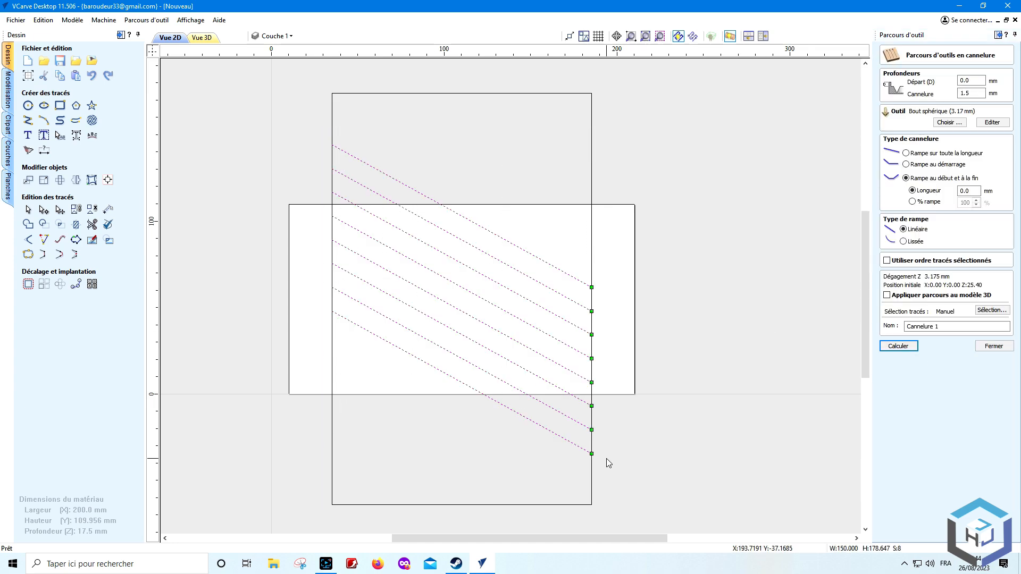
{"action": "left_click", "coordinate": [913, 347]}
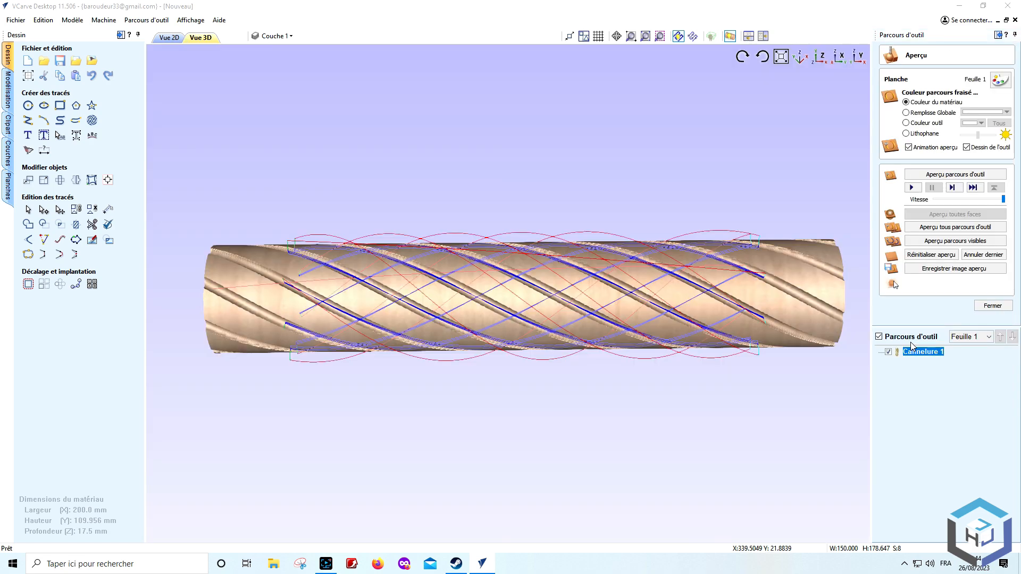
Step: Reset the 3D preview and simulate the recalculated Cannelure 1 toolpath on the blank cylinder
{"action": "left_click", "coordinate": [927, 256]}
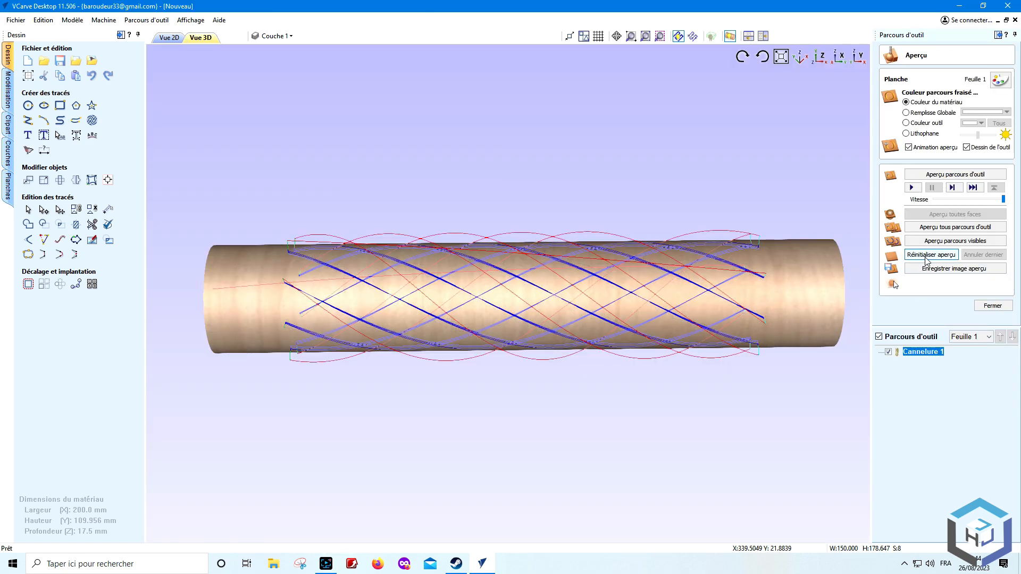
{"action": "left_click", "coordinate": [930, 175]}
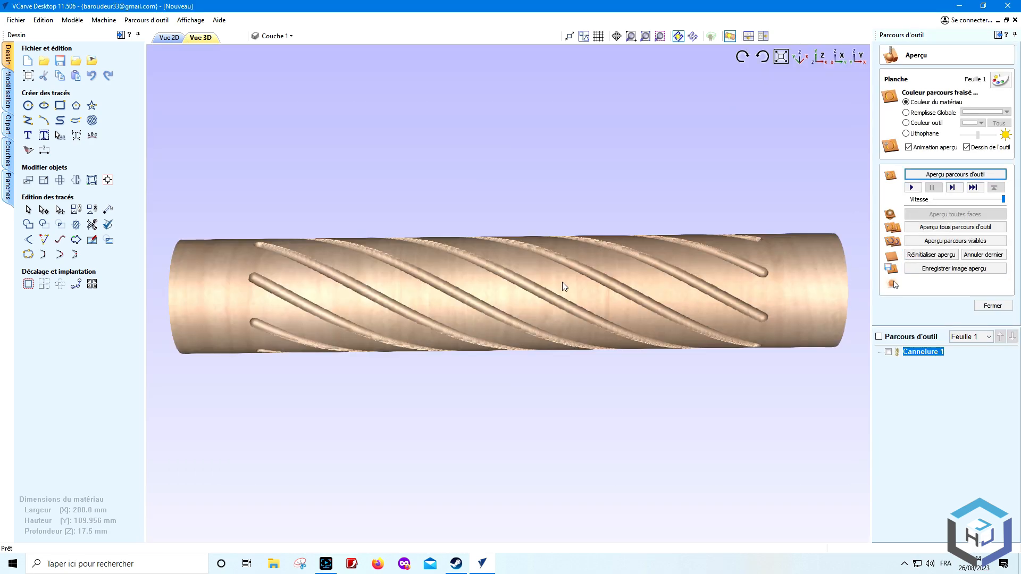
{"action": "left_click_drag", "start_coordinate": [563, 282], "coordinate": [480, 273]}
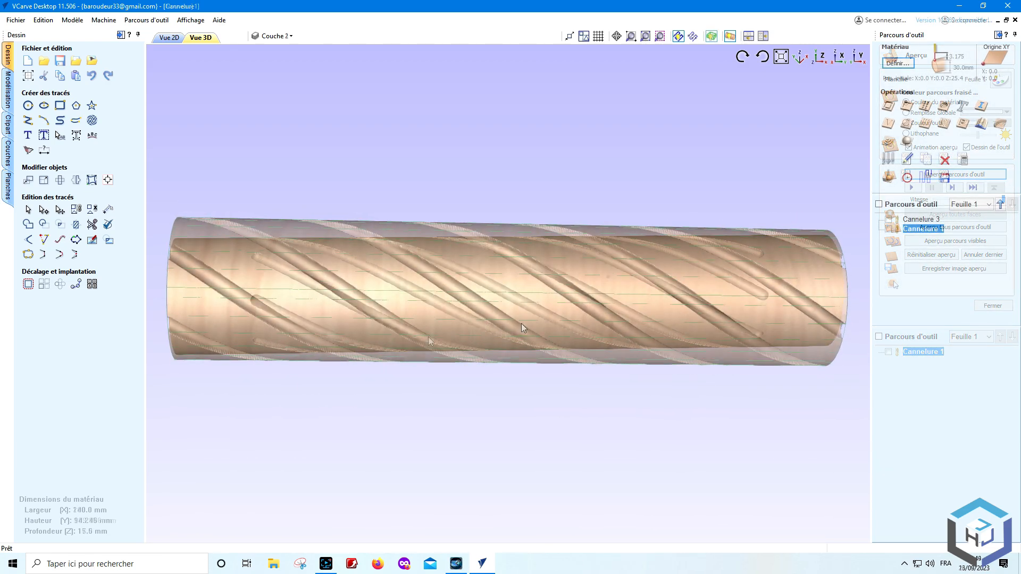
Step: Show the Cannelure 1 toolpath in the Cannelure1 job, open the toolpath saving options and acknowledge the job-size warning
{"action": "left_click_drag", "start_coordinate": [521, 323], "coordinate": [793, 250]}
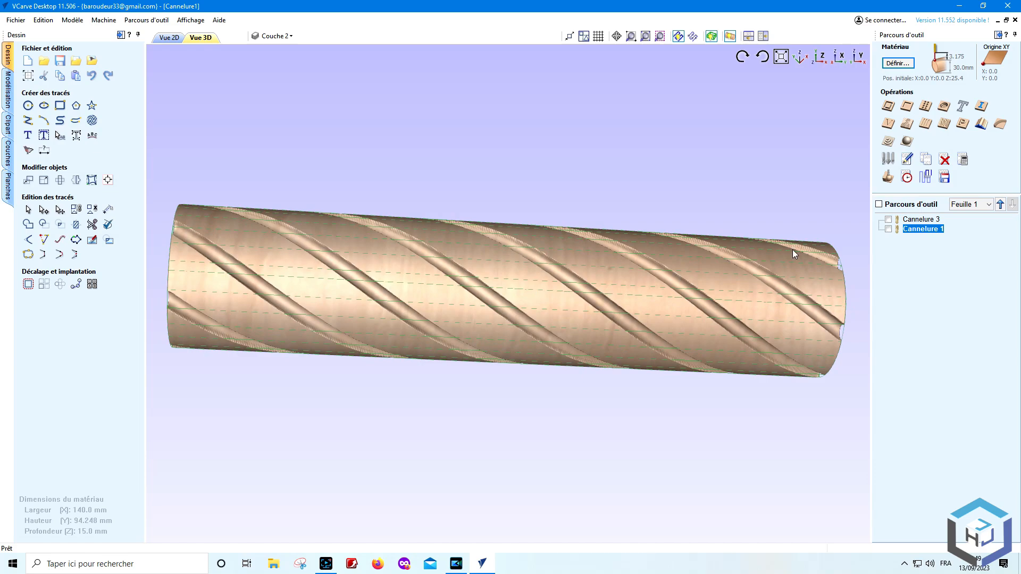
{"action": "left_click", "coordinate": [889, 229]}
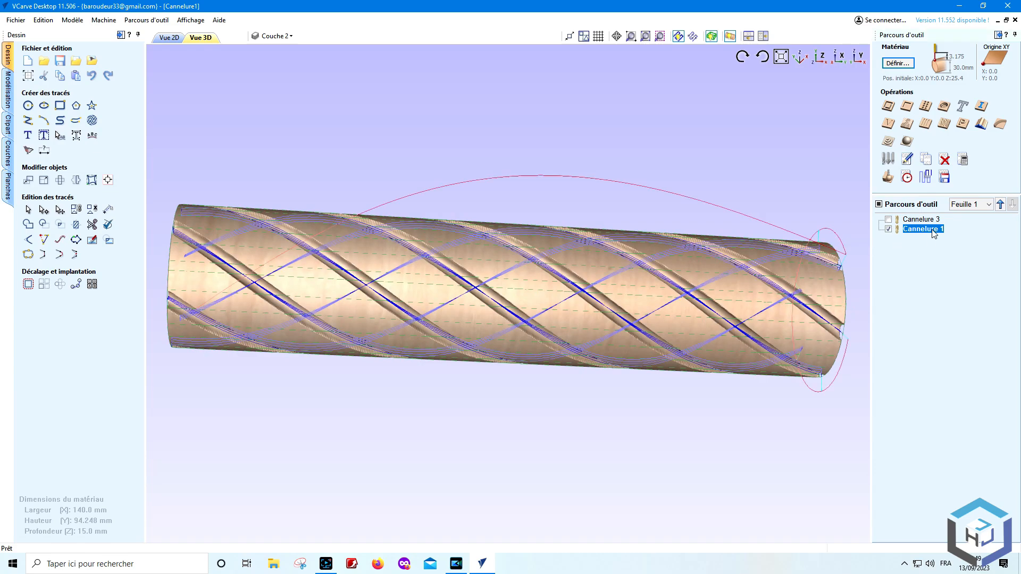
{"action": "left_click", "coordinate": [945, 183]}
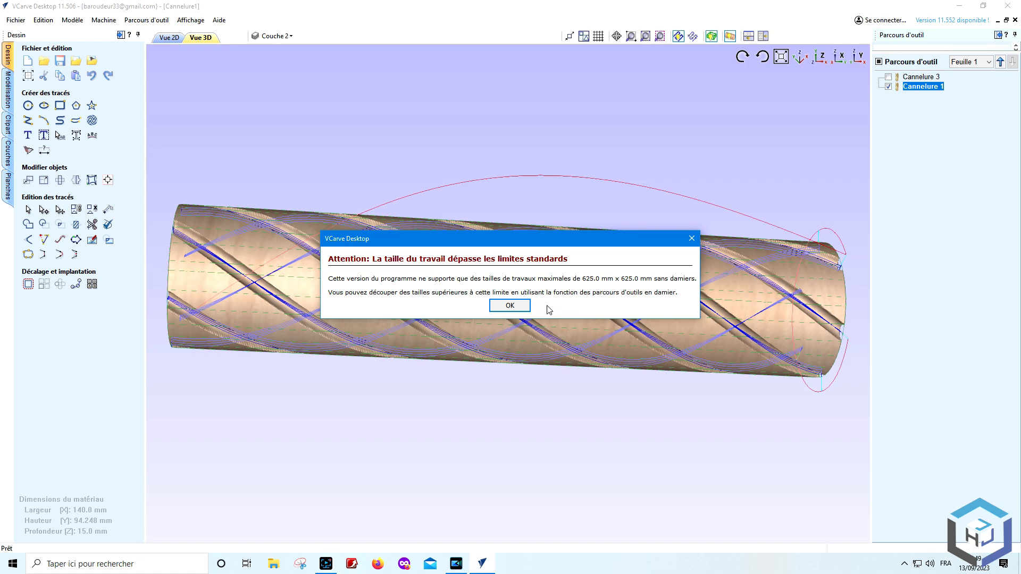
{"action": "left_click", "coordinate": [510, 306]}
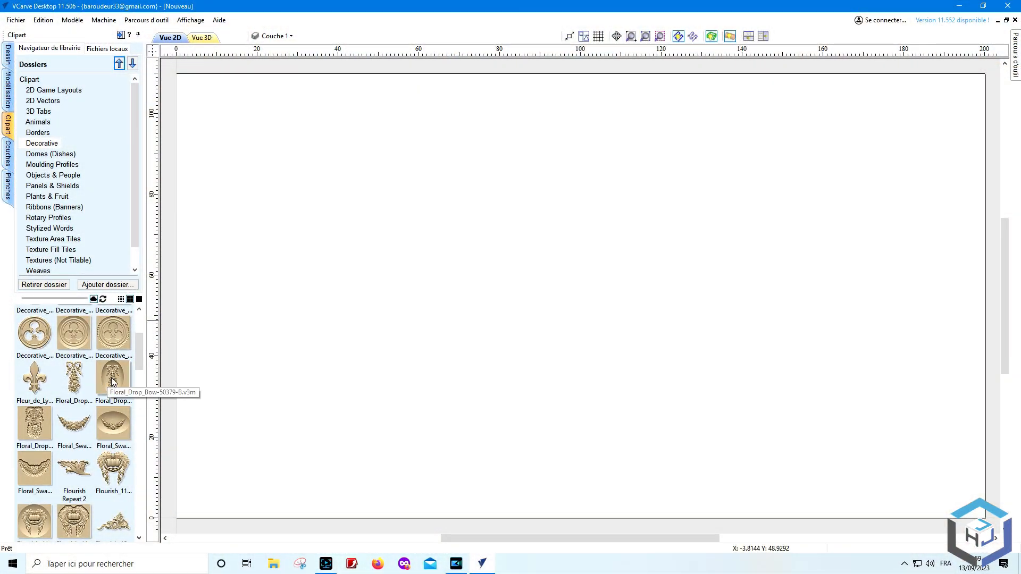
Step: Place the Floral_Drop_Bow-50379-B clipart in the left half of the material, accepting the automatic modelling-plane correction
{"action": "left_click_drag", "start_coordinate": [112, 380], "coordinate": [399, 298]}
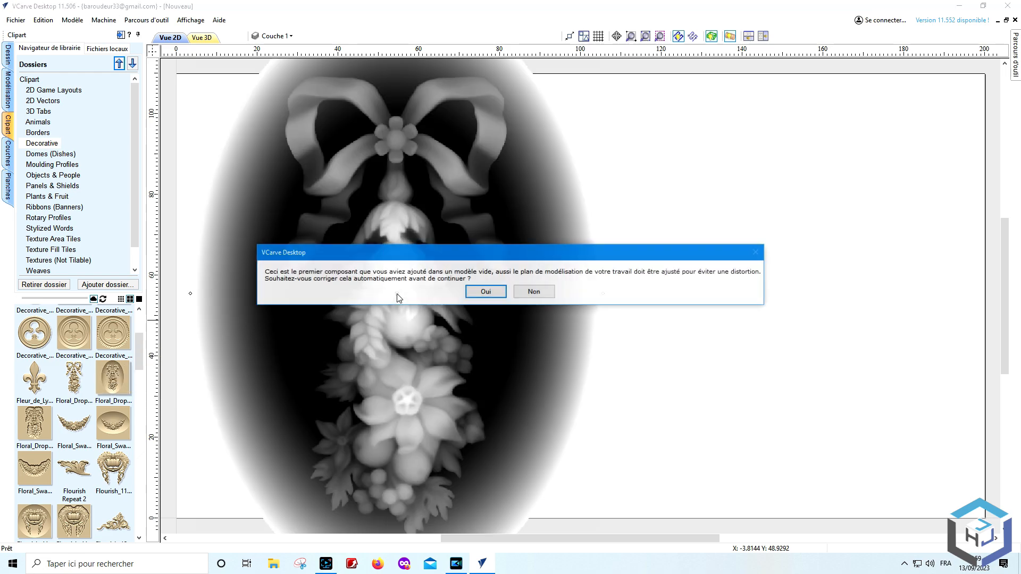
{"action": "left_click", "coordinate": [496, 293]}
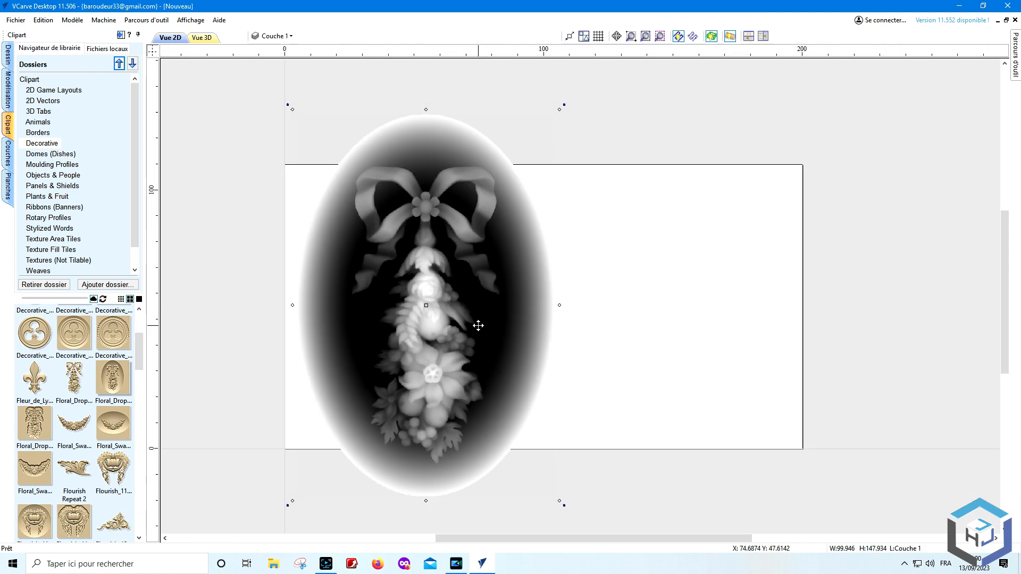
{"action": "left_click", "coordinate": [11, 60]}
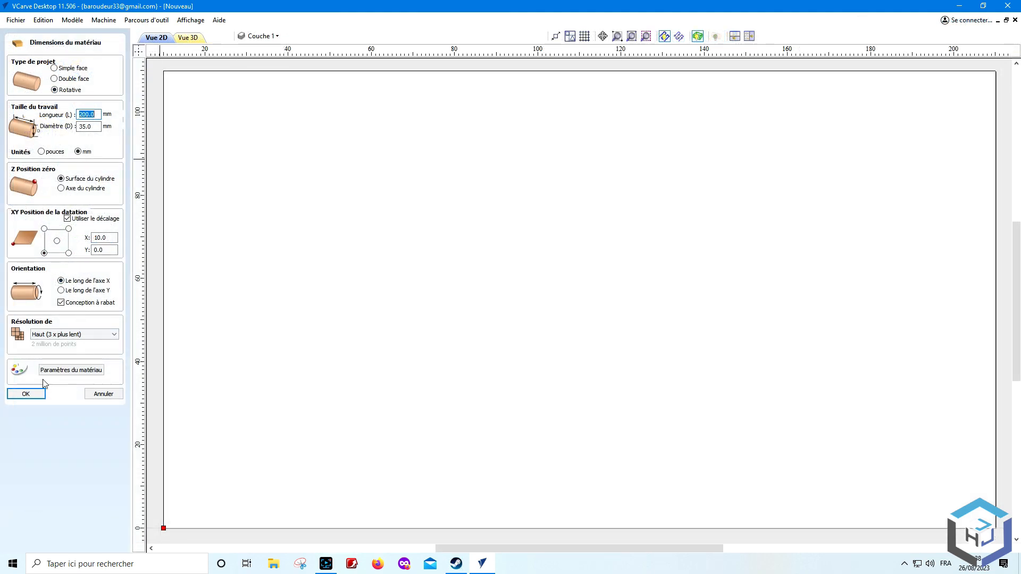
Step: Create the rotary job with a length of 200 mm, a 35 mm diameter and an XY datum offset of X 10.0, Y 0.0
{"action": "left_click", "coordinate": [31, 395]}
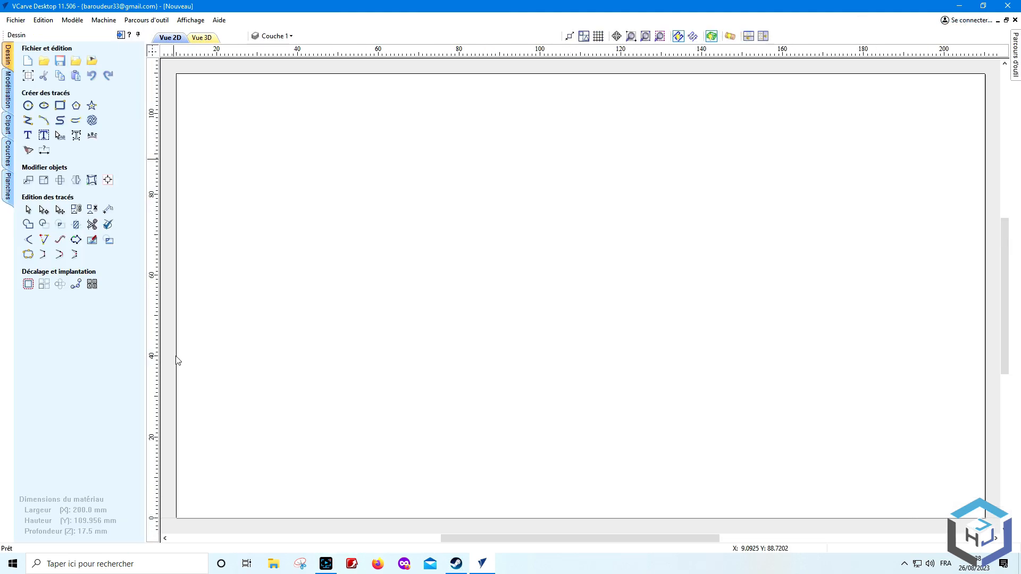
{"action": "scroll", "coordinate": [407, 317], "scroll_direction": "down", "scroll_amount": 1}
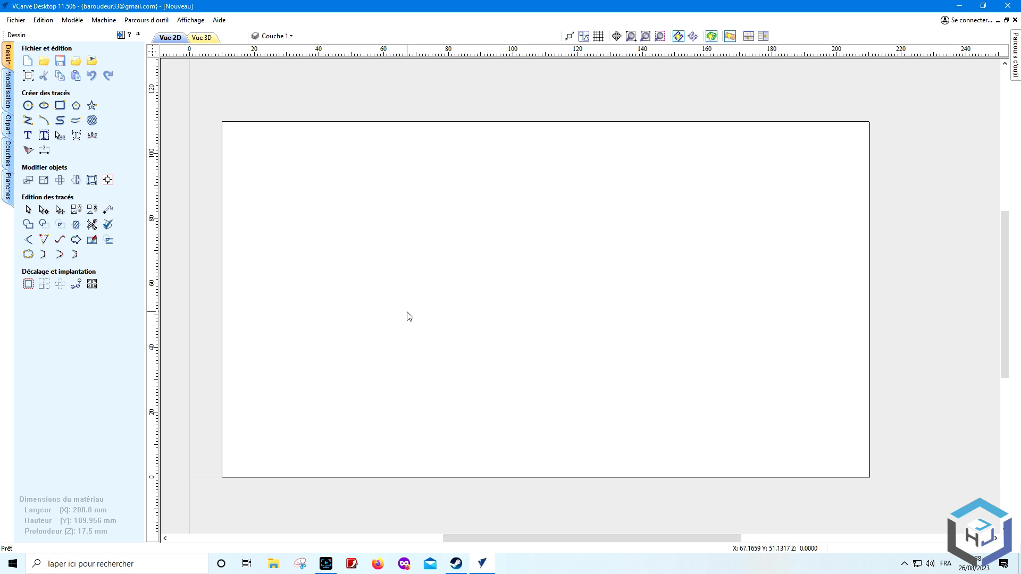
Step: Place the background-free Floral_Drop clipart with the bow from the Decorative folder in the left half of the material
{"action": "left_click", "coordinate": [8, 127]}
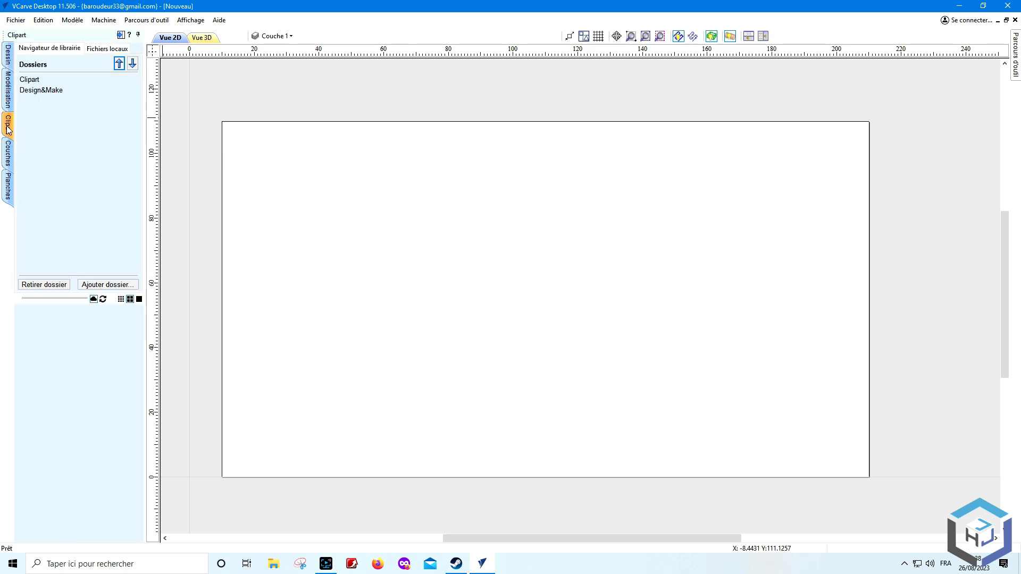
{"action": "left_click", "coordinate": [36, 80]}
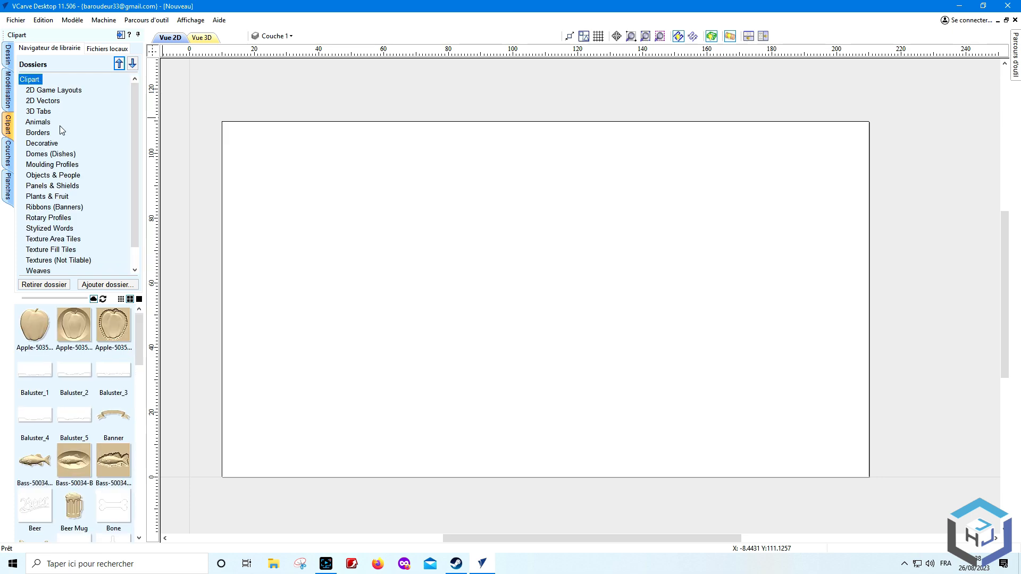
{"action": "left_click", "coordinate": [42, 143]}
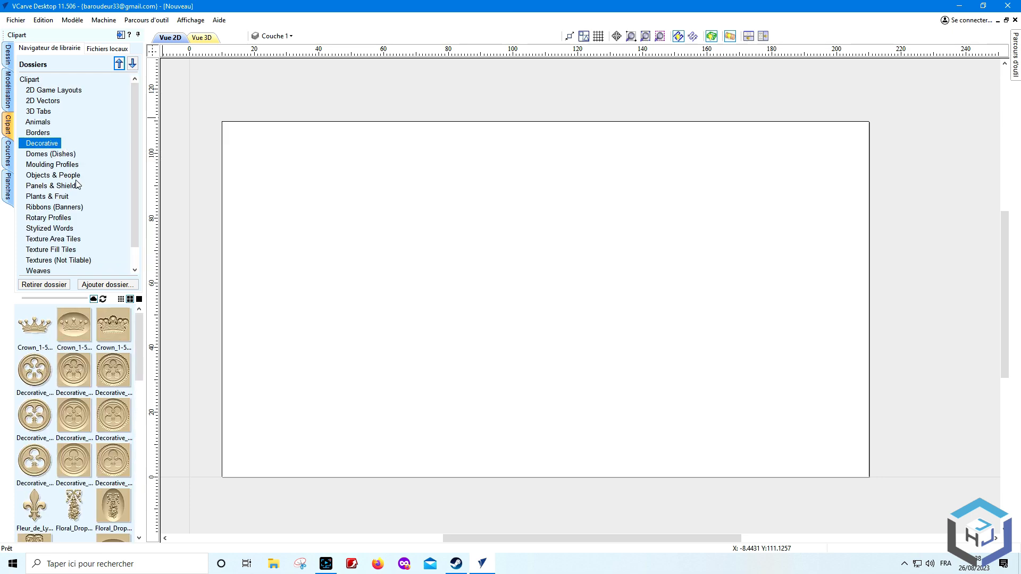
{"action": "scroll", "coordinate": [87, 400], "scroll_direction": "down", "scroll_amount": 2}
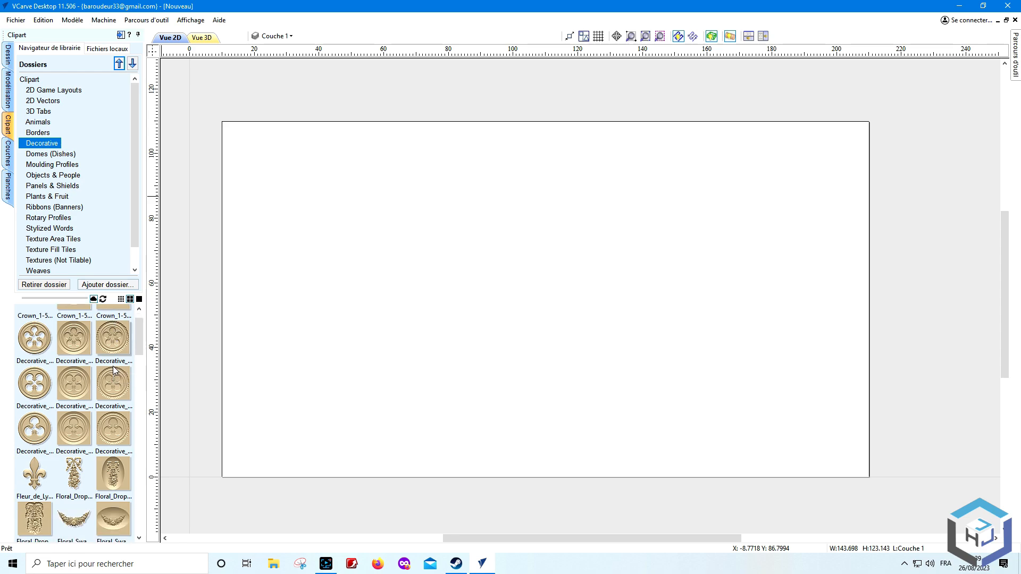
{"action": "left_click_drag", "start_coordinate": [88, 400], "coordinate": [379, 301]}
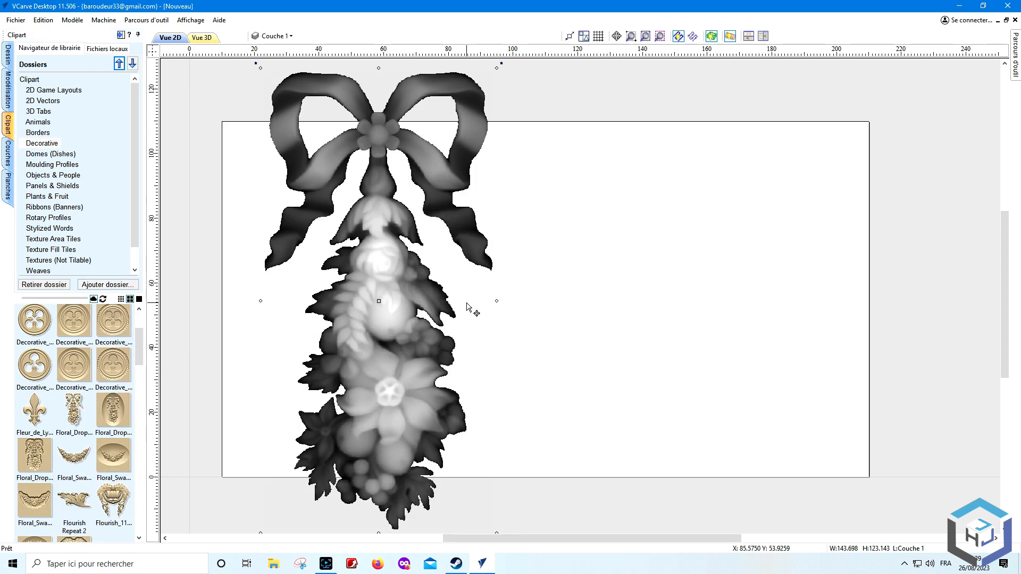
{"action": "scroll", "coordinate": [470, 339], "scroll_direction": "down", "scroll_amount": 2}
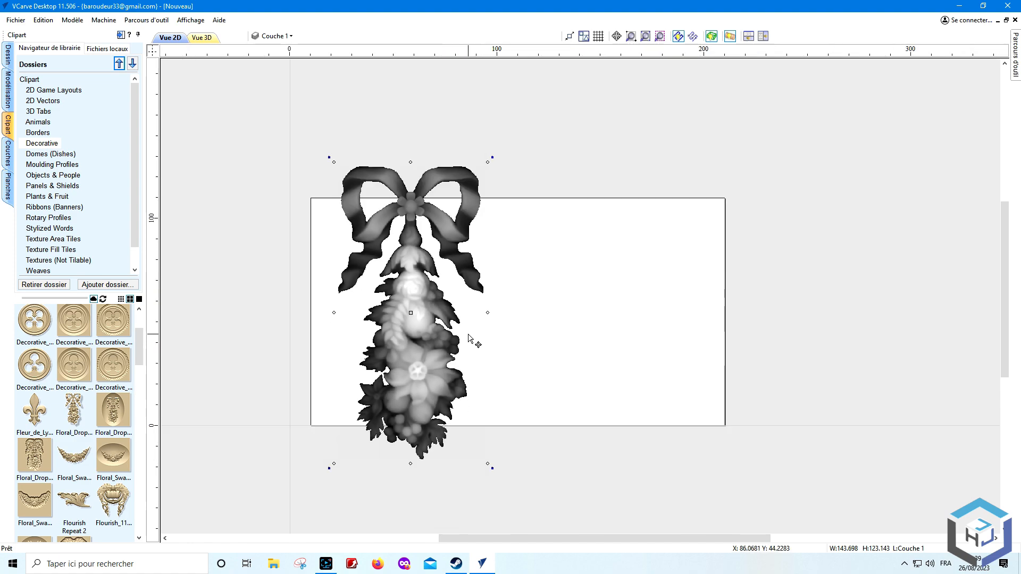
Step: Rotate the floral drop clipart by a relative angle of 90 degrees about its centre
{"action": "left_click", "coordinate": [416, 312]}
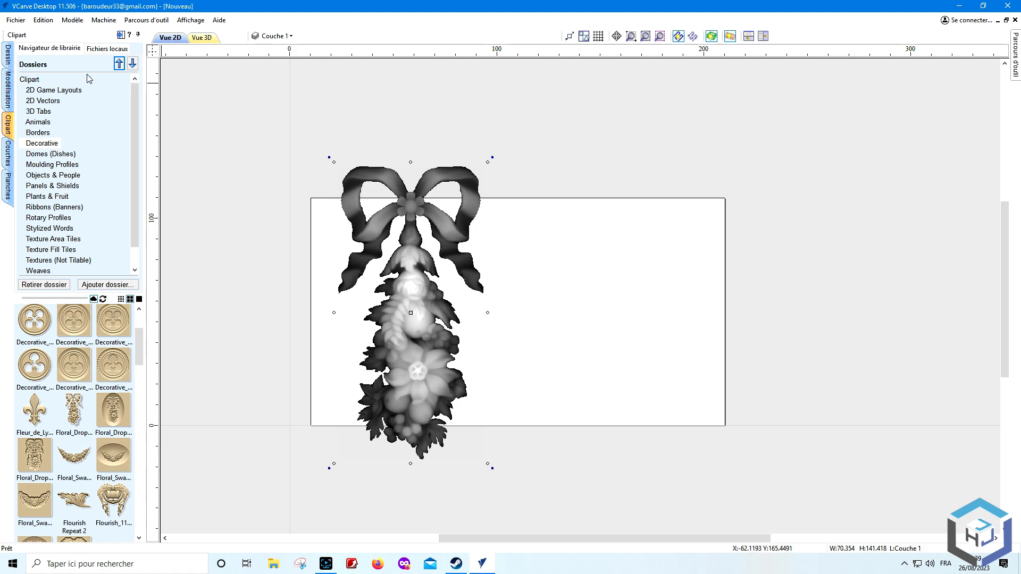
{"action": "left_click", "coordinate": [8, 56]}
{"action": "left_click", "coordinate": [59, 181]}
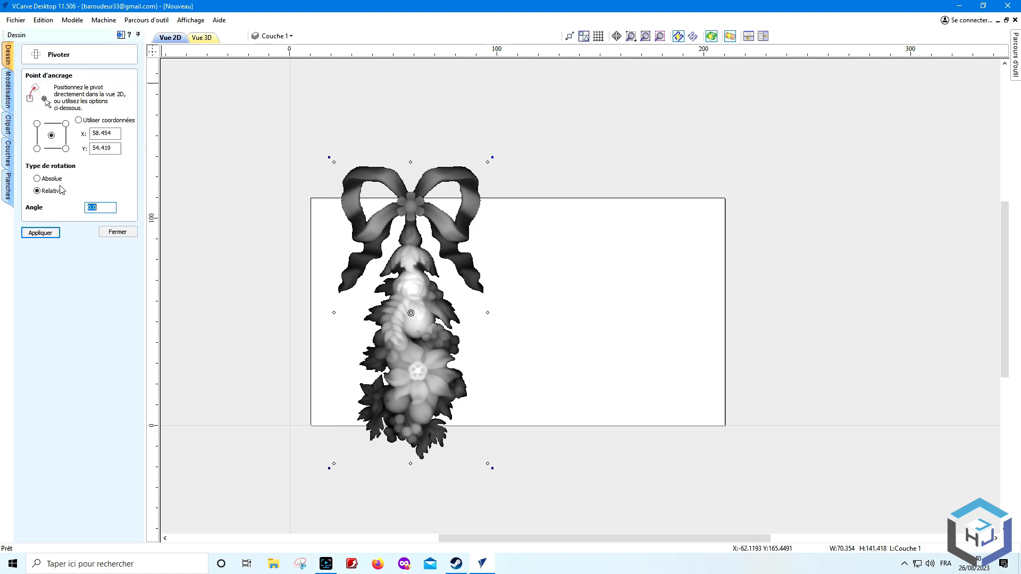
{"action": "type", "text": "90"}
{"action": "key", "text": "Return"}
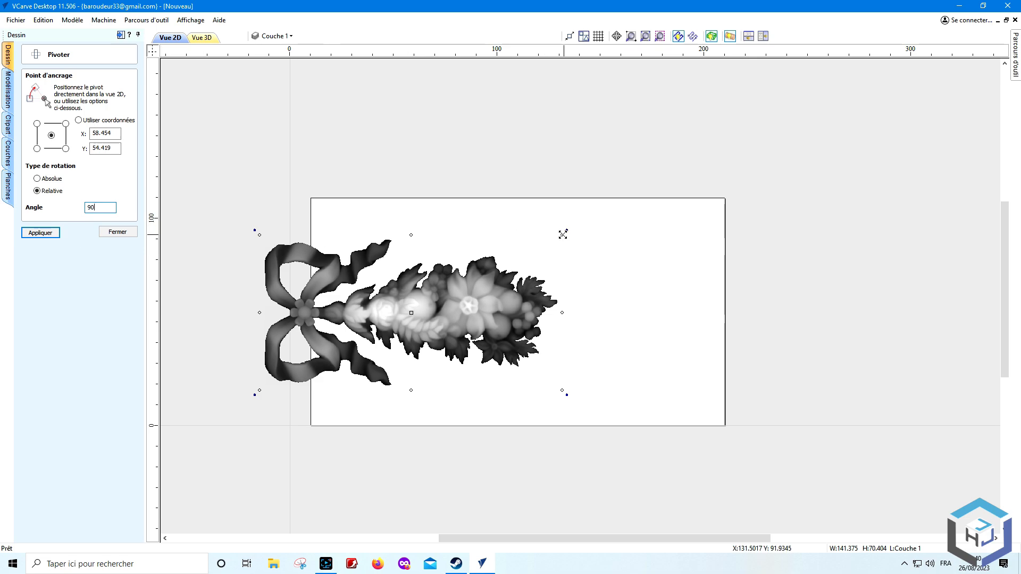
Step: Shrink the rotated clipart to about 73 × 37 mm and move it inside the material, centred near X 75, Y 56
{"action": "left_click_drag", "start_coordinate": [560, 236], "coordinate": [425, 301]}
{"action": "left_click_drag", "start_coordinate": [345, 348], "coordinate": [439, 307]}
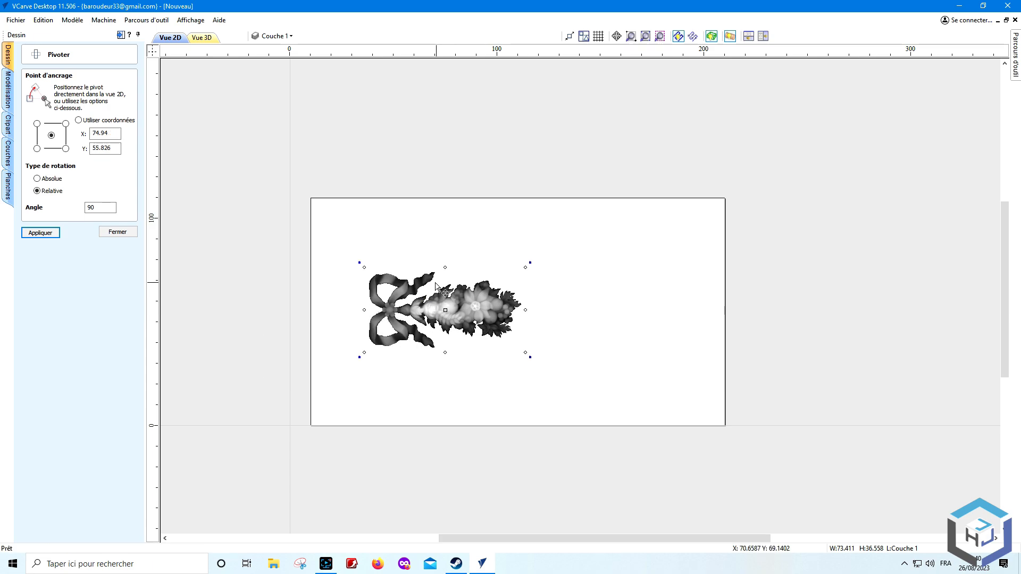
{"action": "scroll", "coordinate": [479, 354], "scroll_direction": "up", "scroll_amount": 3}
{"action": "scroll", "coordinate": [663, 355], "scroll_direction": "down", "scroll_amount": 1}
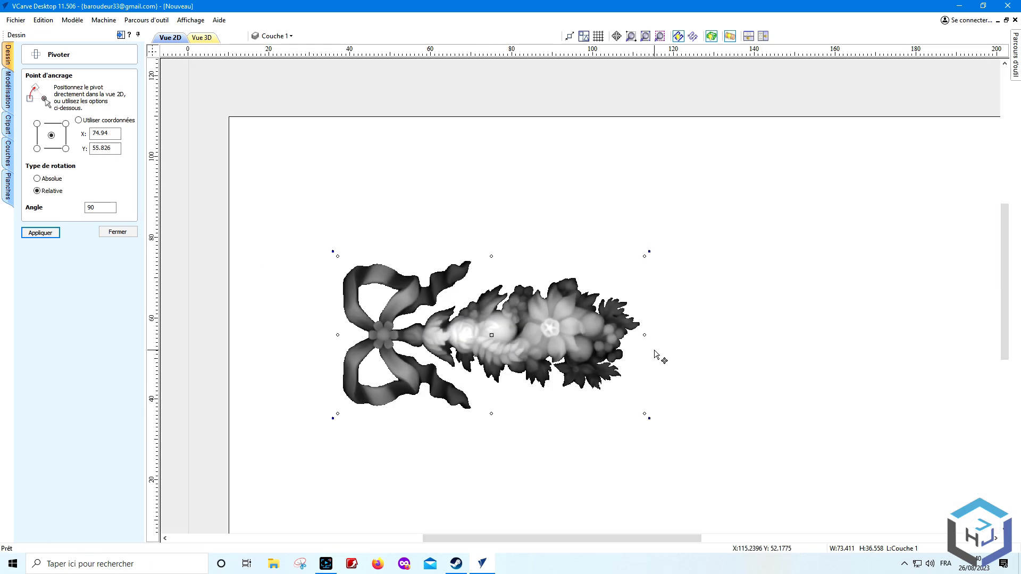
{"action": "left_click", "coordinate": [109, 236]}
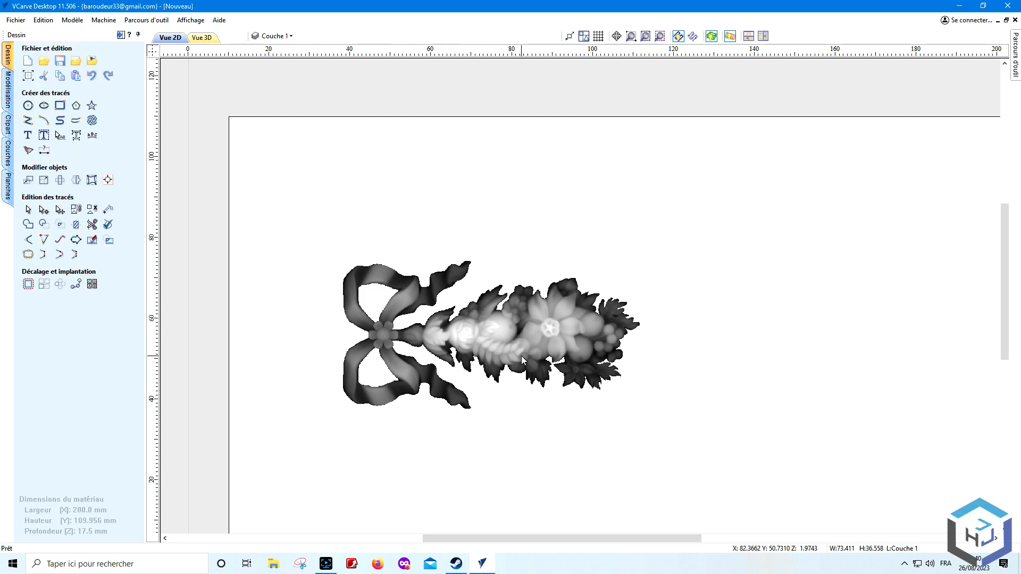
{"action": "scroll", "coordinate": [641, 372], "scroll_direction": "down", "scroll_amount": 1}
{"action": "middle_click_drag", "start_coordinate": [647, 380], "coordinate": [527, 349]}
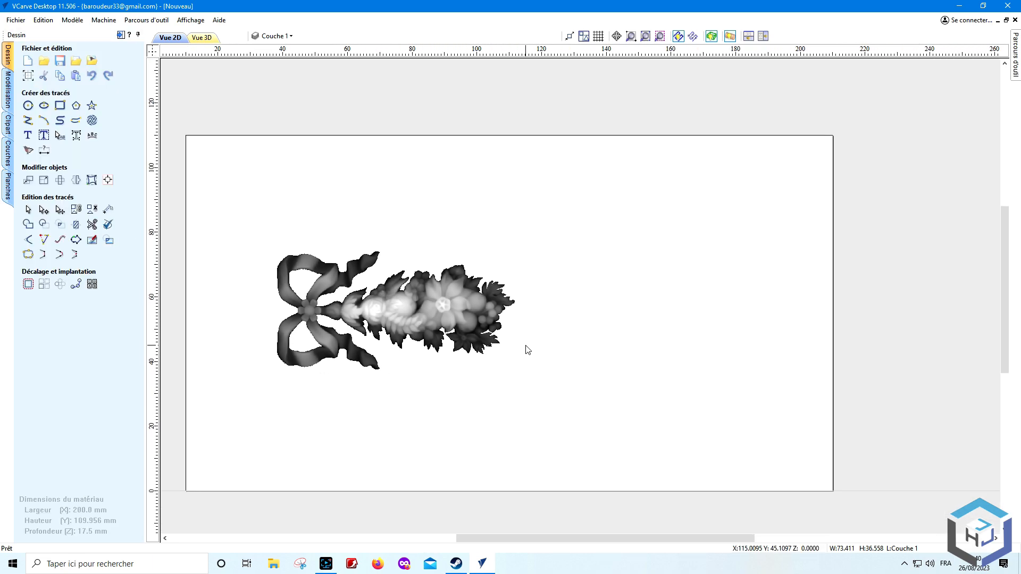
Step: Start a 3D roughing toolpath, set the model height to 4 mm and accept the material setup
{"action": "mouse_move", "coordinate": [1017, 67]}
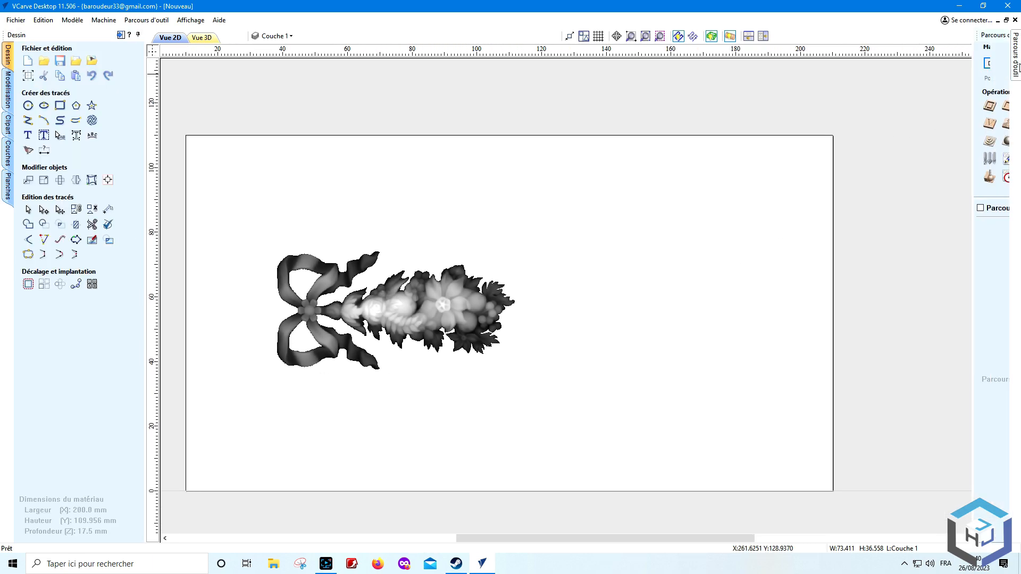
{"action": "left_click", "coordinate": [1015, 34]}
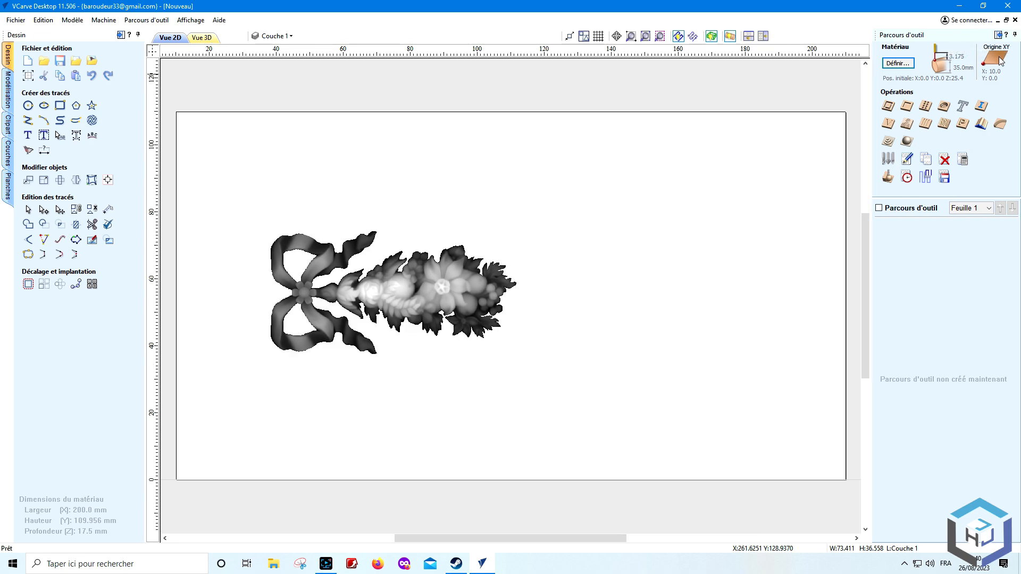
{"action": "left_click", "coordinate": [888, 141]}
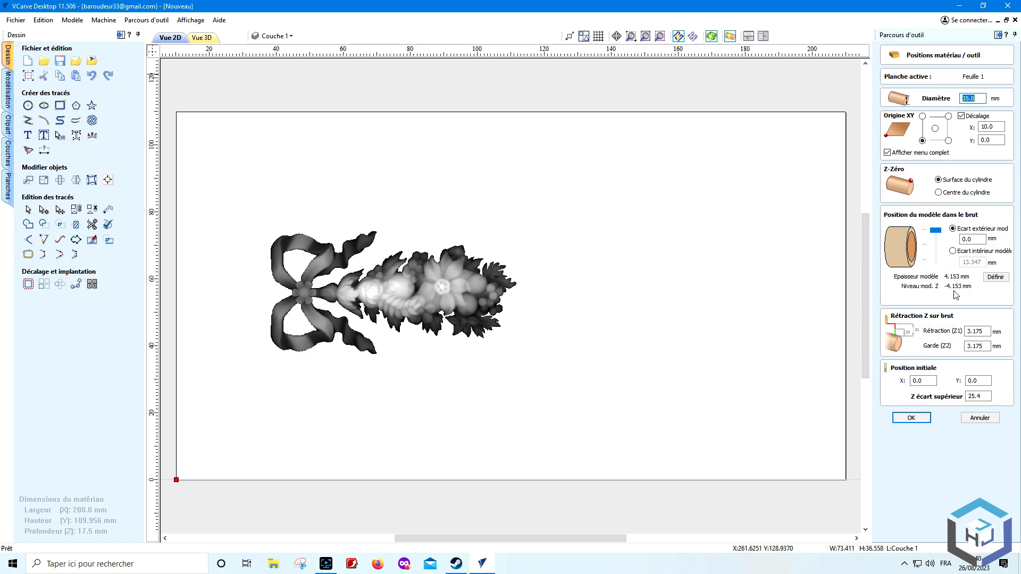
{"action": "left_click", "coordinate": [992, 278]}
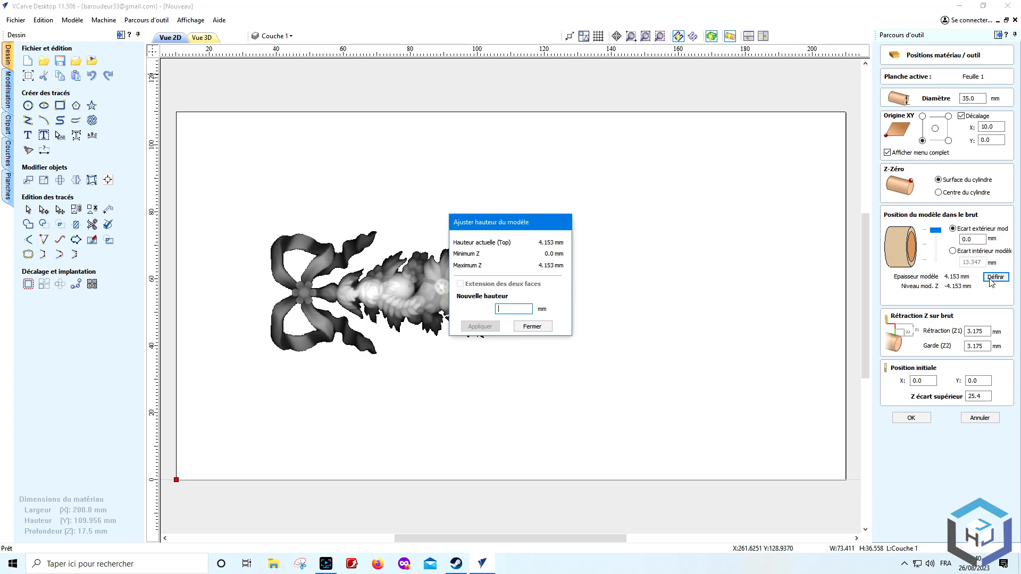
{"action": "type", "text": "4"}
{"action": "key", "text": "Return"}
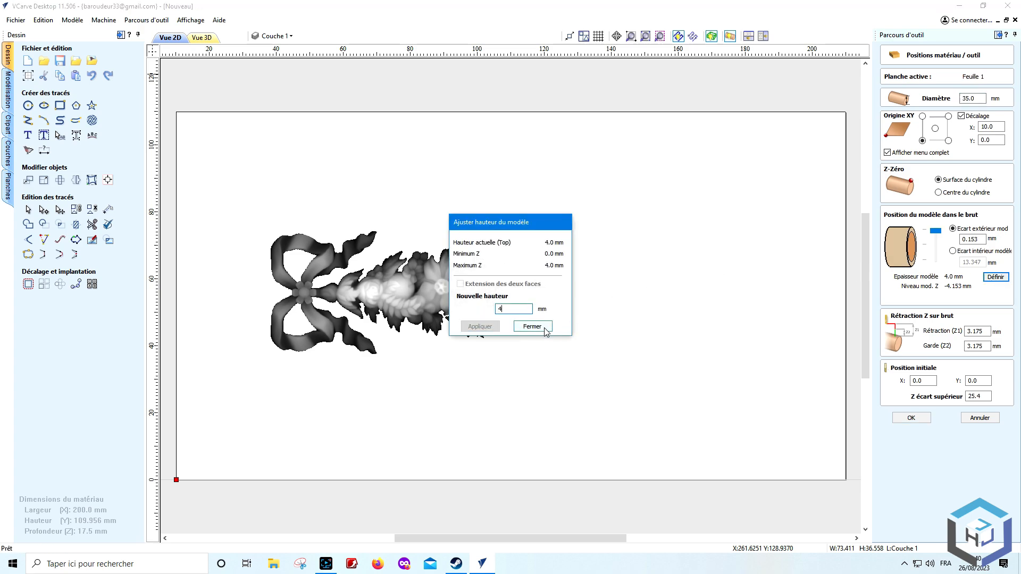
{"action": "left_click", "coordinate": [534, 326]}
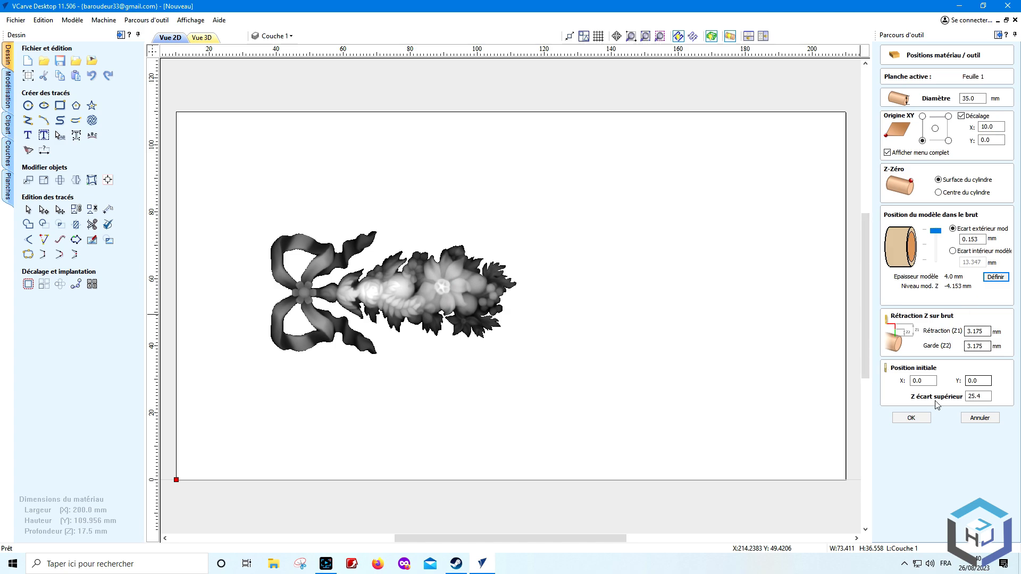
{"action": "left_click", "coordinate": [911, 418]}
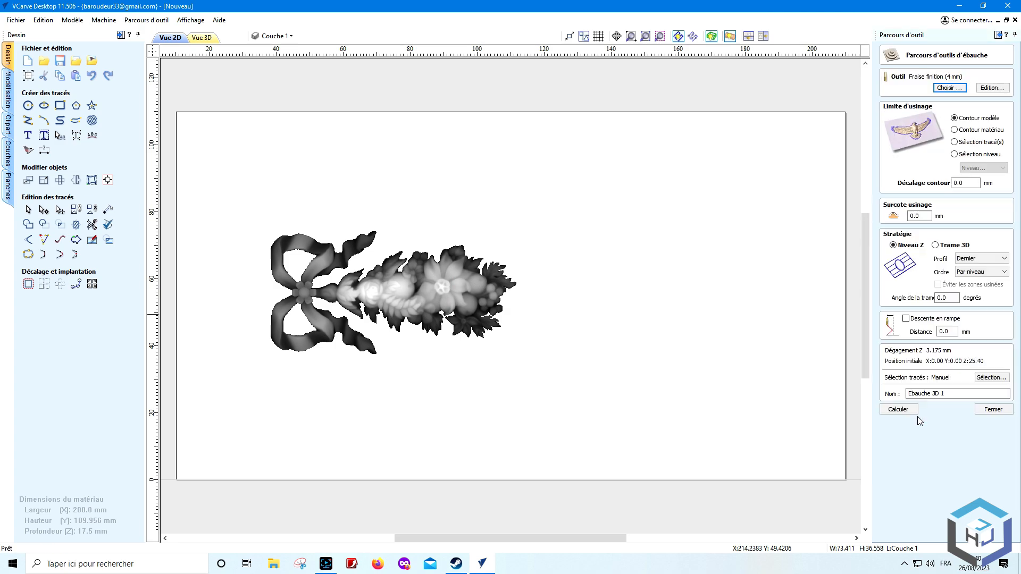
Step: Choose the Fraise finition (4 mm) tool and calculate the Ebauche 3D 1 roughing toolpath within the model boundary
{"action": "left_click", "coordinate": [946, 88]}
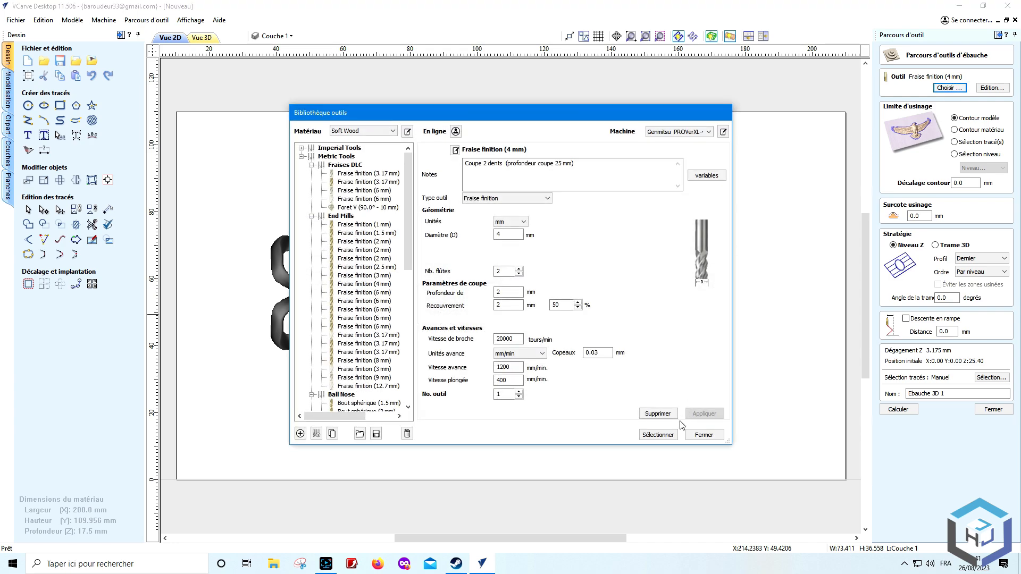
{"action": "left_click", "coordinate": [658, 435]}
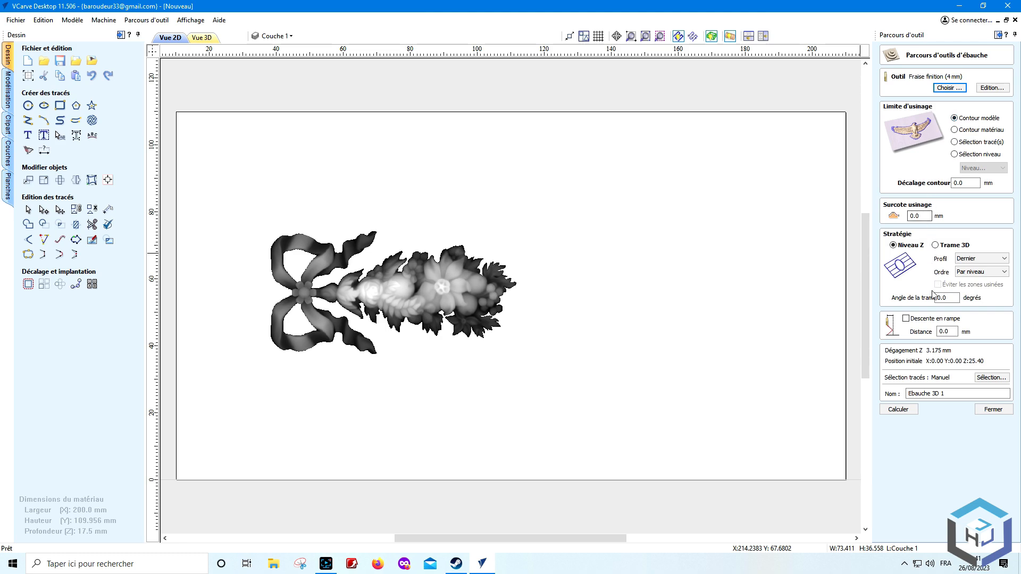
{"action": "left_click", "coordinate": [899, 409]}
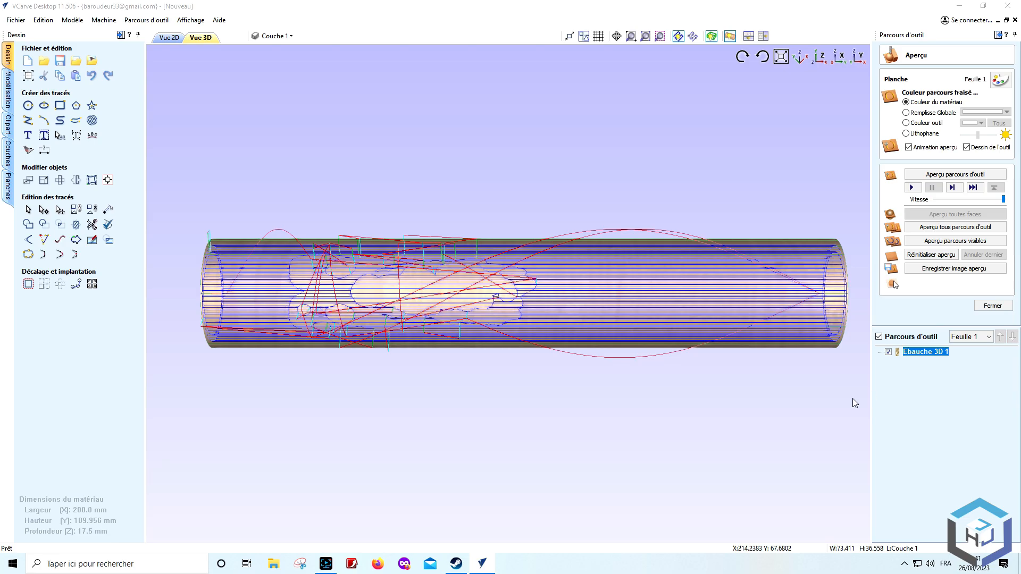
Step: Simulate the Ebauche 3D 1 toolpath on the cylinder and inspect the roughed model from several angles
{"action": "left_click_drag", "start_coordinate": [557, 401], "coordinate": [492, 338]}
{"action": "left_click", "coordinate": [936, 175]}
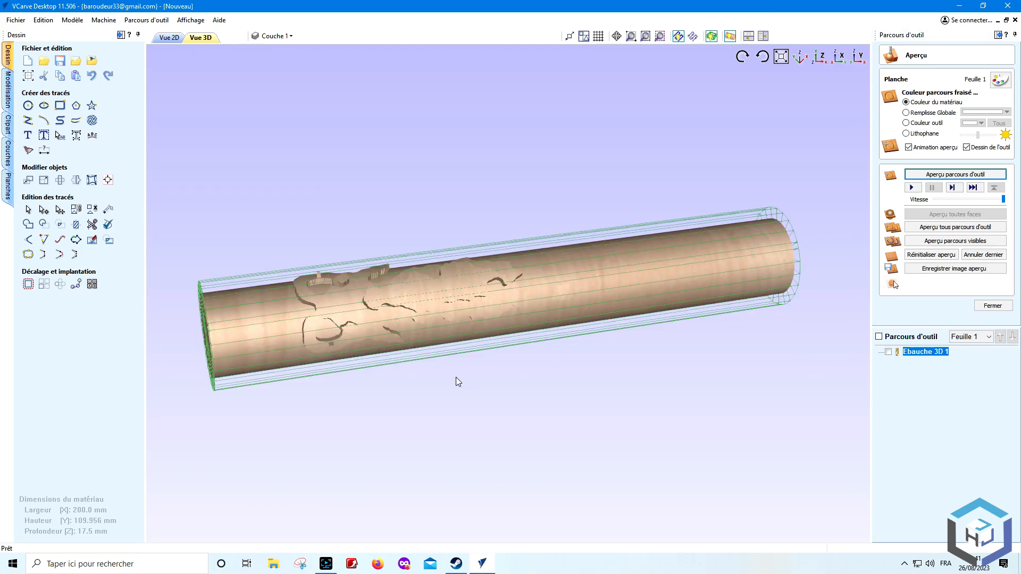
{"action": "left_click_drag", "start_coordinate": [457, 378], "coordinate": [398, 248]}
Step: Draw a square-cornered rectangle about 85 mm wide around the clipart, spanning the full material height
{"action": "left_click", "coordinate": [169, 37]}
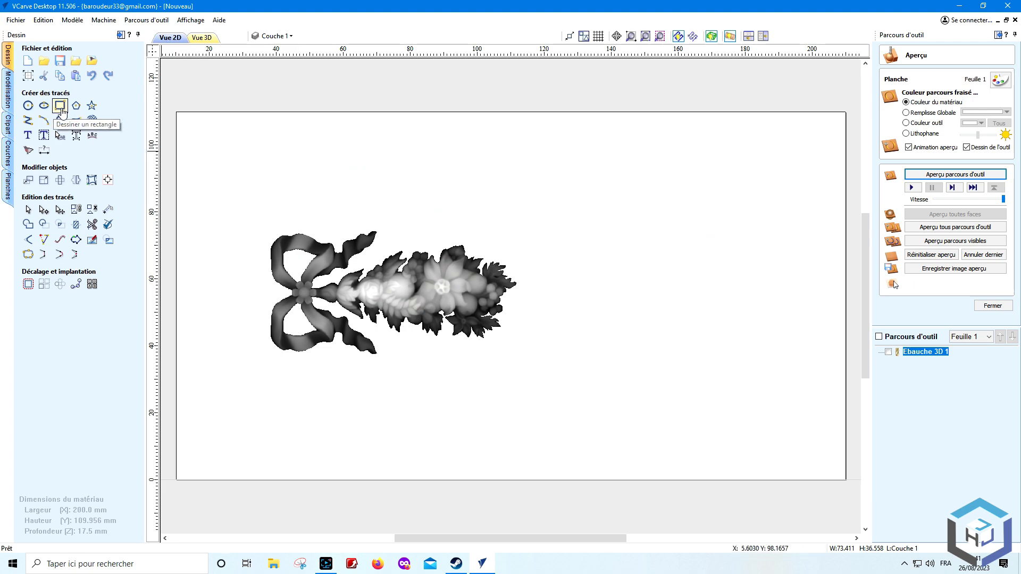
{"action": "left_click", "coordinate": [55, 109]}
{"action": "left_click_drag", "start_coordinate": [303, 305], "coordinate": [533, 479]}
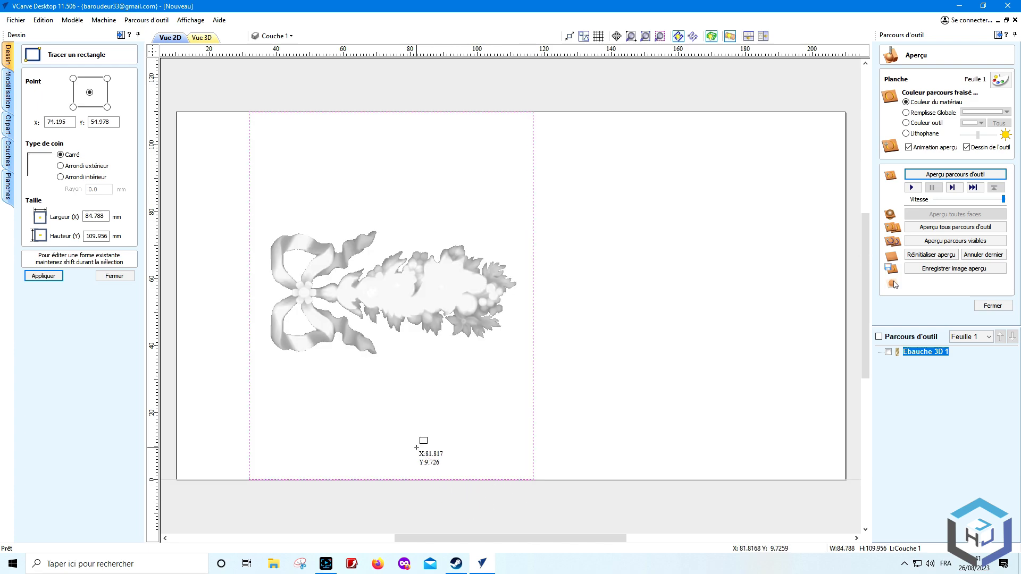
{"action": "left_click", "coordinate": [114, 276]}
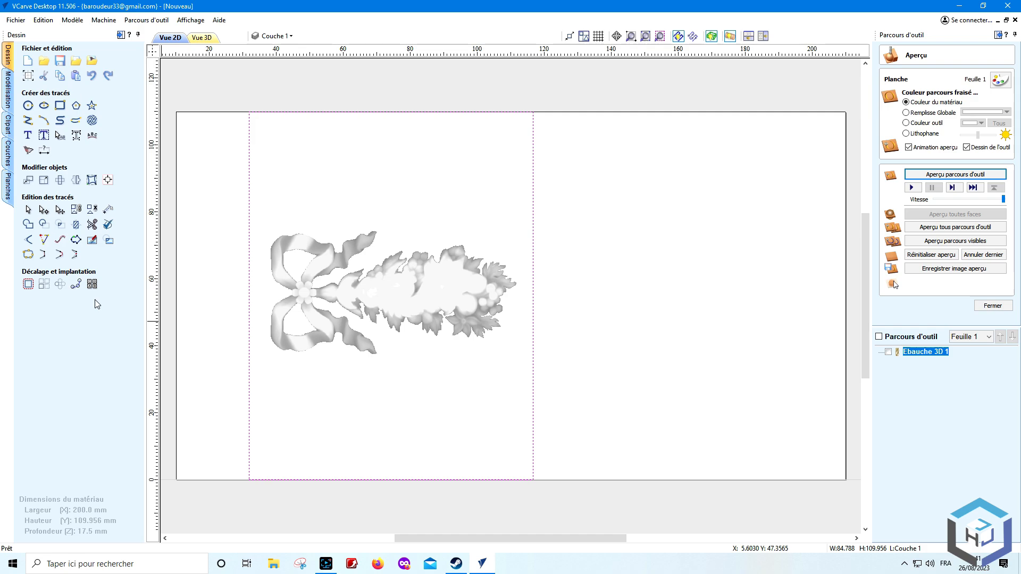
Step: Recalculate Ebauche 3D 1 with the rectangle as the selected-vector machining limit, and simulate it on the cylinder
{"action": "double_click", "coordinate": [922, 352]}
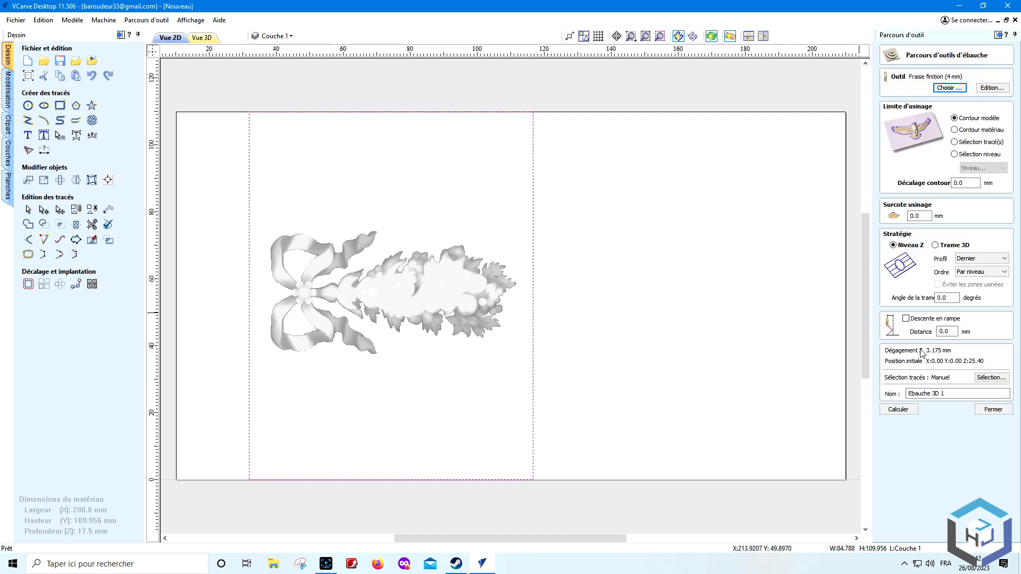
{"action": "left_click", "coordinate": [955, 142]}
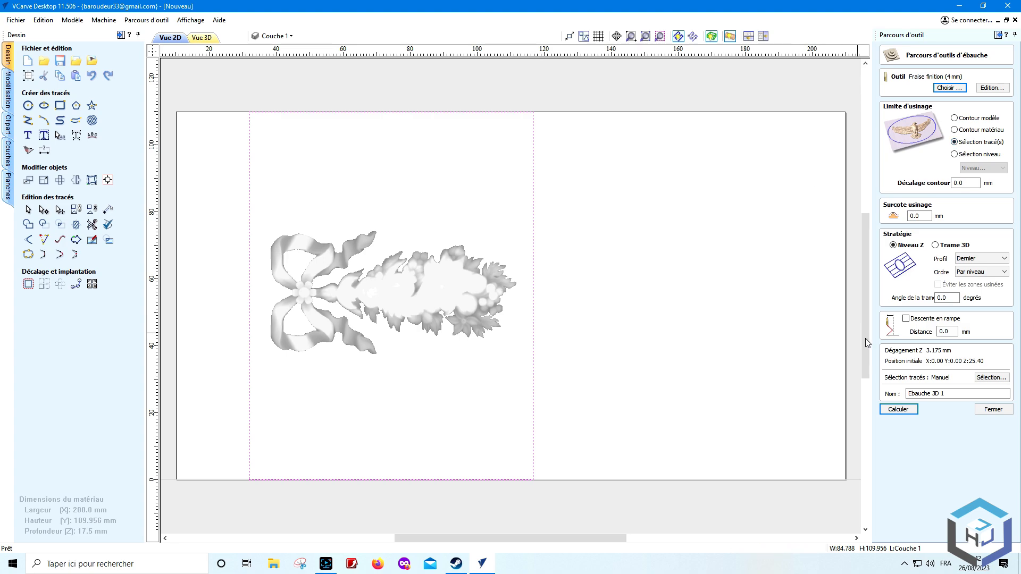
{"action": "left_click", "coordinate": [899, 410]}
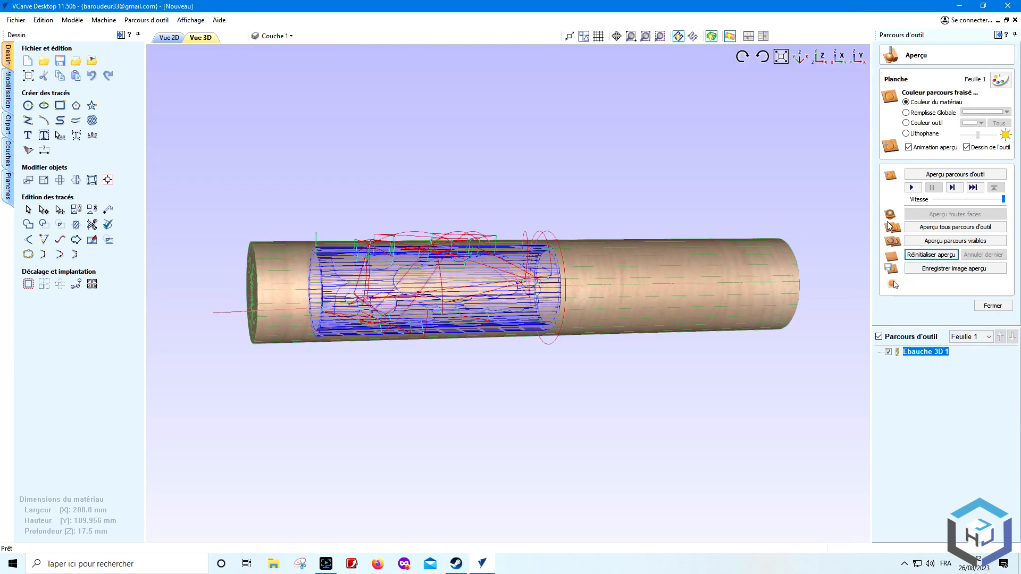
{"action": "left_click", "coordinate": [940, 175]}
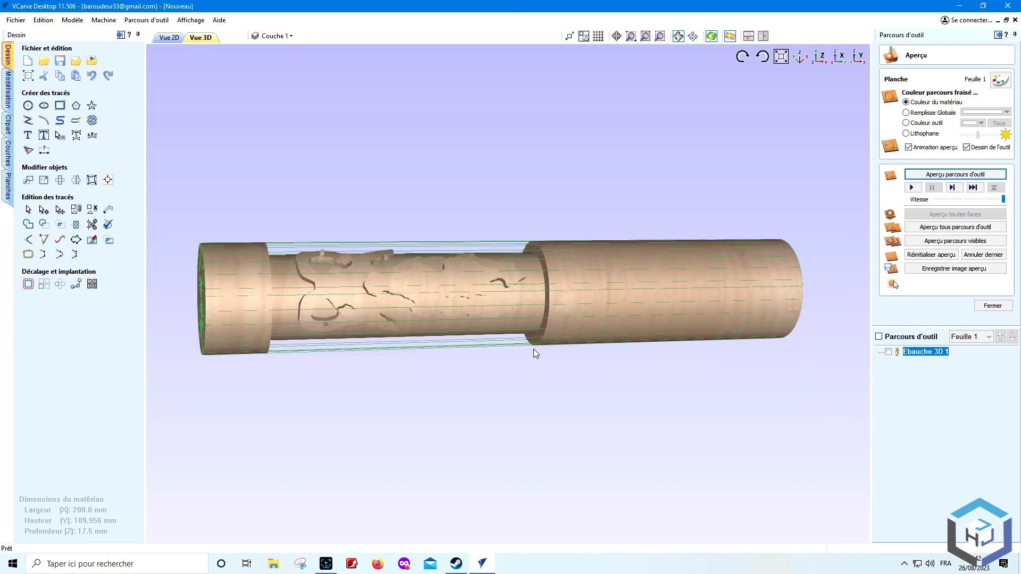
{"action": "left_click_drag", "start_coordinate": [471, 381], "coordinate": [430, 360]}
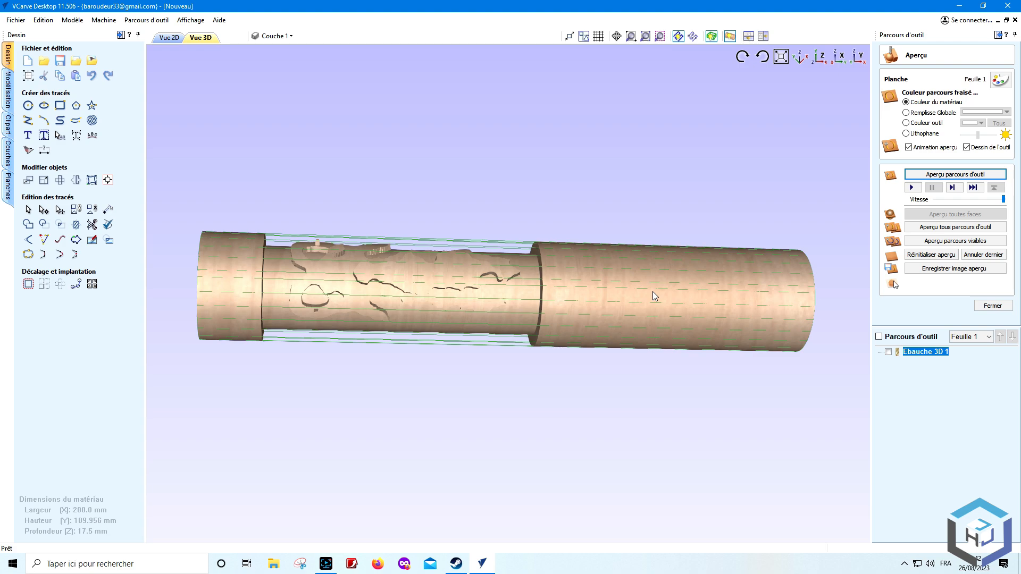
Step: Calculate the Finition 3D 1 toolpath with the Bout sphérique (1.5 mm) tool inside the selected rectangle, and simulate it on the cylinder
{"action": "left_click", "coordinate": [173, 39]}
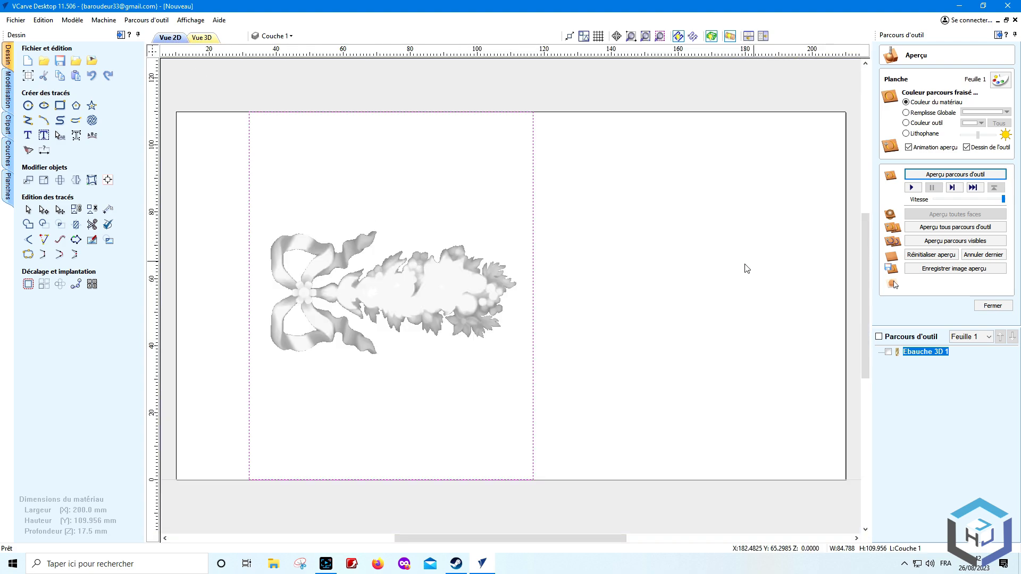
{"action": "left_click", "coordinate": [990, 305]}
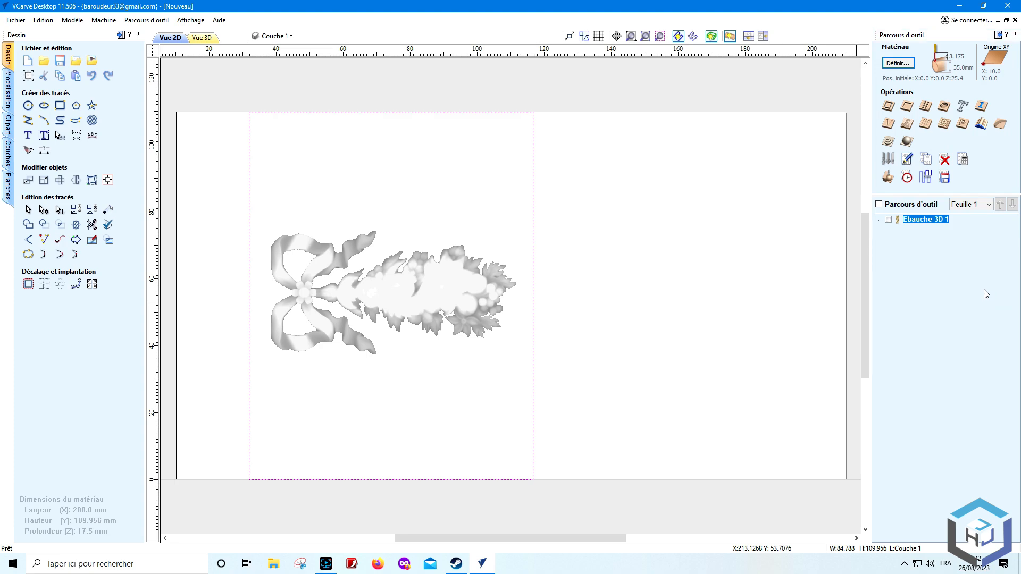
{"action": "left_click", "coordinate": [908, 141]}
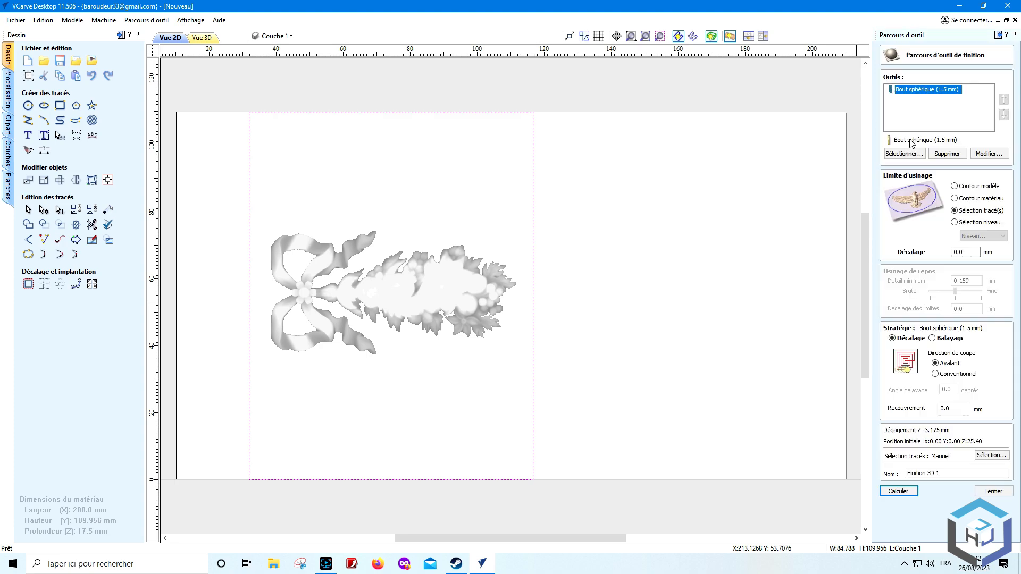
{"action": "left_click", "coordinate": [911, 154]}
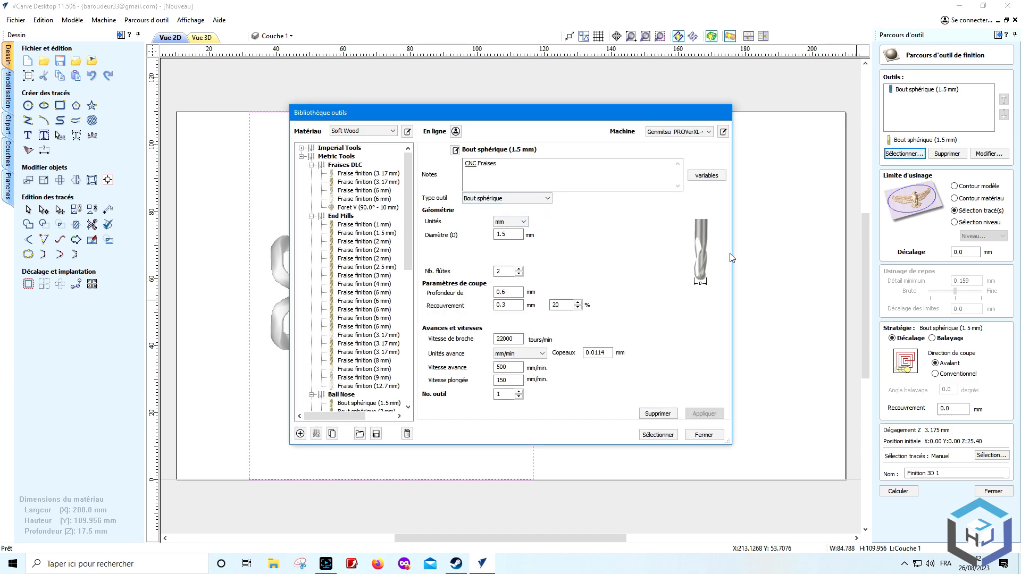
{"action": "left_click", "coordinate": [701, 435]}
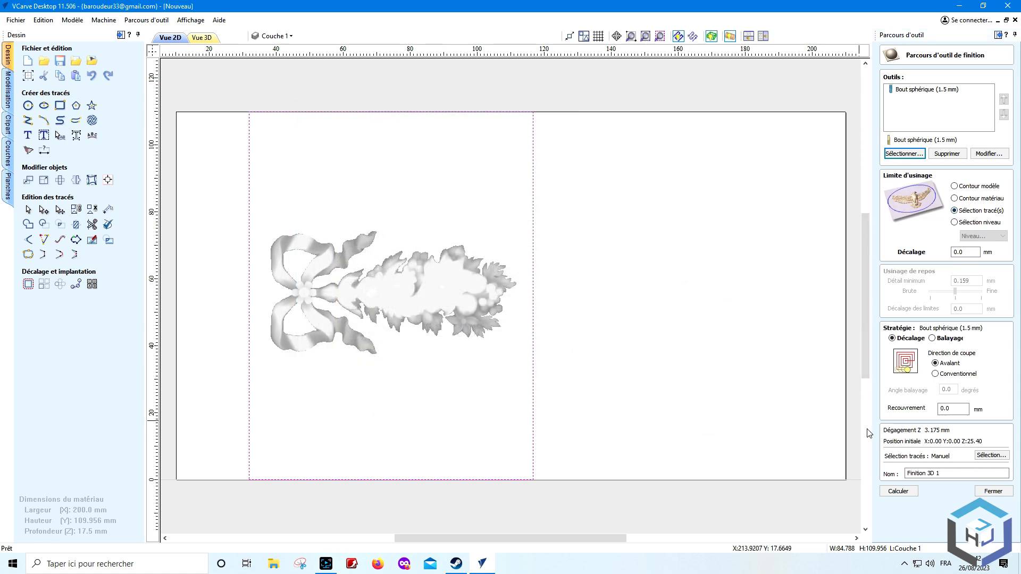
{"action": "left_click", "coordinate": [898, 491]}
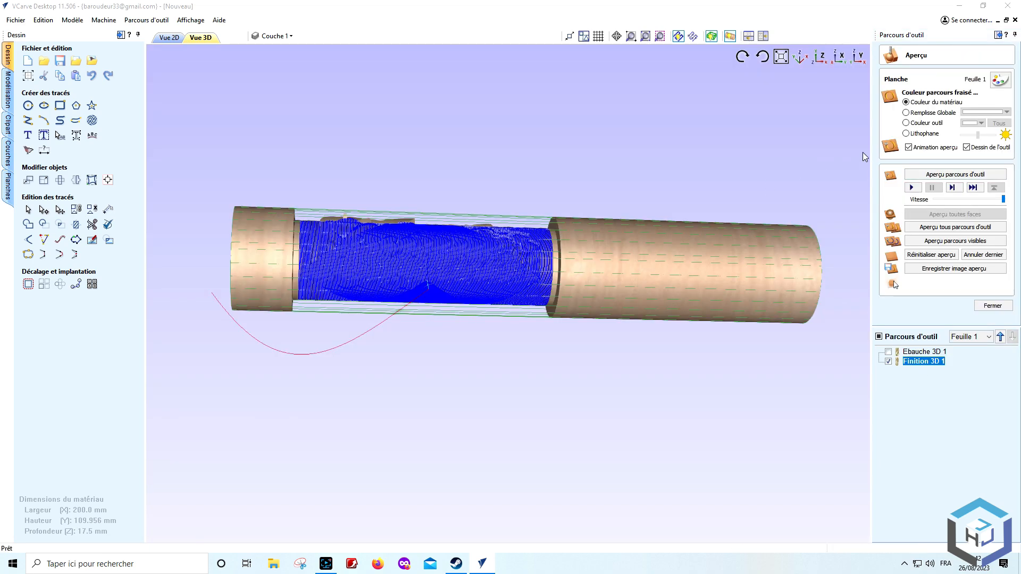
{"action": "left_click", "coordinate": [932, 173]}
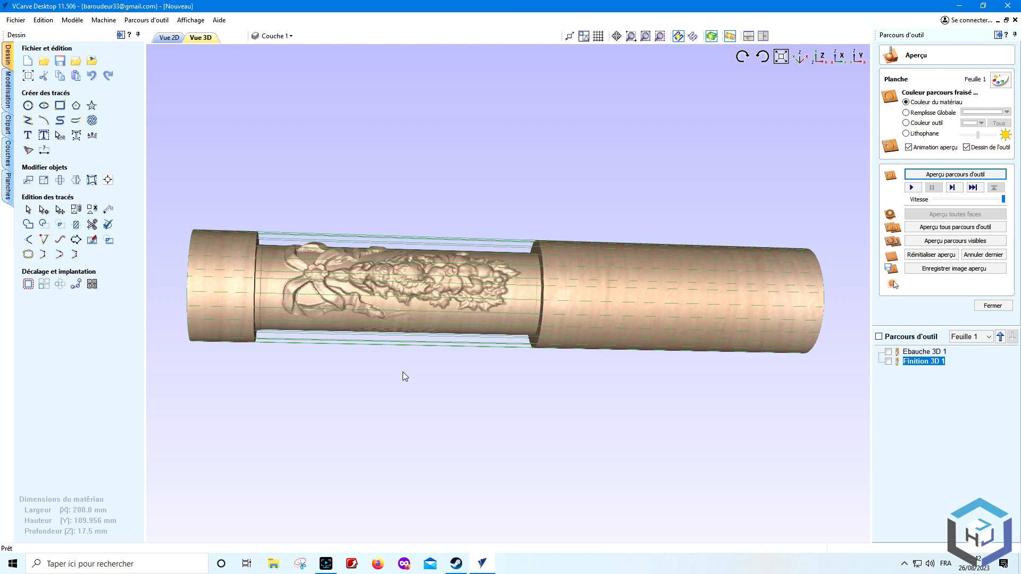
{"action": "left_click_drag", "start_coordinate": [403, 371], "coordinate": [519, 218]}
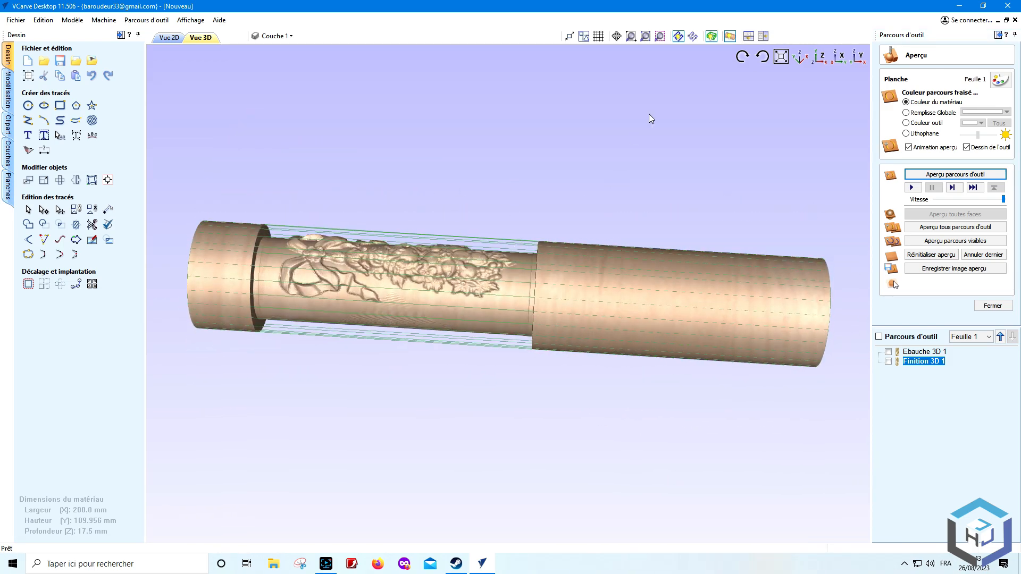
Step: Compare the flat and wrapped displays of the simulated part, and hide the material block outline
{"action": "left_click", "coordinate": [713, 36]}
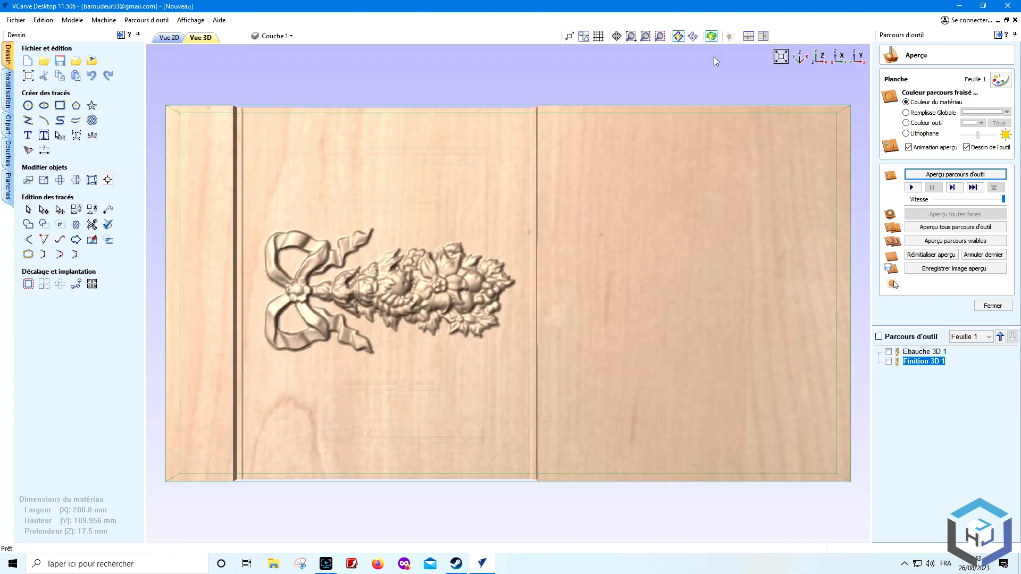
{"action": "left_click", "coordinate": [713, 37]}
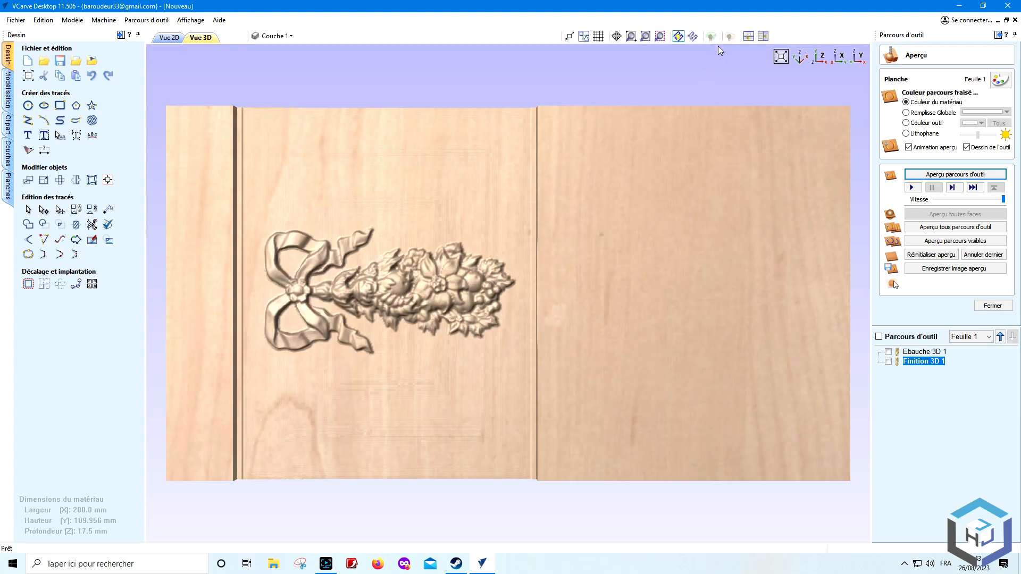
{"action": "left_click", "coordinate": [730, 37]}
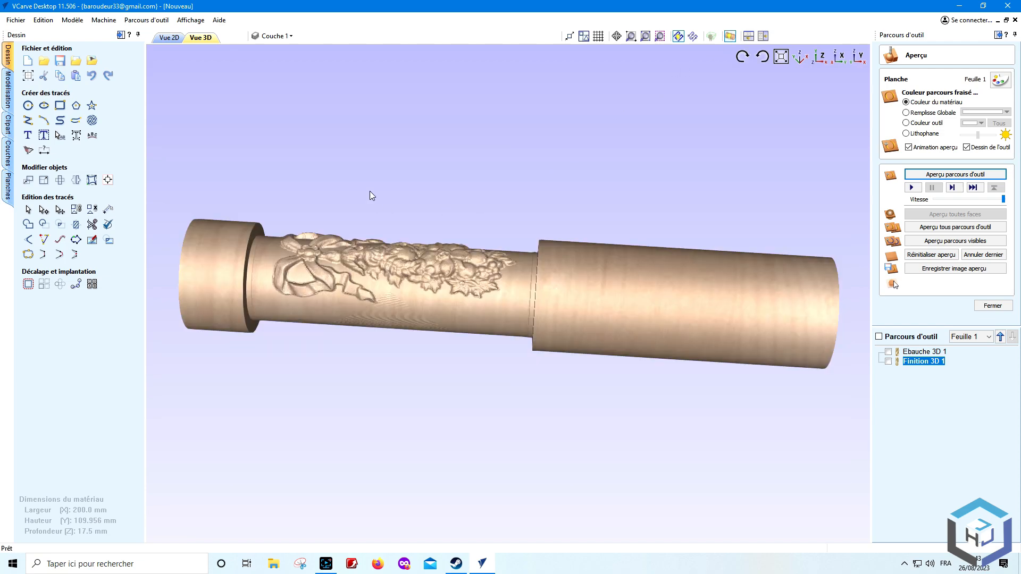
{"action": "left_click", "coordinate": [729, 36]}
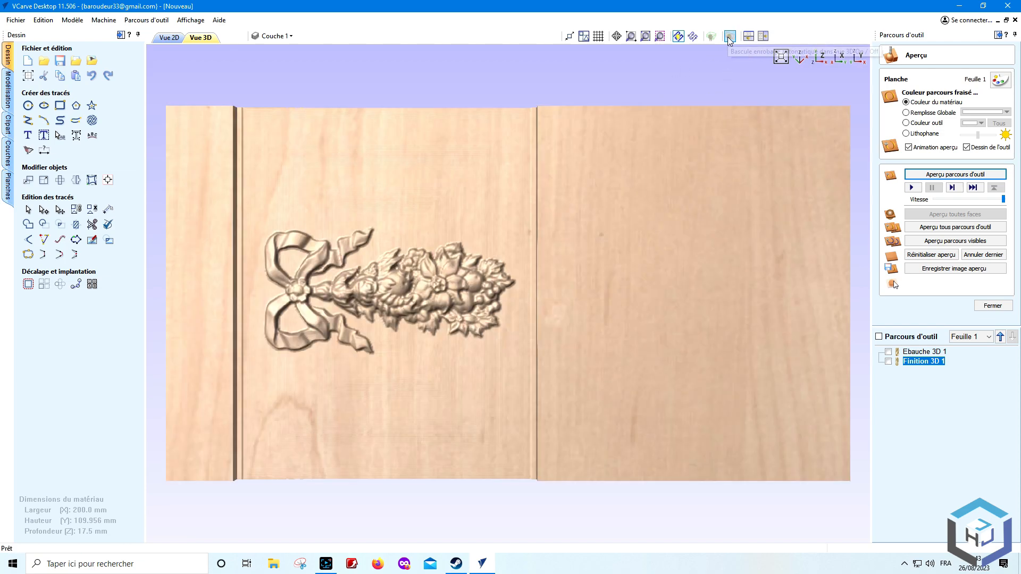
{"action": "left_click", "coordinate": [730, 36]}
{"action": "left_click", "coordinate": [712, 37]}
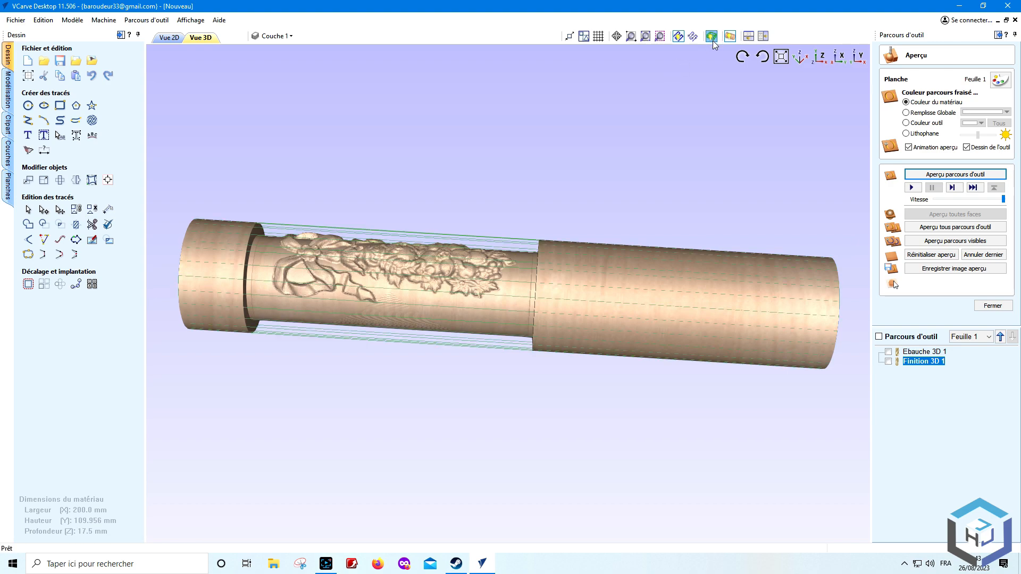
{"action": "left_click", "coordinate": [712, 37]}
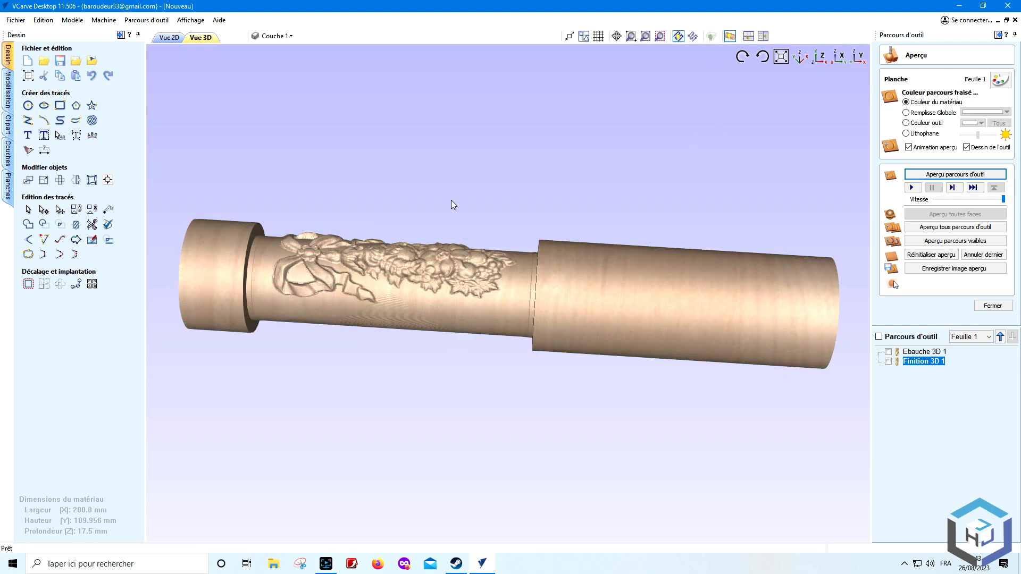
Step: Inspect the finished floral relief on the cylinder up close from several angles
{"action": "left_click_drag", "start_coordinate": [451, 200], "coordinate": [424, 332]}
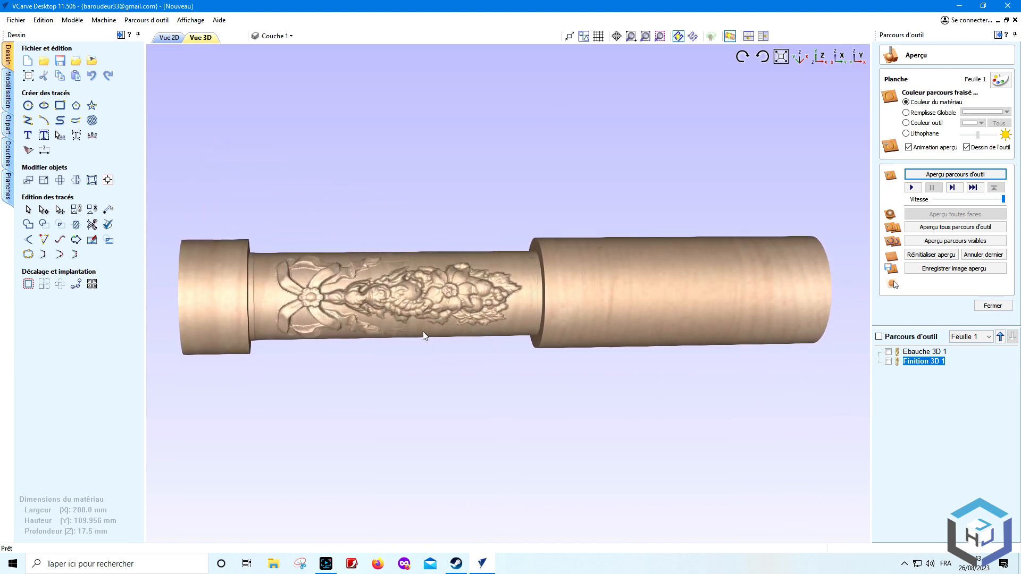
{"action": "scroll", "coordinate": [339, 331], "scroll_direction": "up", "scroll_amount": 3}
{"action": "left_click_drag", "start_coordinate": [339, 331], "coordinate": [397, 380]}
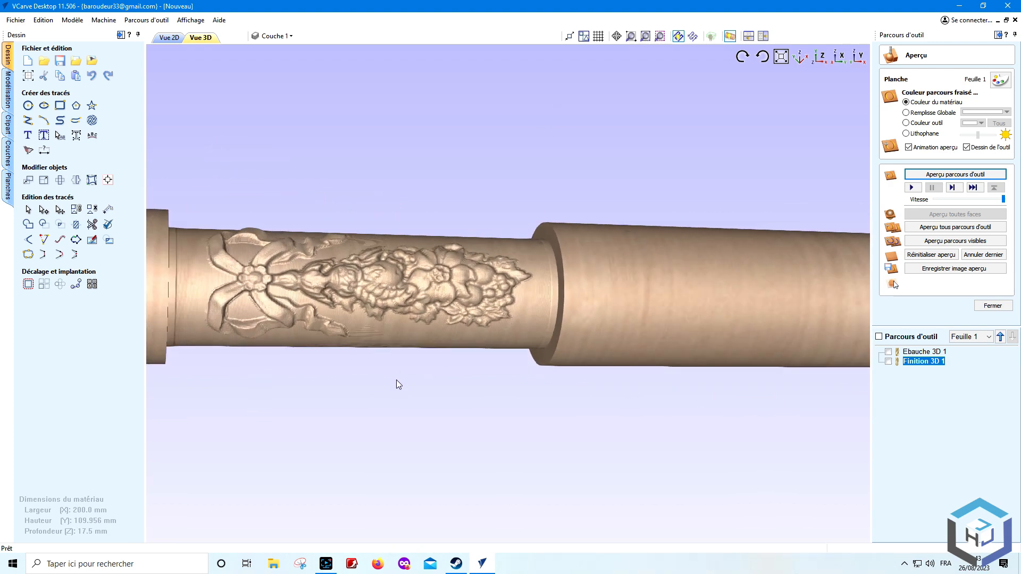
Step: Draw a vertical line spanning the full material height at about X 20 mm, between the material edge and the rectangle
{"action": "left_click", "coordinate": [168, 37]}
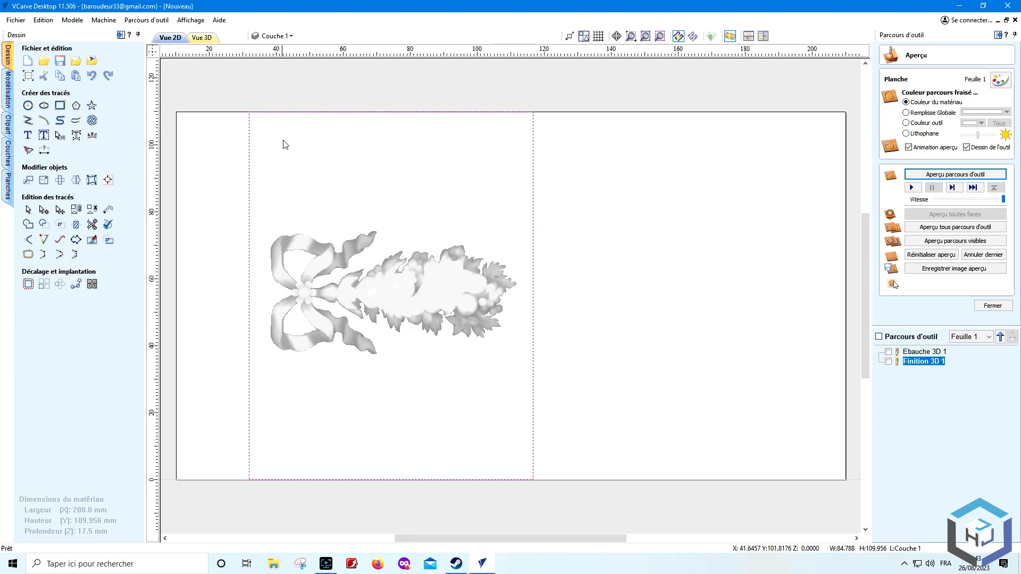
{"action": "left_click", "coordinate": [43, 122]}
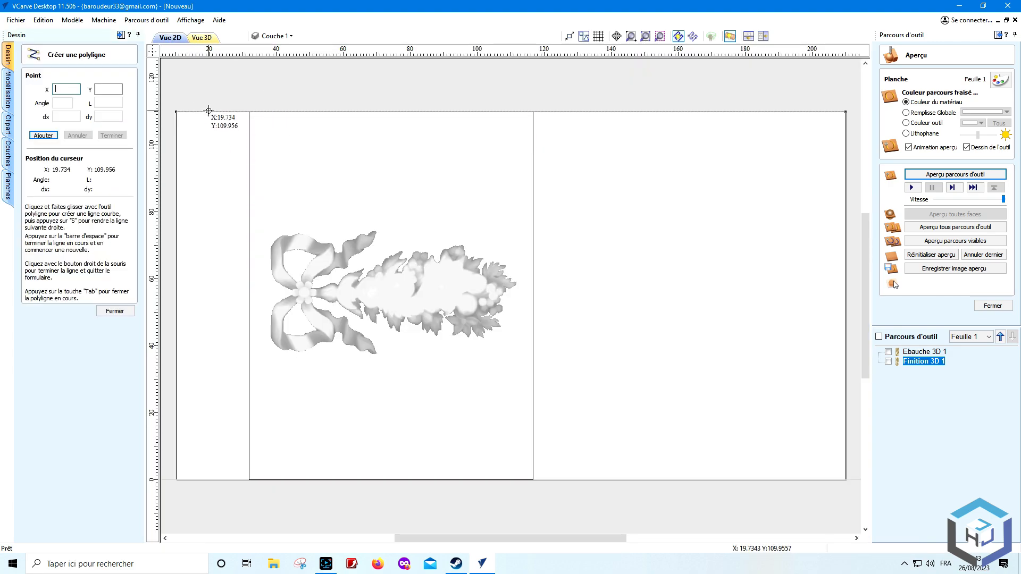
{"action": "left_click", "coordinate": [209, 111]}
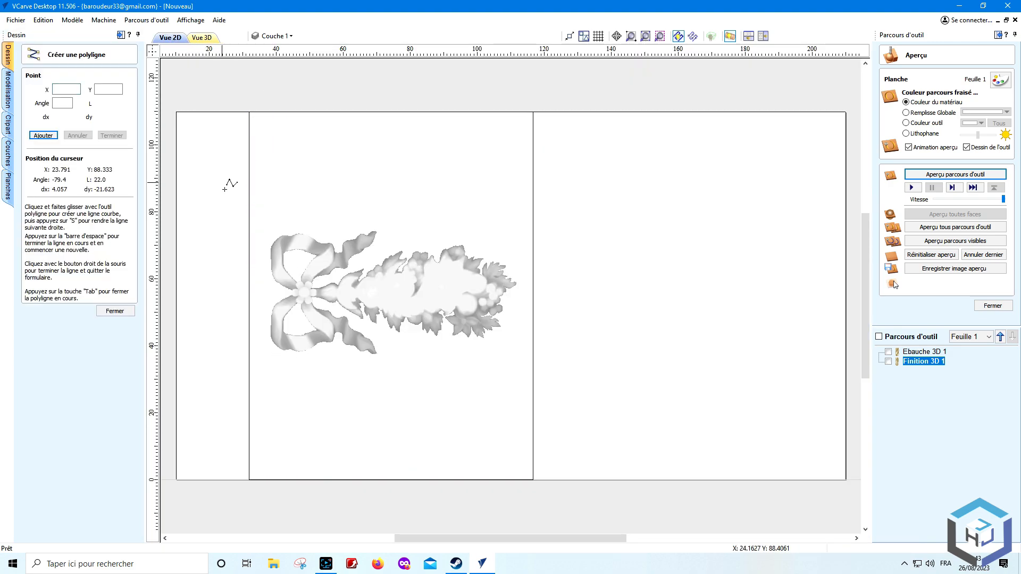
{"action": "left_click", "coordinate": [210, 482]}
{"action": "left_click", "coordinate": [115, 311]}
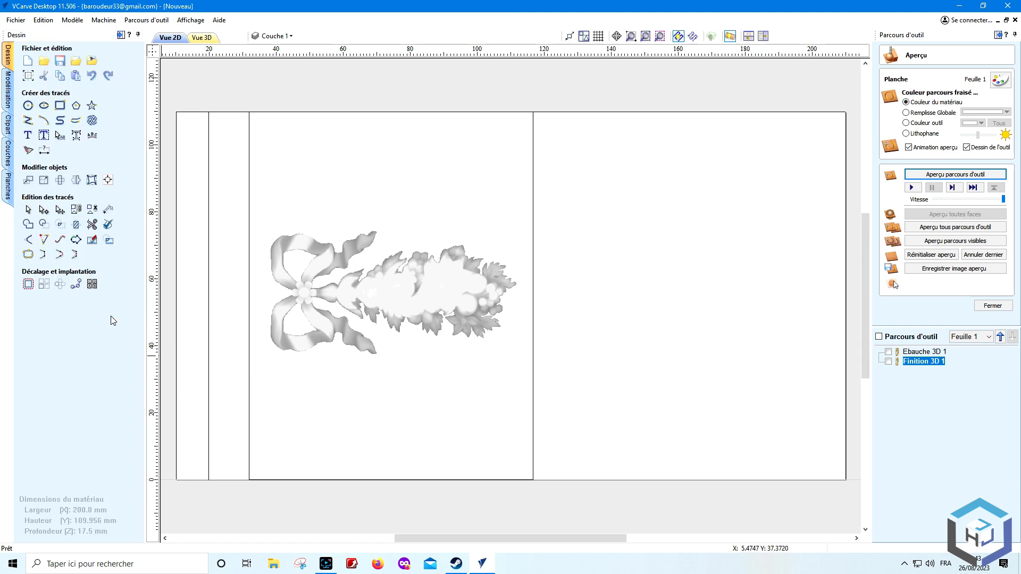
Step: Create a horizontally mirrored copy of the vertical line about the job centre
{"action": "left_click", "coordinate": [208, 312]}
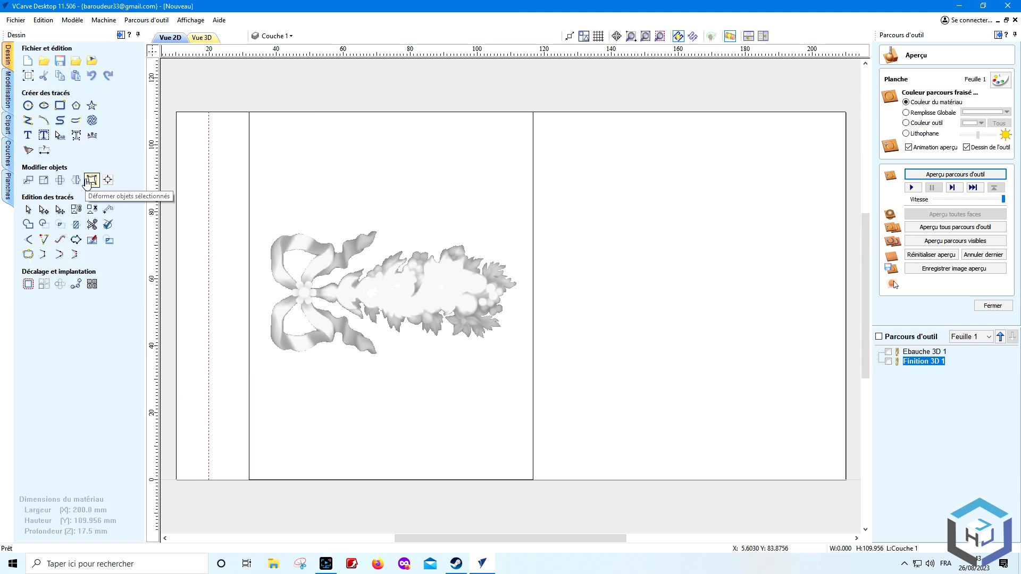
{"action": "left_click", "coordinate": [76, 180]}
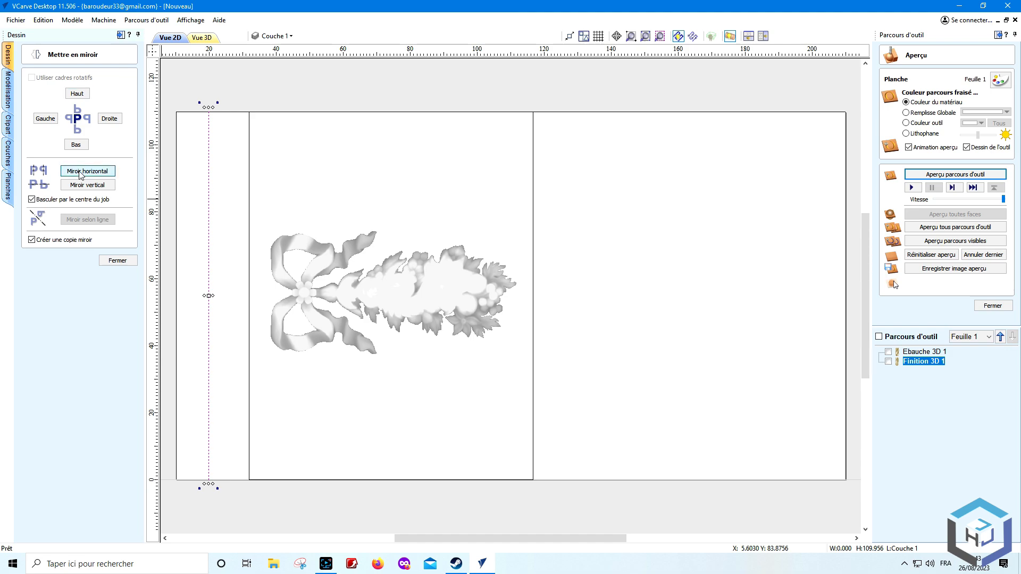
{"action": "left_click", "coordinate": [80, 172]}
{"action": "left_click", "coordinate": [116, 261]}
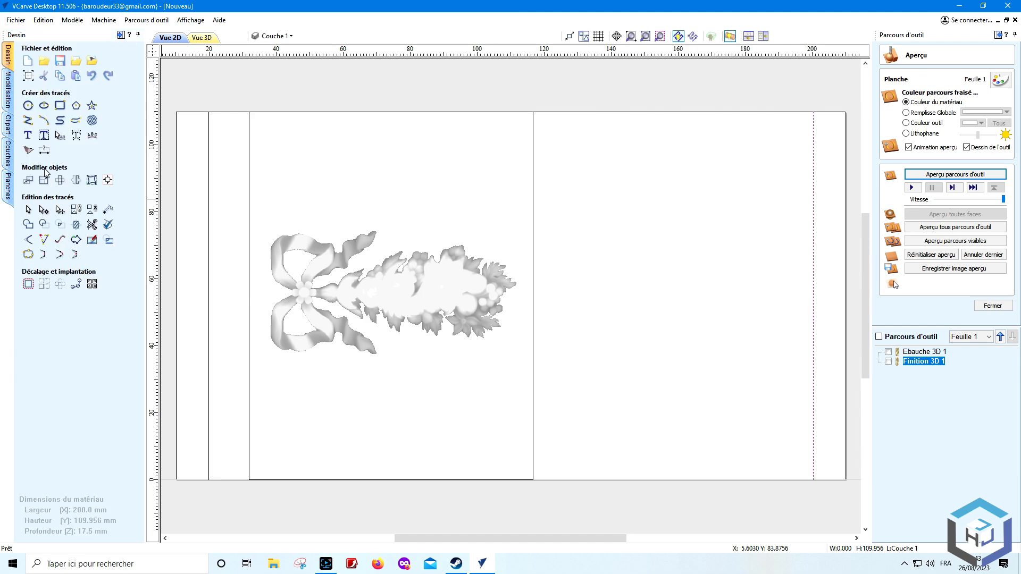
Step: Draw a horizontal line about 70 mm long on the material's lower edge, between the rectangle and the mirrored vertical line
{"action": "left_click", "coordinate": [28, 121]}
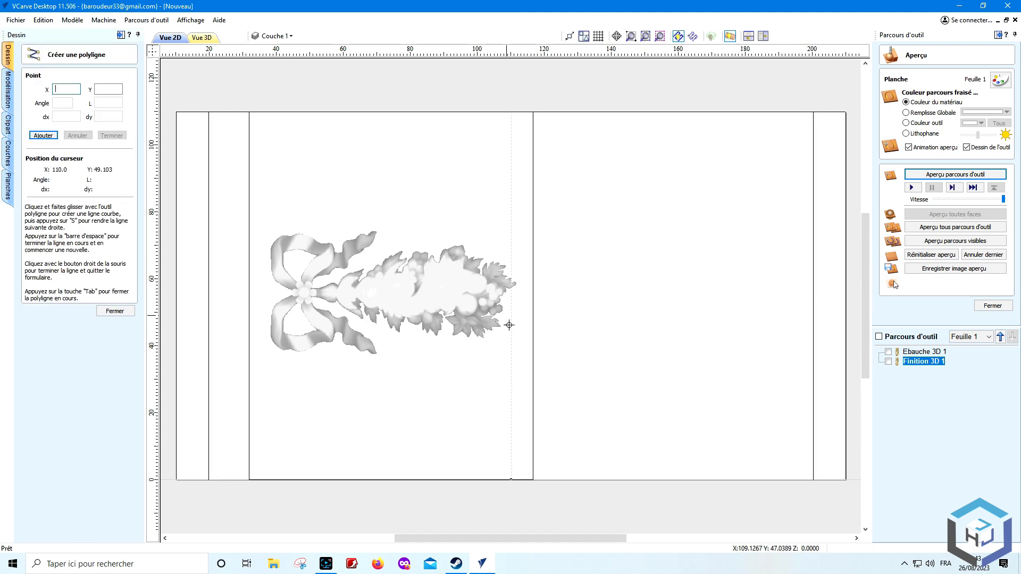
{"action": "left_click", "coordinate": [557, 481]}
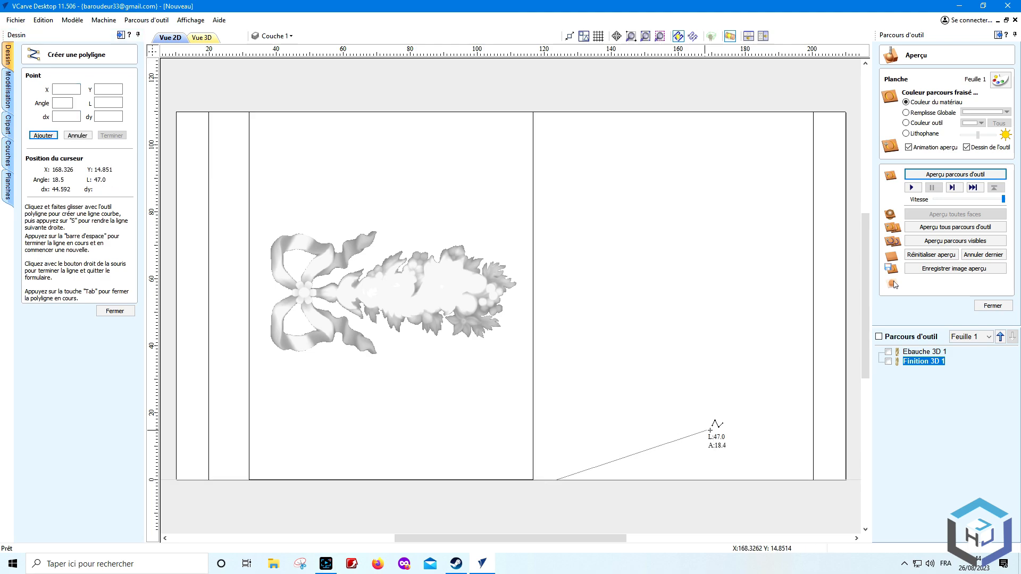
{"action": "left_click", "coordinate": [791, 483]}
{"action": "right_click", "coordinate": [767, 506]}
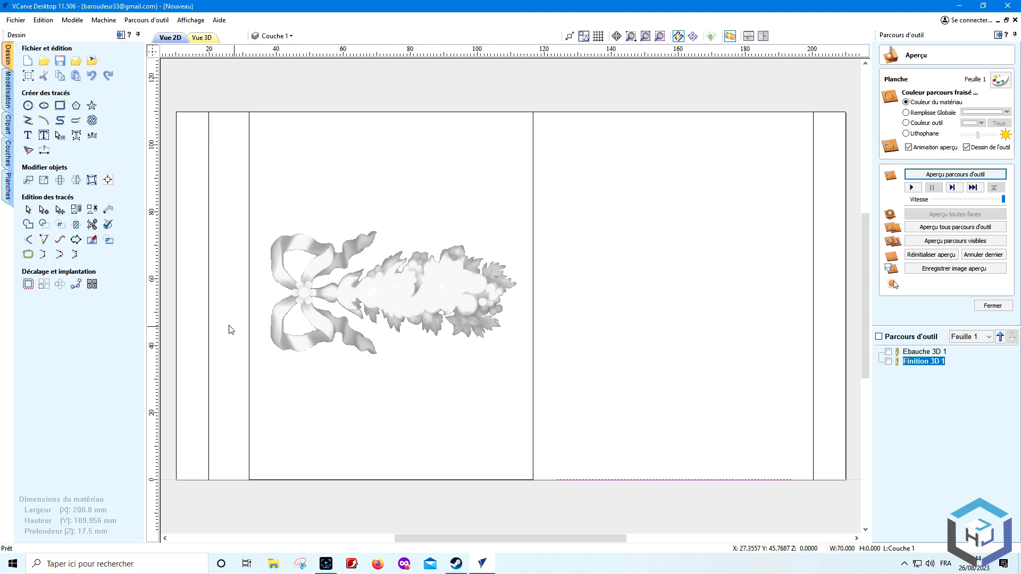
Step: Array the horizontal line into 8 rows and 1 column with a Y gap of 13.74 mm
{"action": "left_click", "coordinate": [44, 285]}
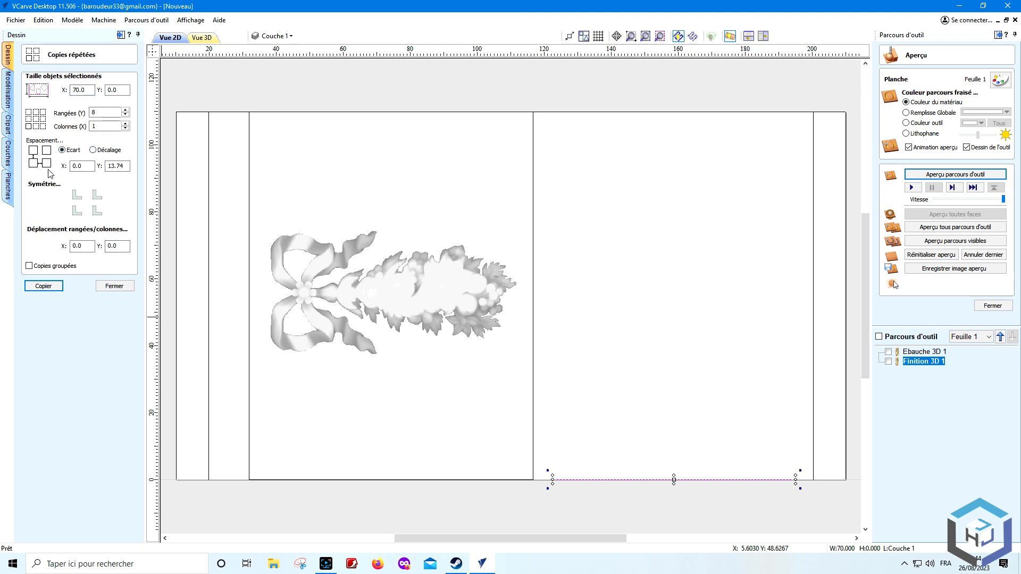
{"action": "left_click", "coordinate": [45, 287]}
{"action": "left_click", "coordinate": [114, 286]}
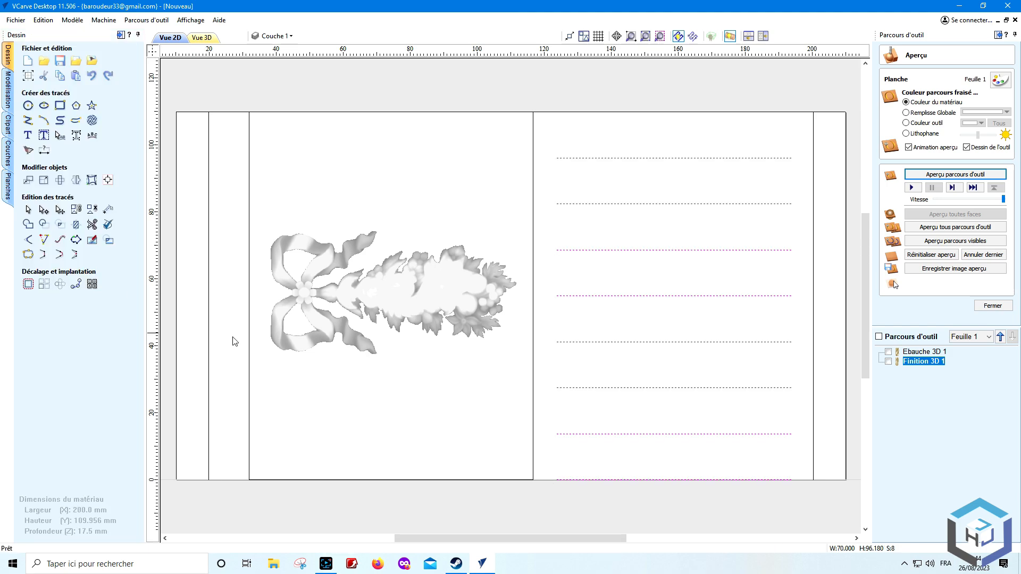
Step: Calculate a 1.5 mm deep fluting toolpath, Cannelure 1, on the eight horizontal lines and both vertical lines with the Bout sphérique (3.17 mm) tool
{"action": "left_click", "coordinate": [994, 307]}
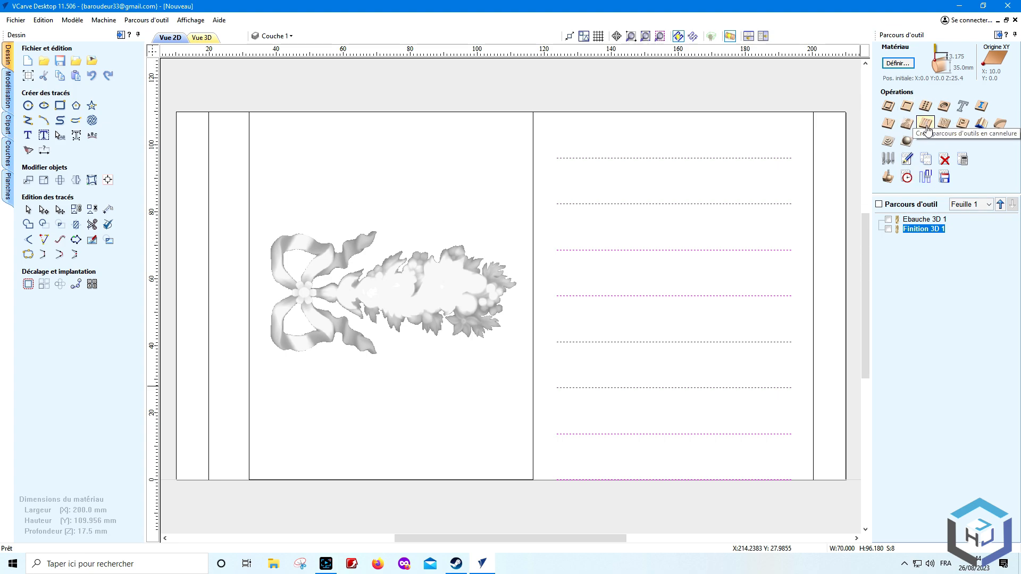
{"action": "left_click", "coordinate": [927, 127]}
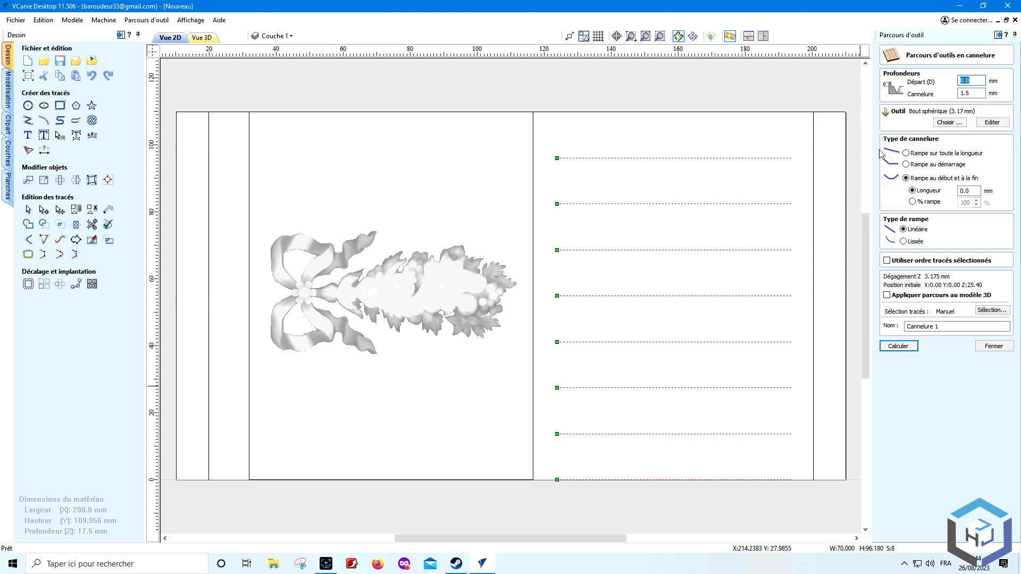
{"action": "left_click", "coordinate": [209, 323], "text": "shift"}
{"action": "left_click", "coordinate": [814, 323], "text": "shift"}
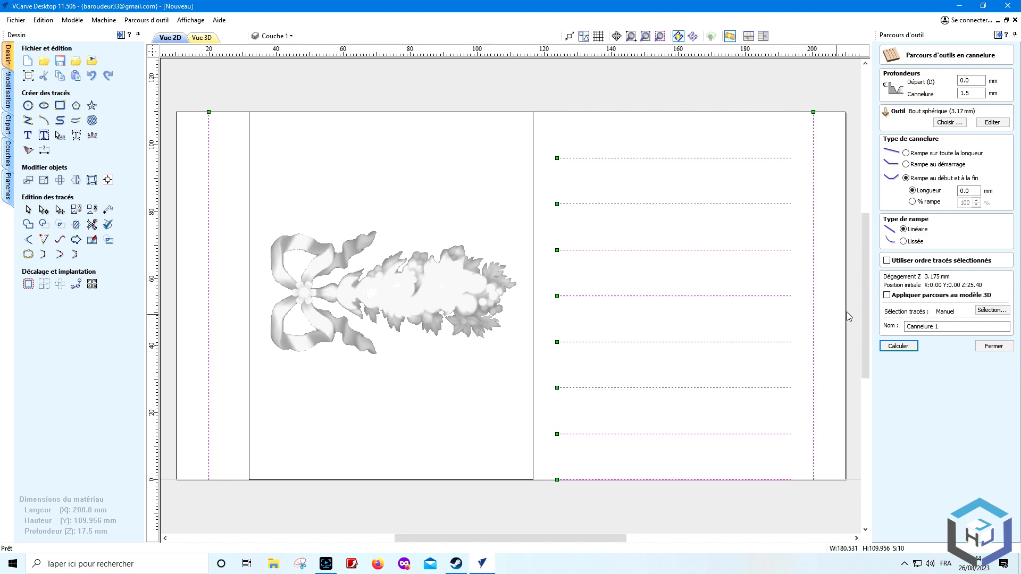
{"action": "left_click", "coordinate": [912, 346]}
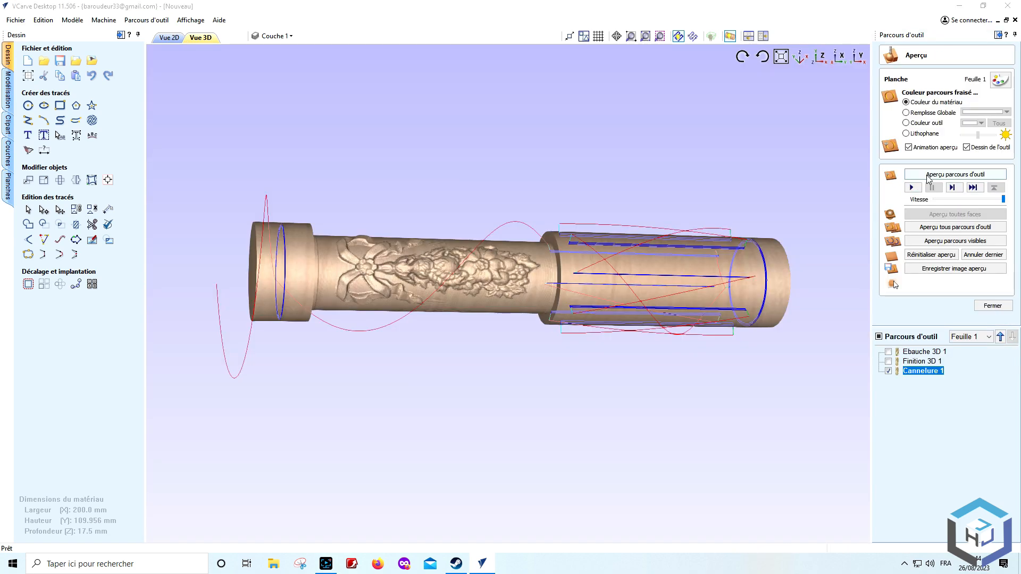
Step: Simulate the Cannelure 1 toolpath and inspect the flutes, end grooves and floral relief from several angles
{"action": "left_click", "coordinate": [926, 174]}
{"action": "left_click_drag", "start_coordinate": [678, 400], "coordinate": [297, 276]}
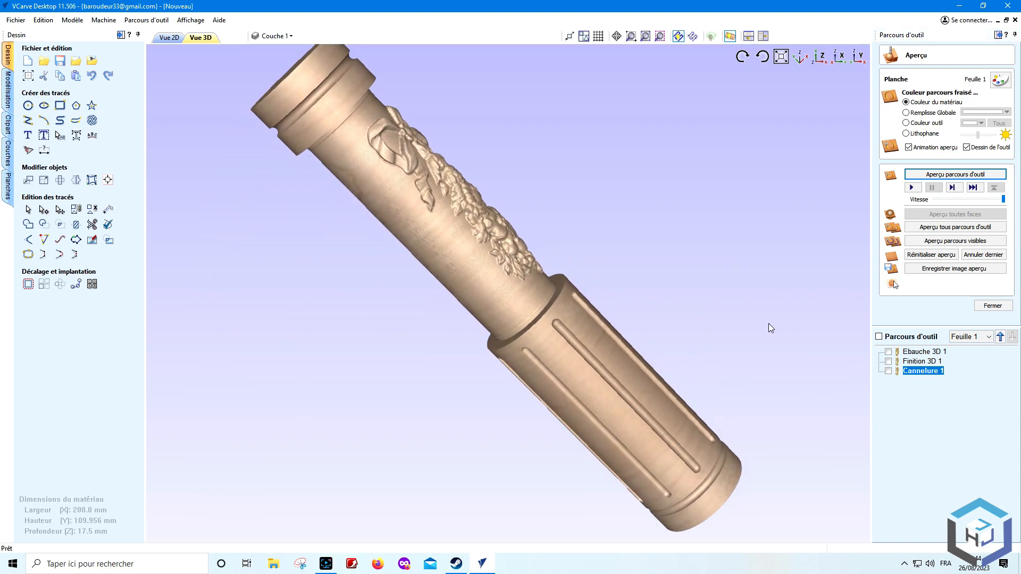
{"action": "left_click_drag", "start_coordinate": [769, 325], "coordinate": [534, 291]}
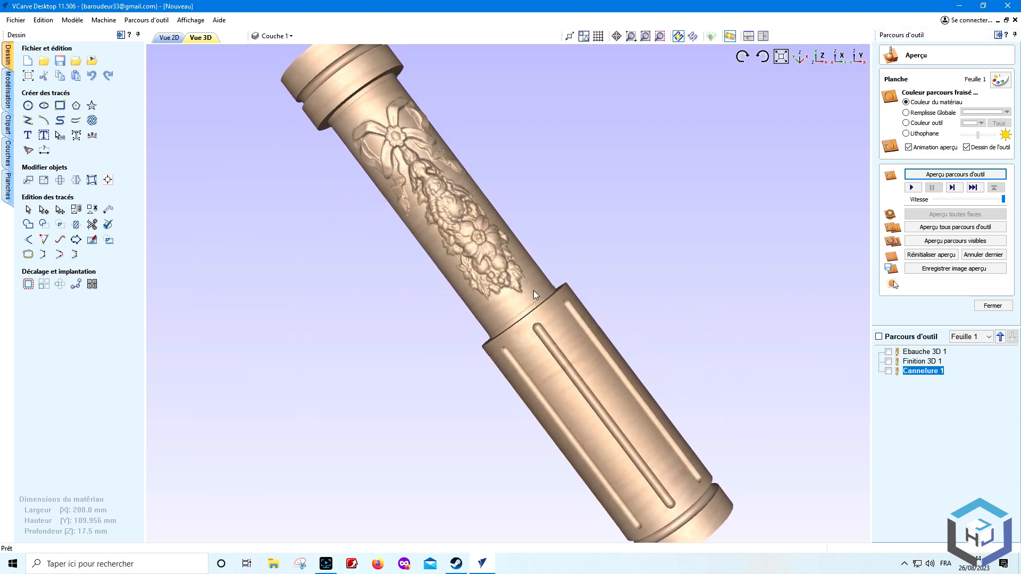
{"action": "left_click_drag", "start_coordinate": [330, 270], "coordinate": [326, 302]}
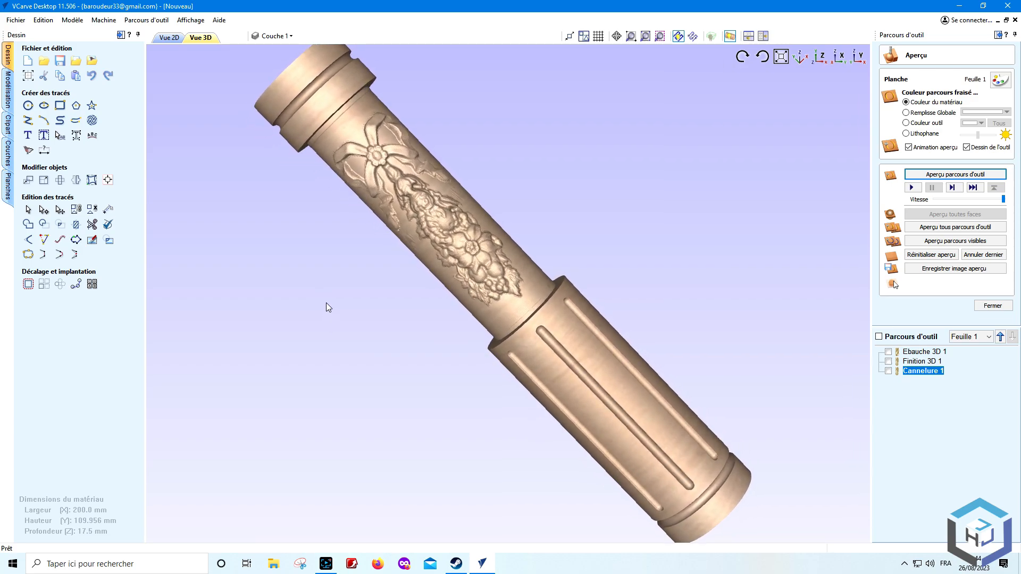